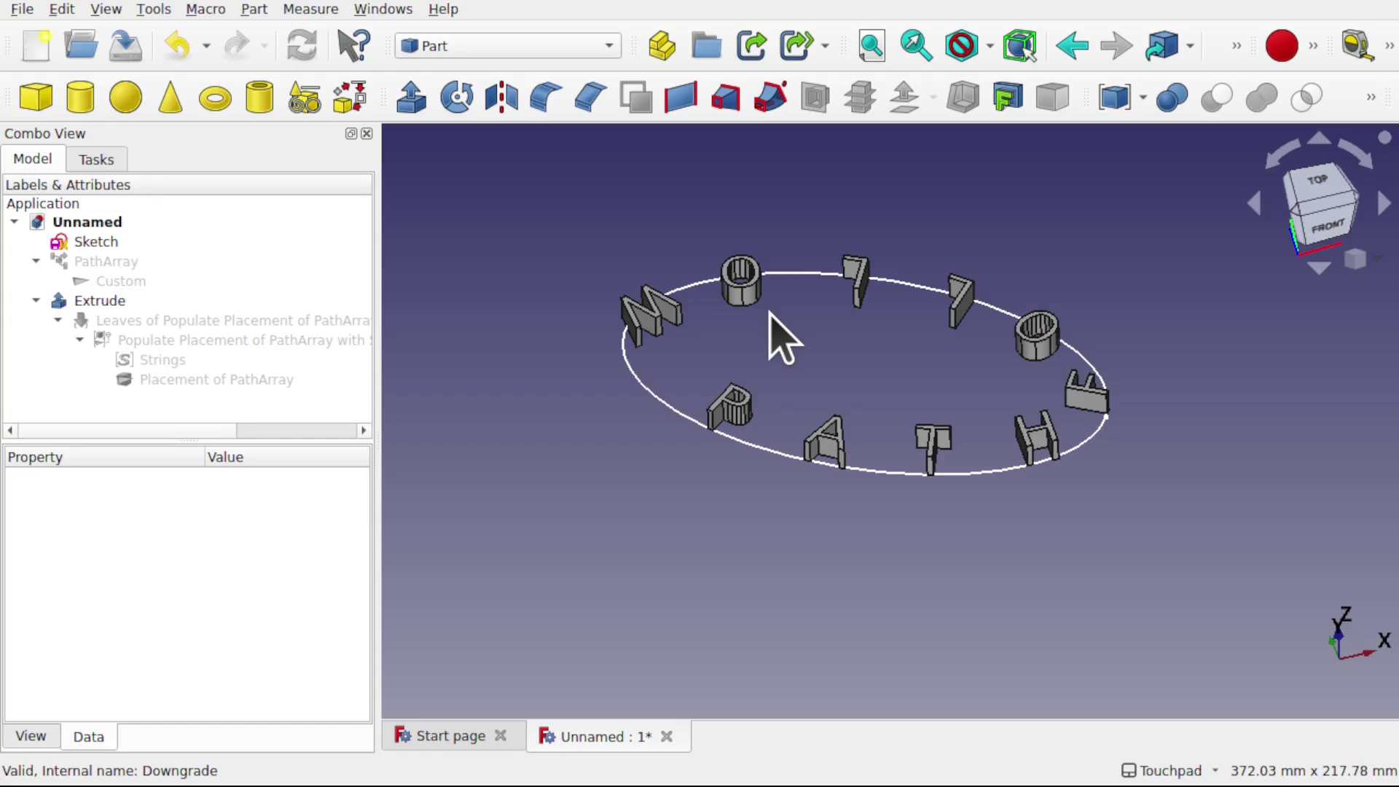
Switch the 3D view to Top (key 2).
{"action": "key", "text": "2"}
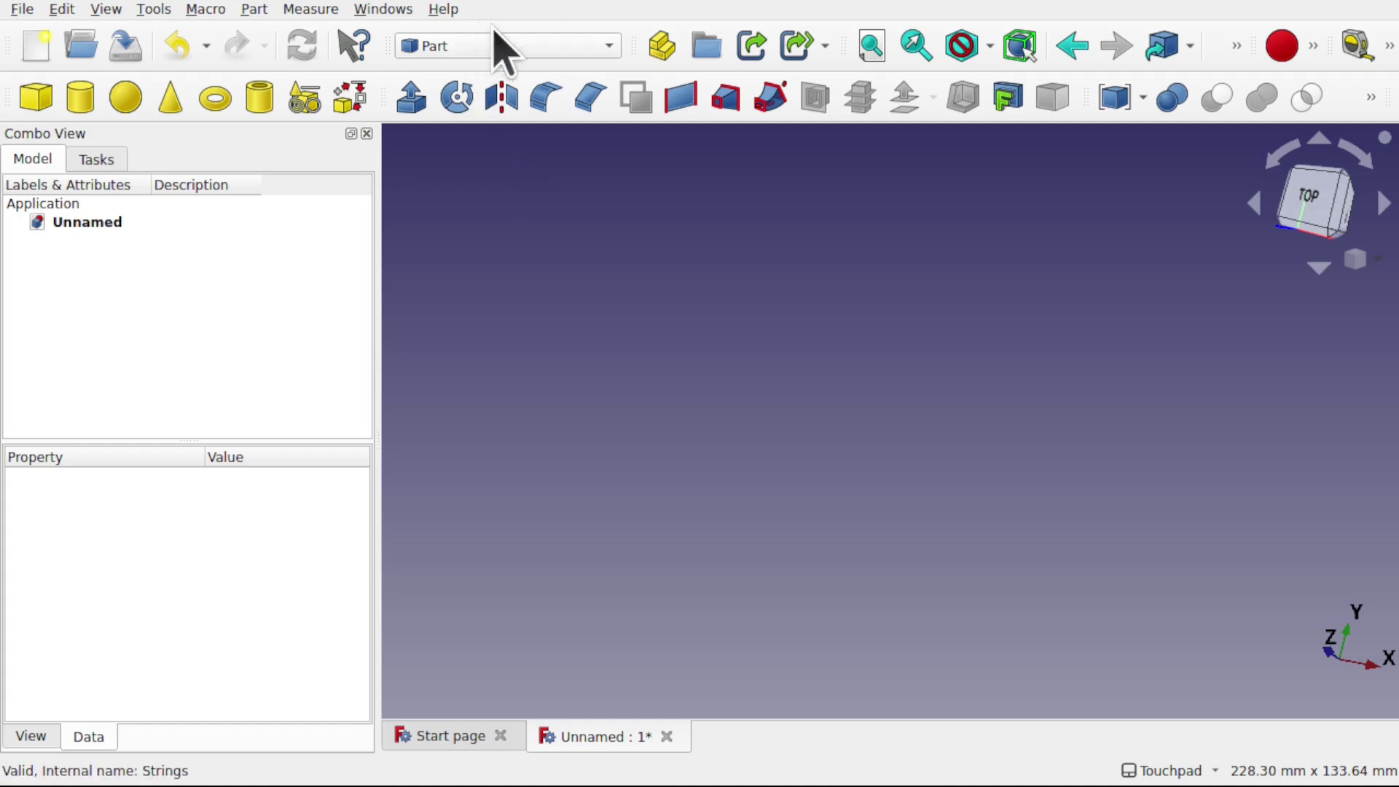
Look through the workbench list and the Tools menu, staying on the Part workbench.
{"action": "left_click", "coordinate": [526, 44]}
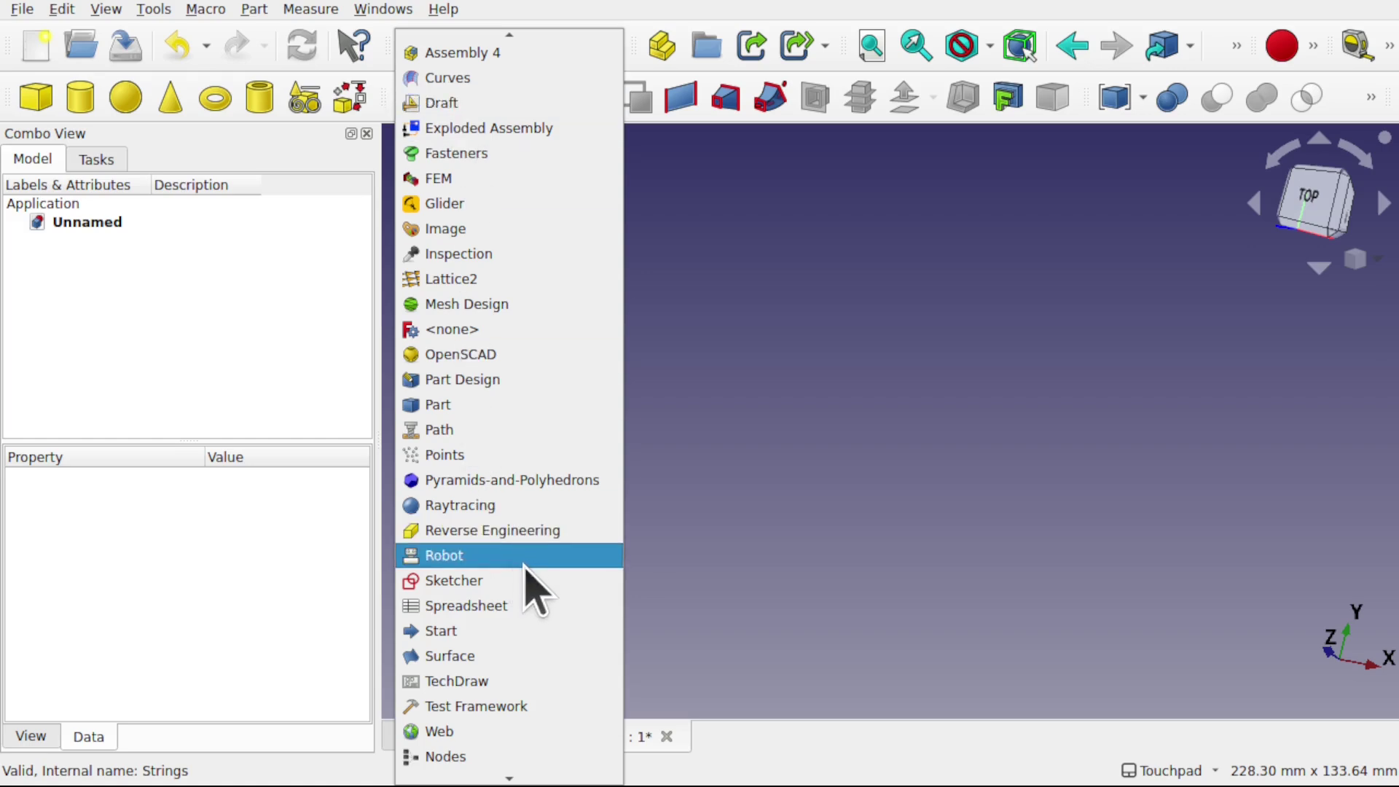
{"action": "left_click", "coordinate": [708, 282]}
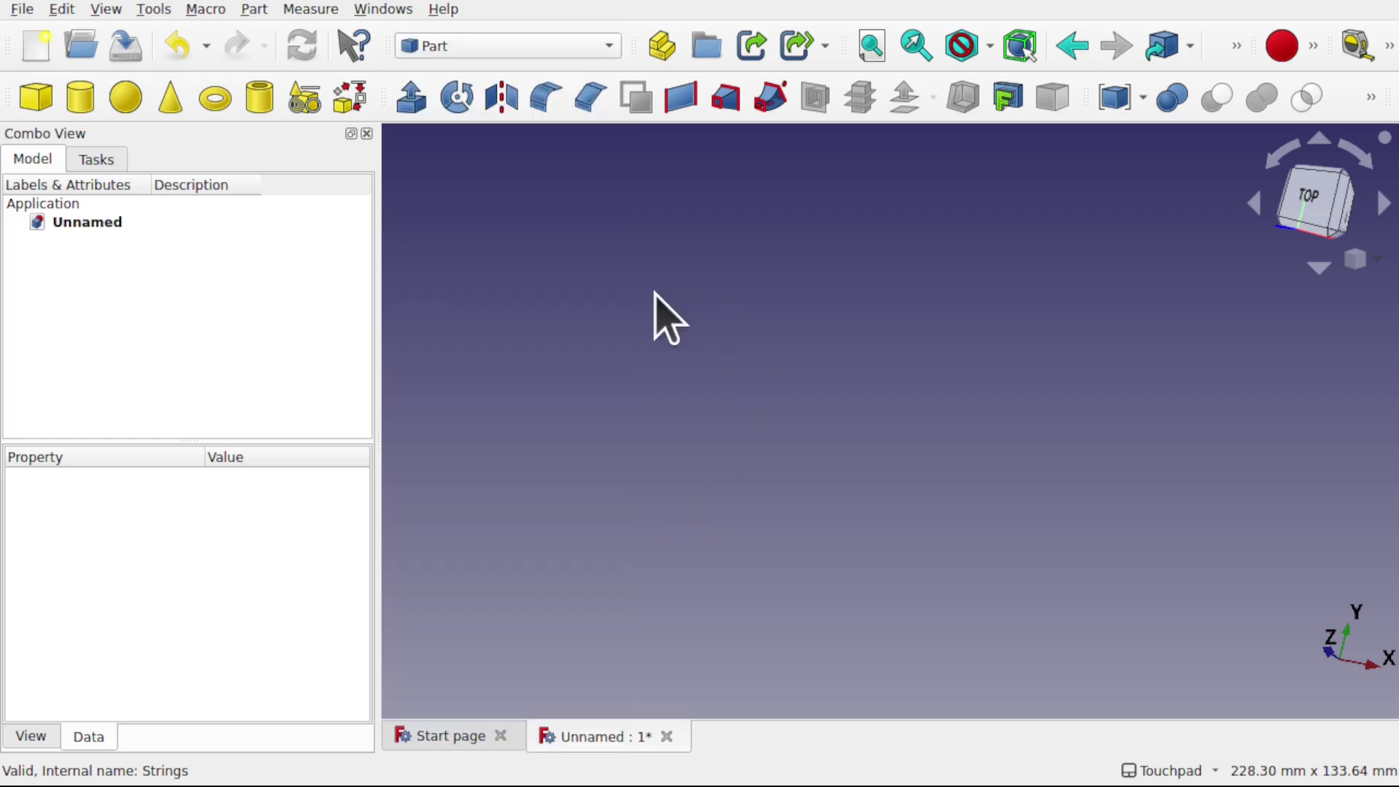
{"action": "left_click", "coordinate": [151, 9]}
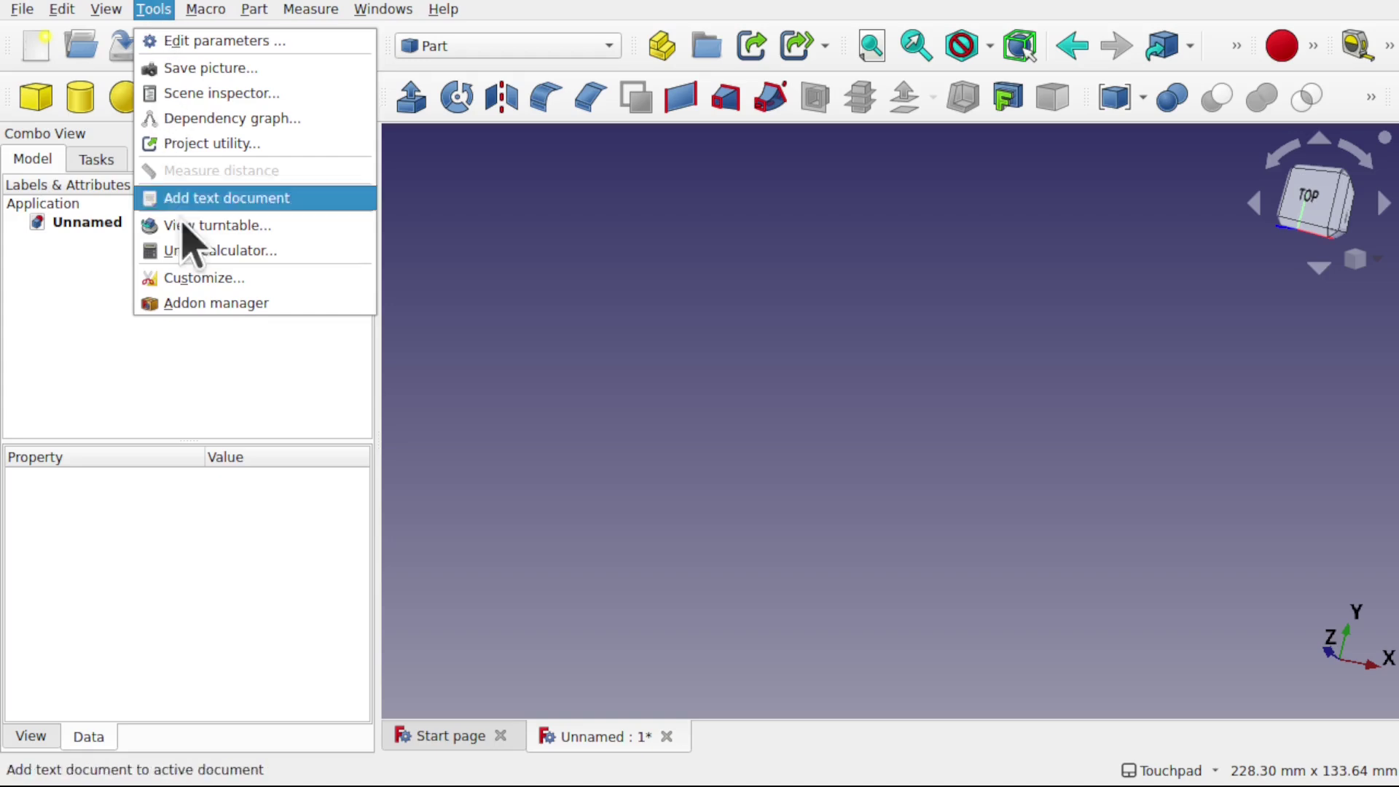
{"action": "left_click", "coordinate": [651, 332]}
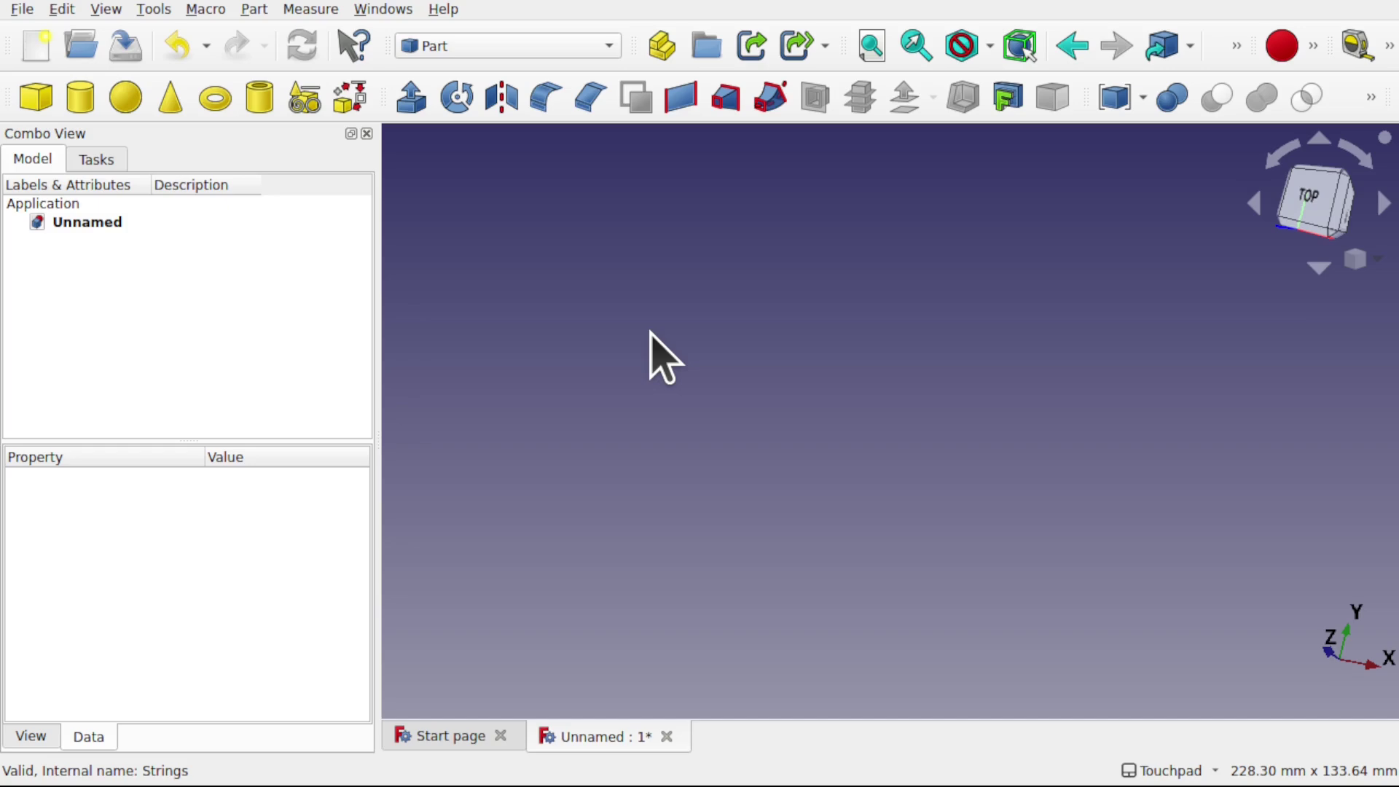
{"action": "left_click", "coordinate": [487, 50]}
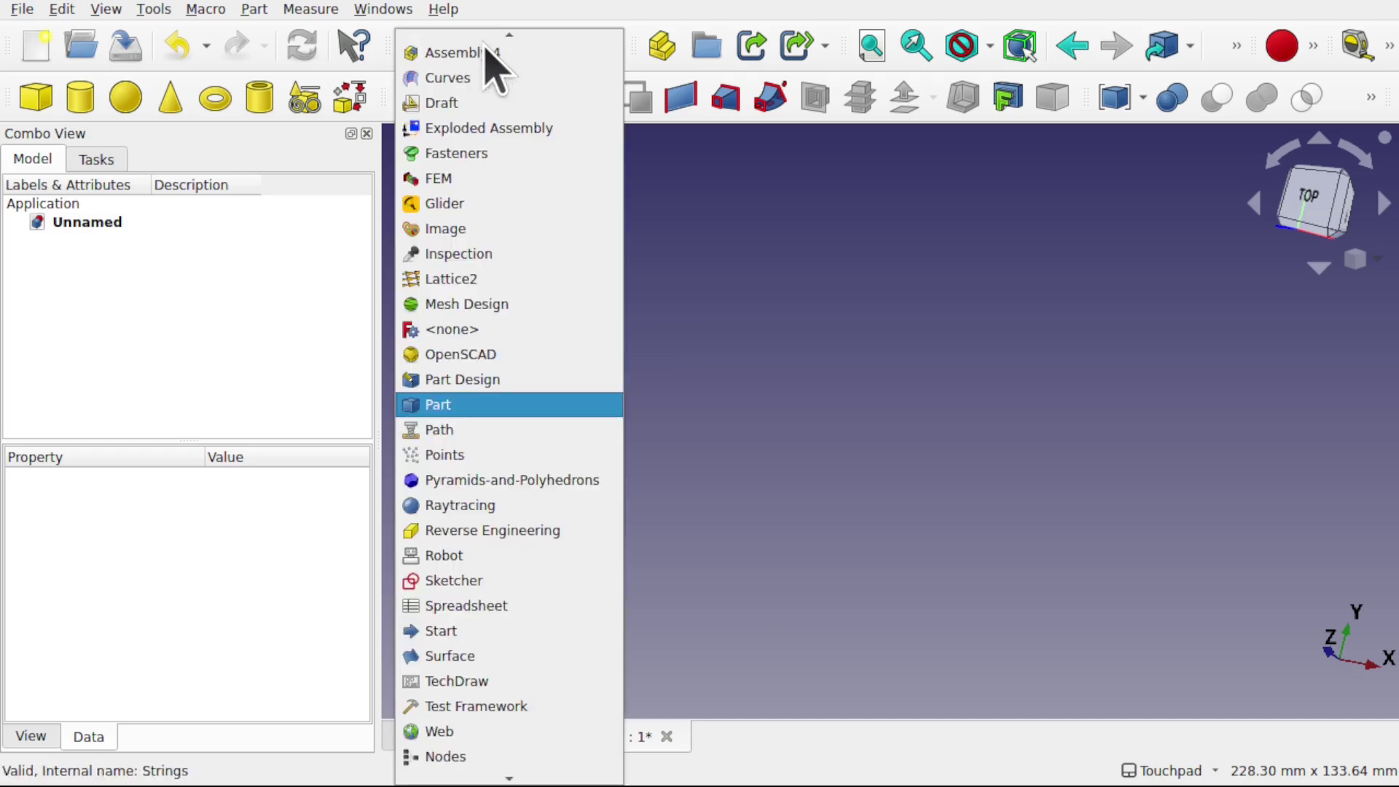
Switch to Sketcher and start a new sketch on the XY plane.
{"action": "left_click", "coordinate": [540, 580]}
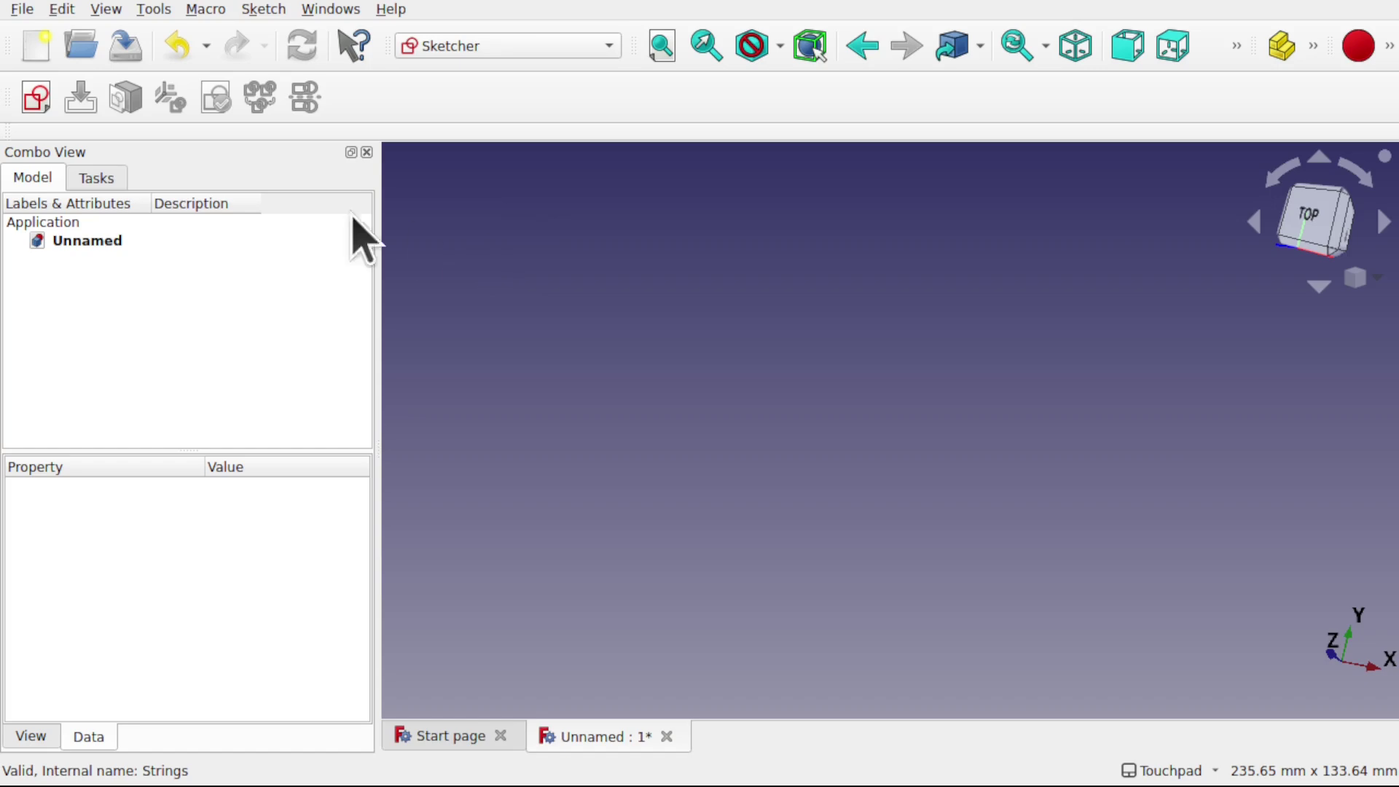
{"action": "left_click", "coordinate": [35, 97]}
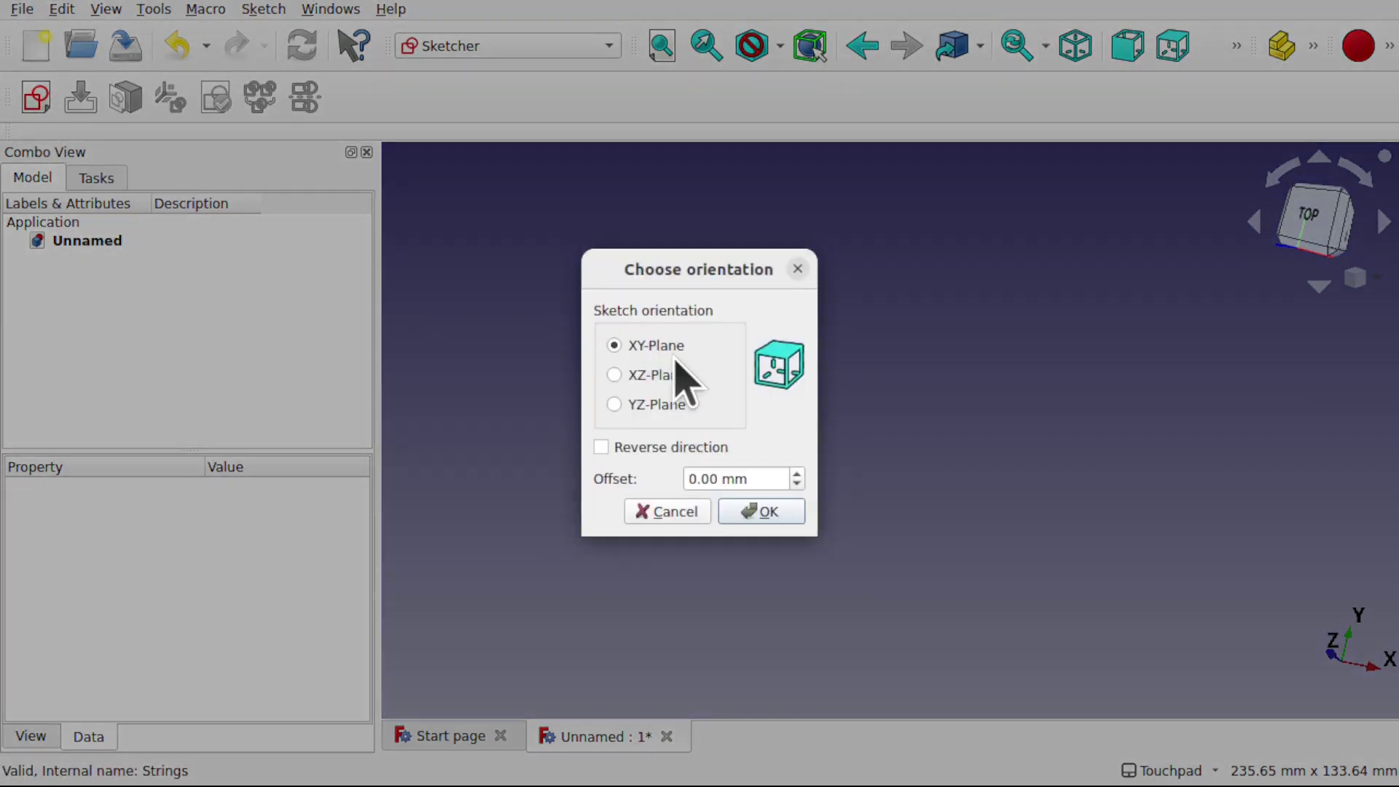
{"action": "left_click", "coordinate": [785, 510]}
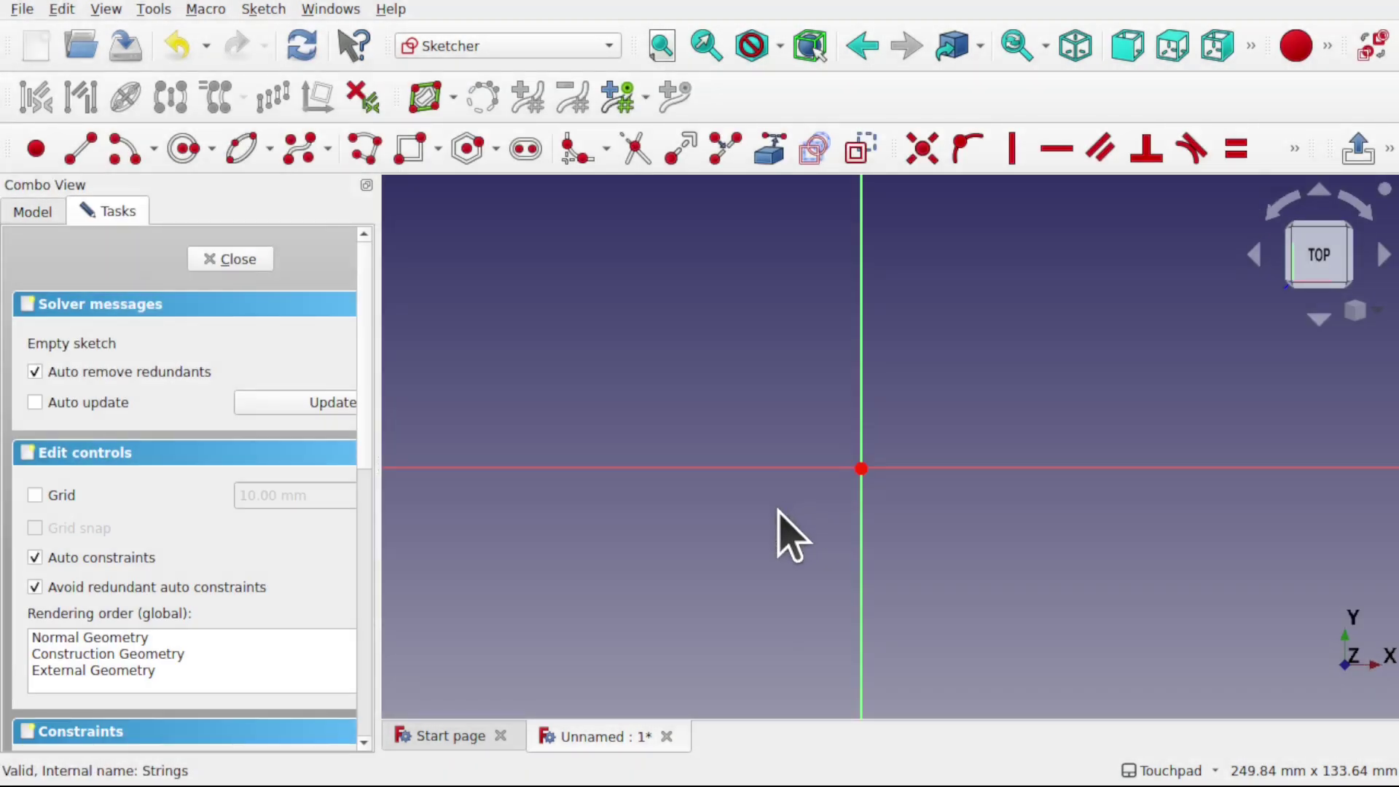
Draw a tilted ellipse by centre, major radius and point, up-left of the origin.
{"action": "left_click", "coordinate": [270, 149]}
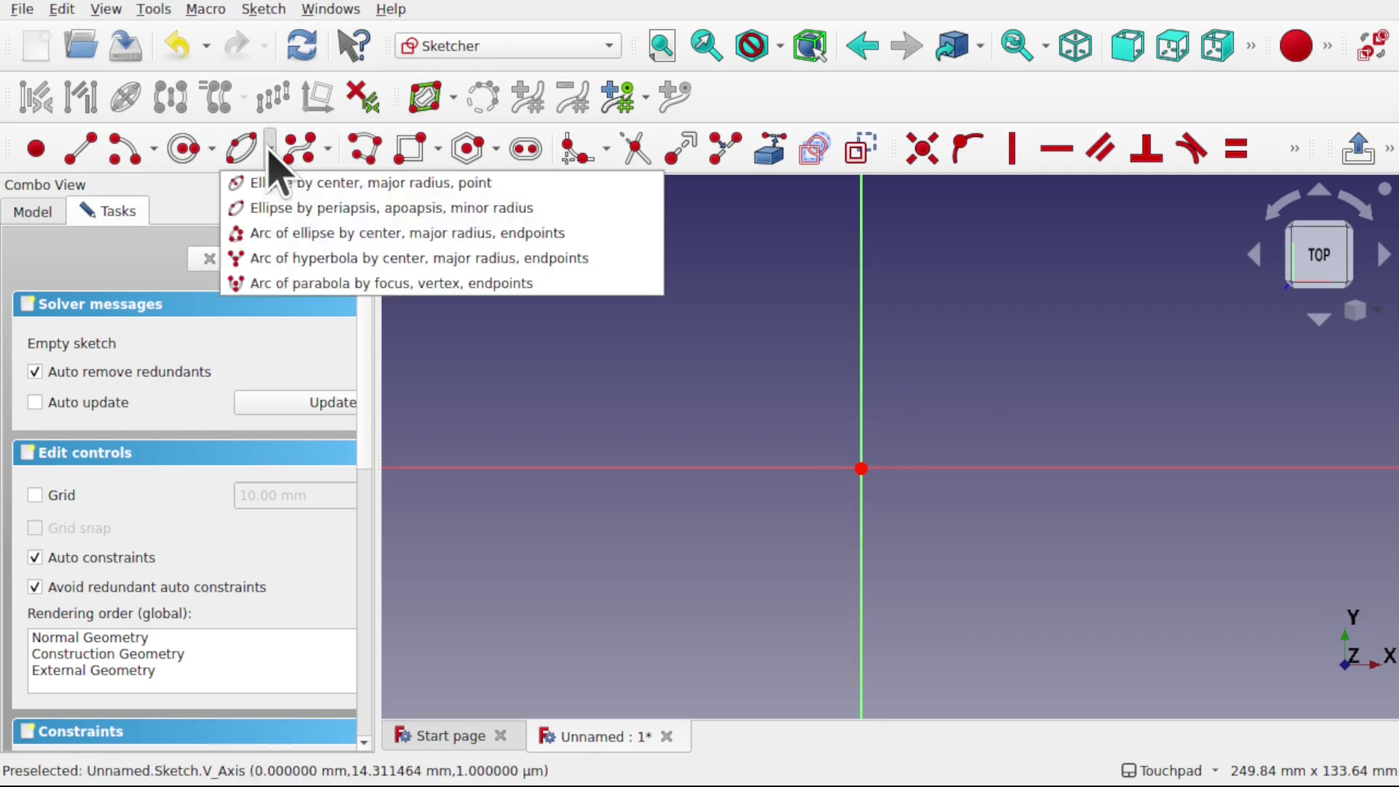
{"action": "left_click", "coordinate": [319, 188]}
{"action": "left_click", "coordinate": [671, 328]}
{"action": "left_click", "coordinate": [988, 530]}
{"action": "left_click", "coordinate": [920, 269]}
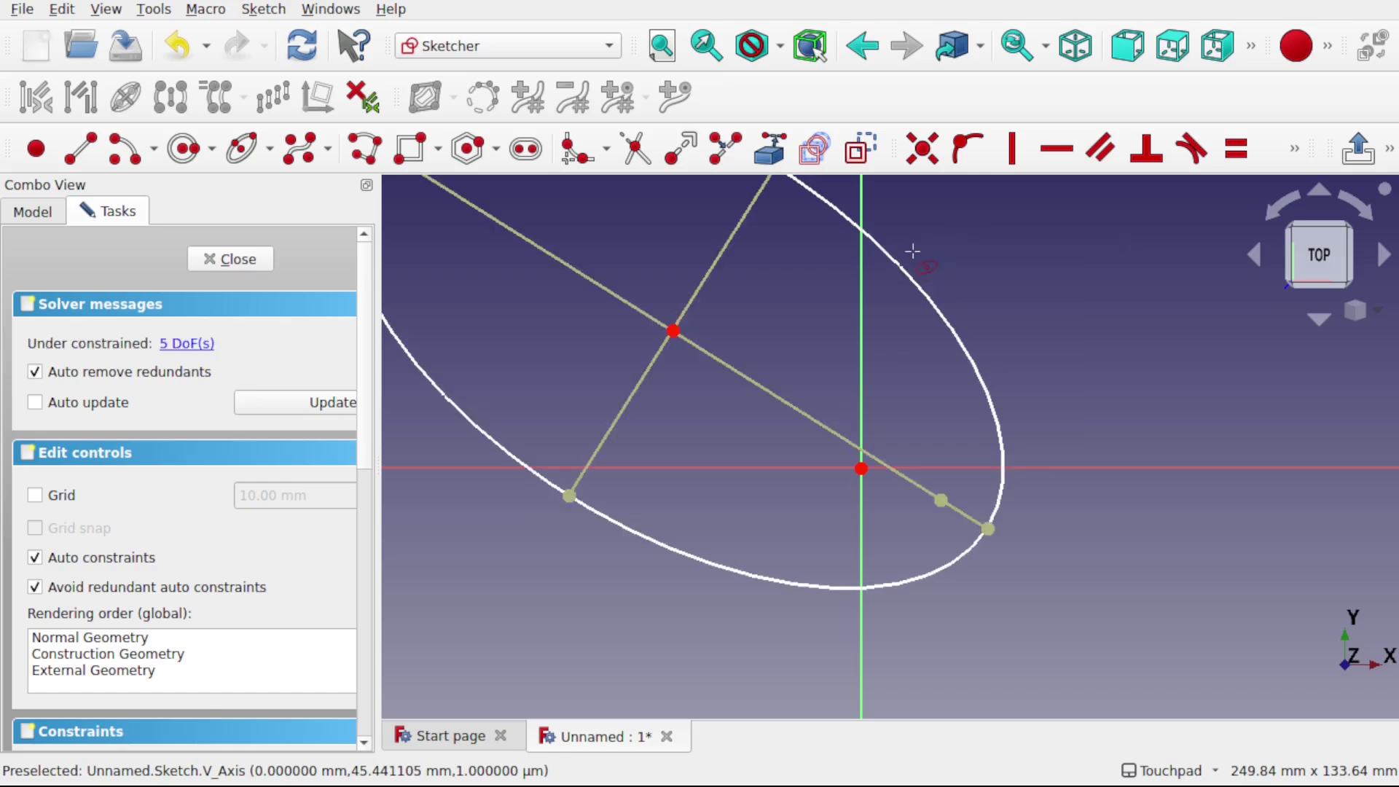
{"action": "scroll", "coordinate": [910, 252], "scroll_direction": "down", "scroll_amount": 3}
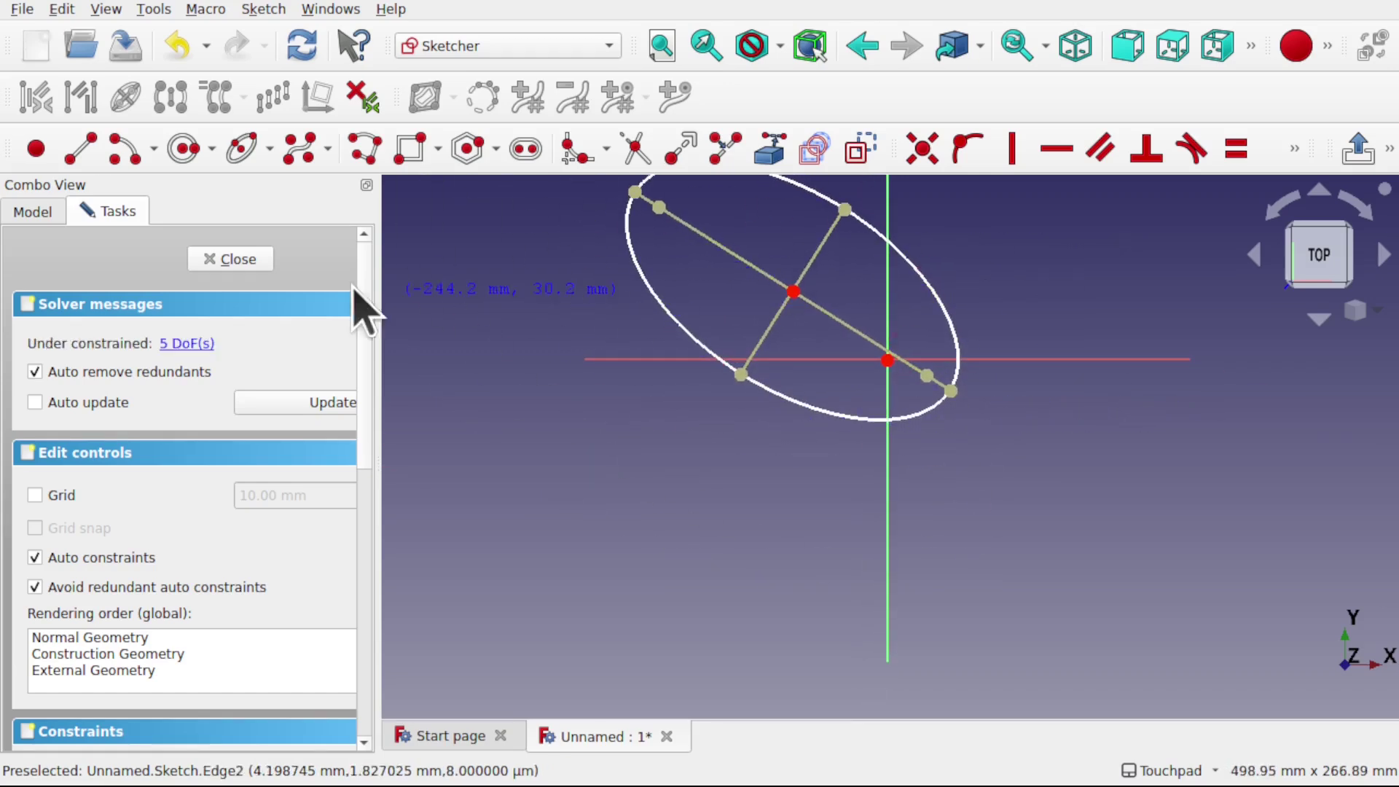
Close the sketch and centre the ellipse in the view.
{"action": "left_click", "coordinate": [242, 262]}
{"action": "scroll", "coordinate": [807, 436], "scroll_direction": "down", "scroll_amount": 2}
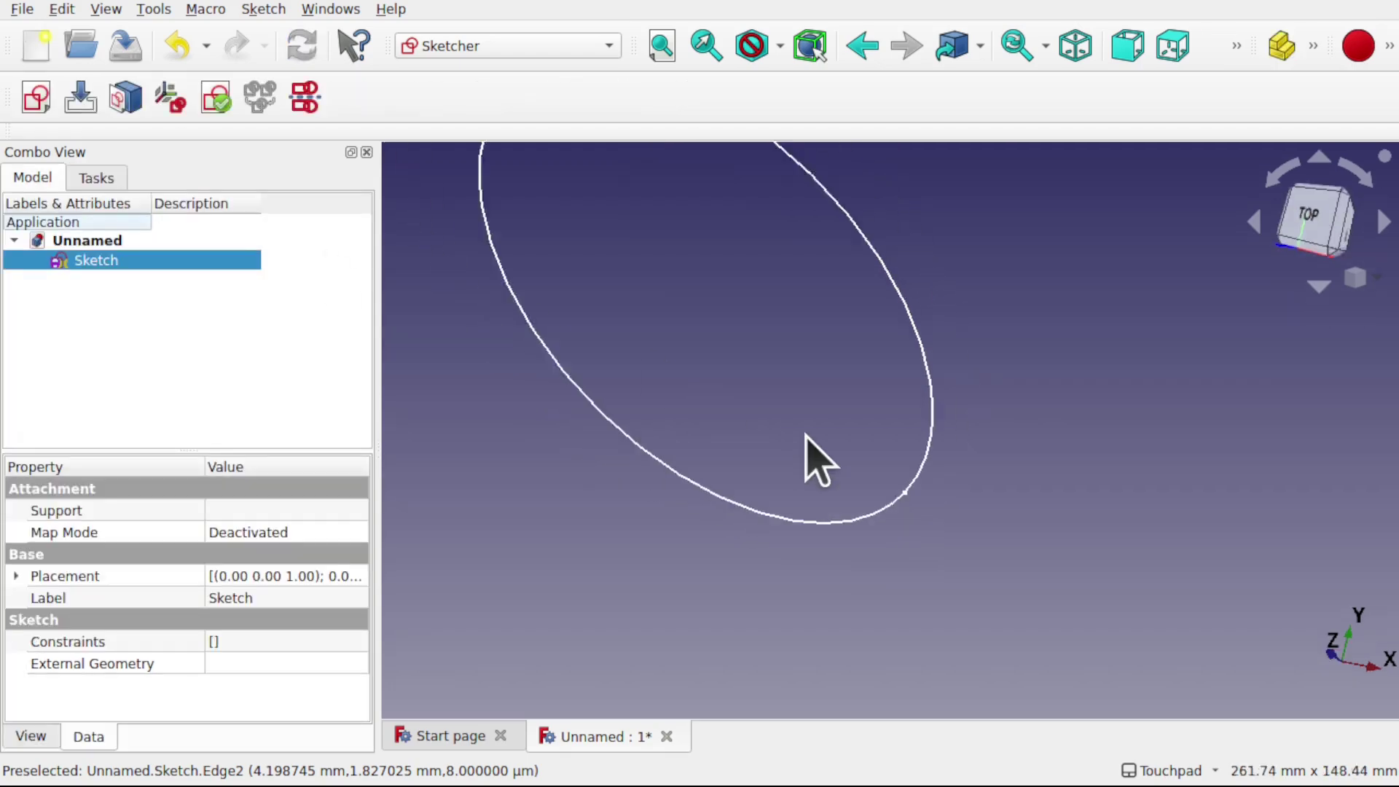
{"action": "mouse_move", "coordinate": [810, 438]}
{"action": "left_mouse_down", "text": "shift"}
{"action": "mouse_move", "coordinate": [949, 546]}
{"action": "mouse_move", "coordinate": [943, 571]}
{"action": "left_mouse_up", "text": "shift"}
{"action": "left_click", "coordinate": [947, 575]}
Switch to Lattice2 and add a Single Placement: Custom at the origin.
{"action": "left_click", "coordinate": [488, 58]}
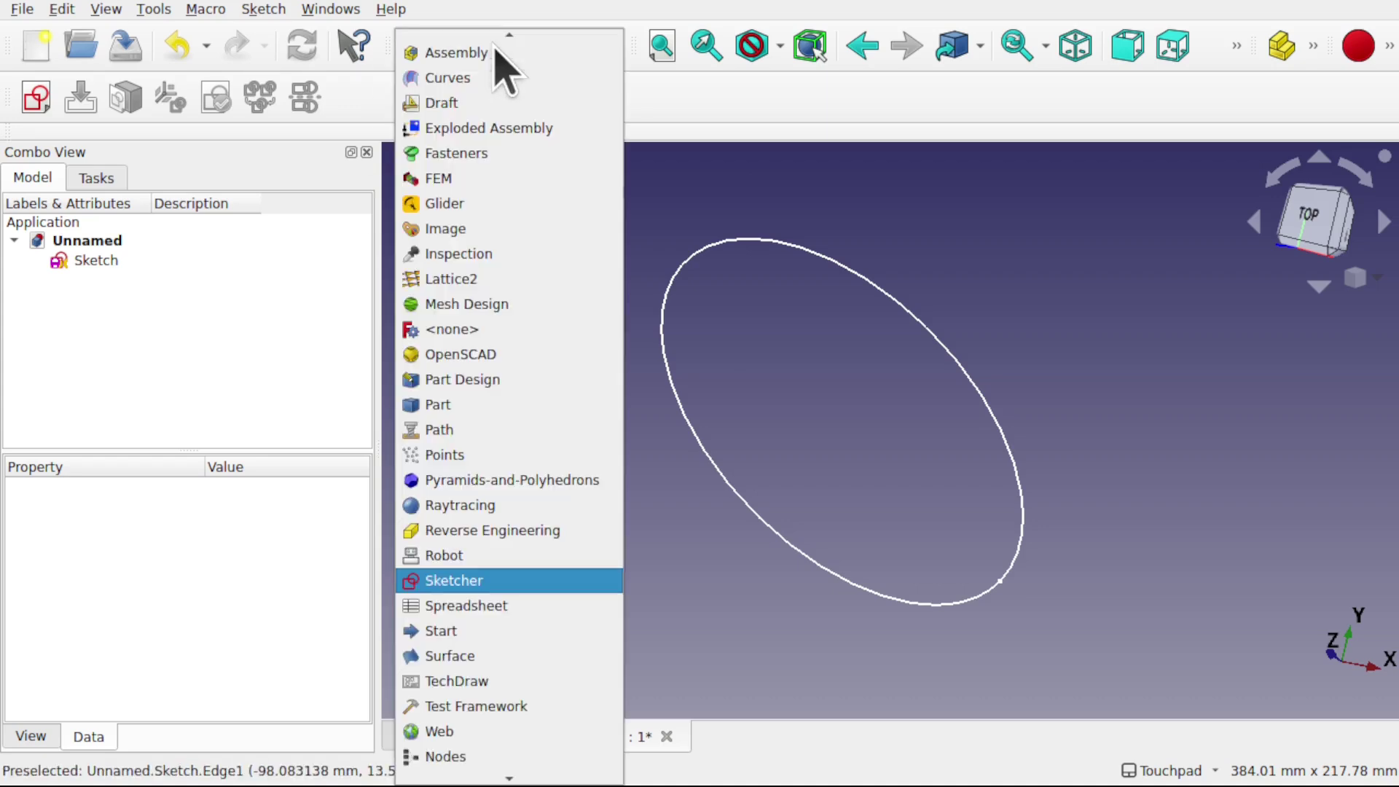
{"action": "left_click", "coordinate": [475, 284]}
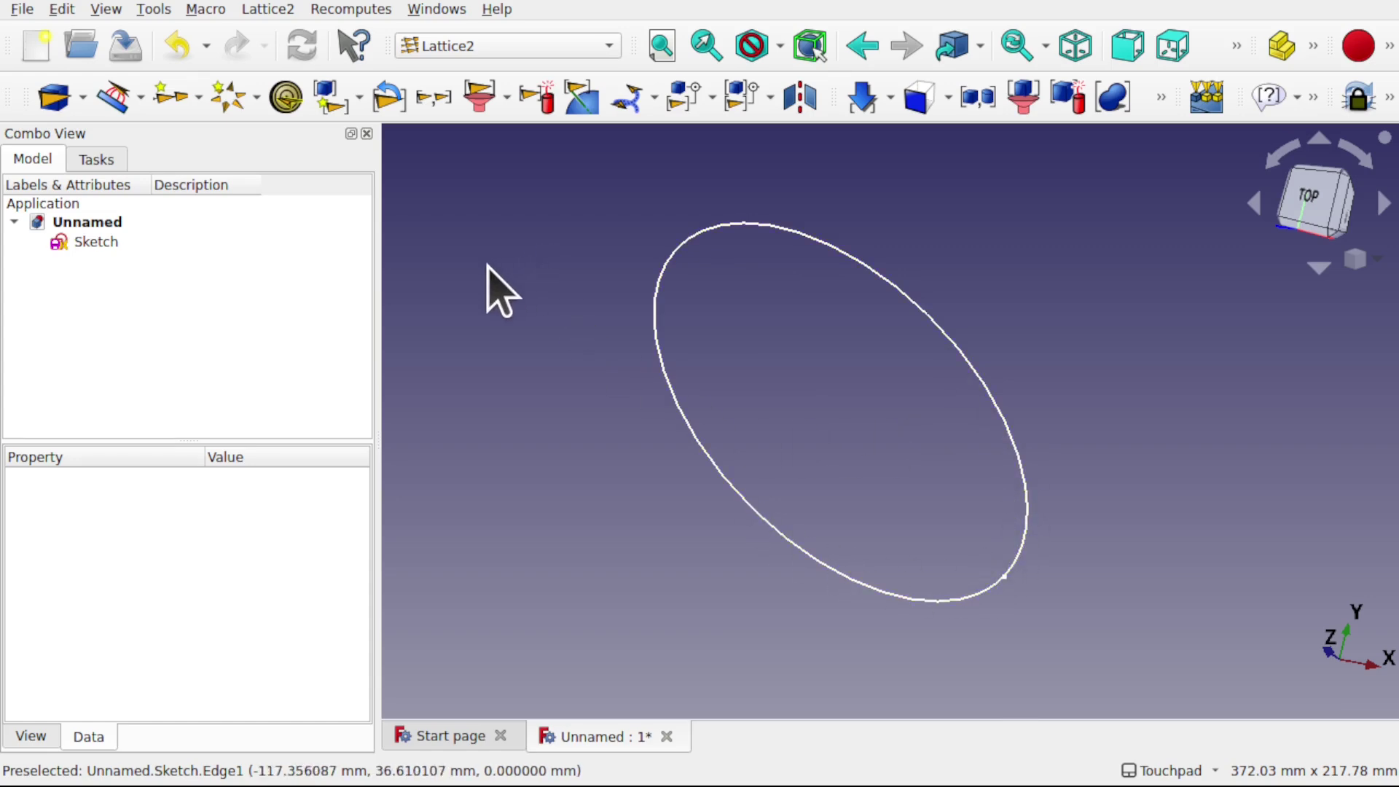
{"action": "left_click", "coordinate": [282, 15]}
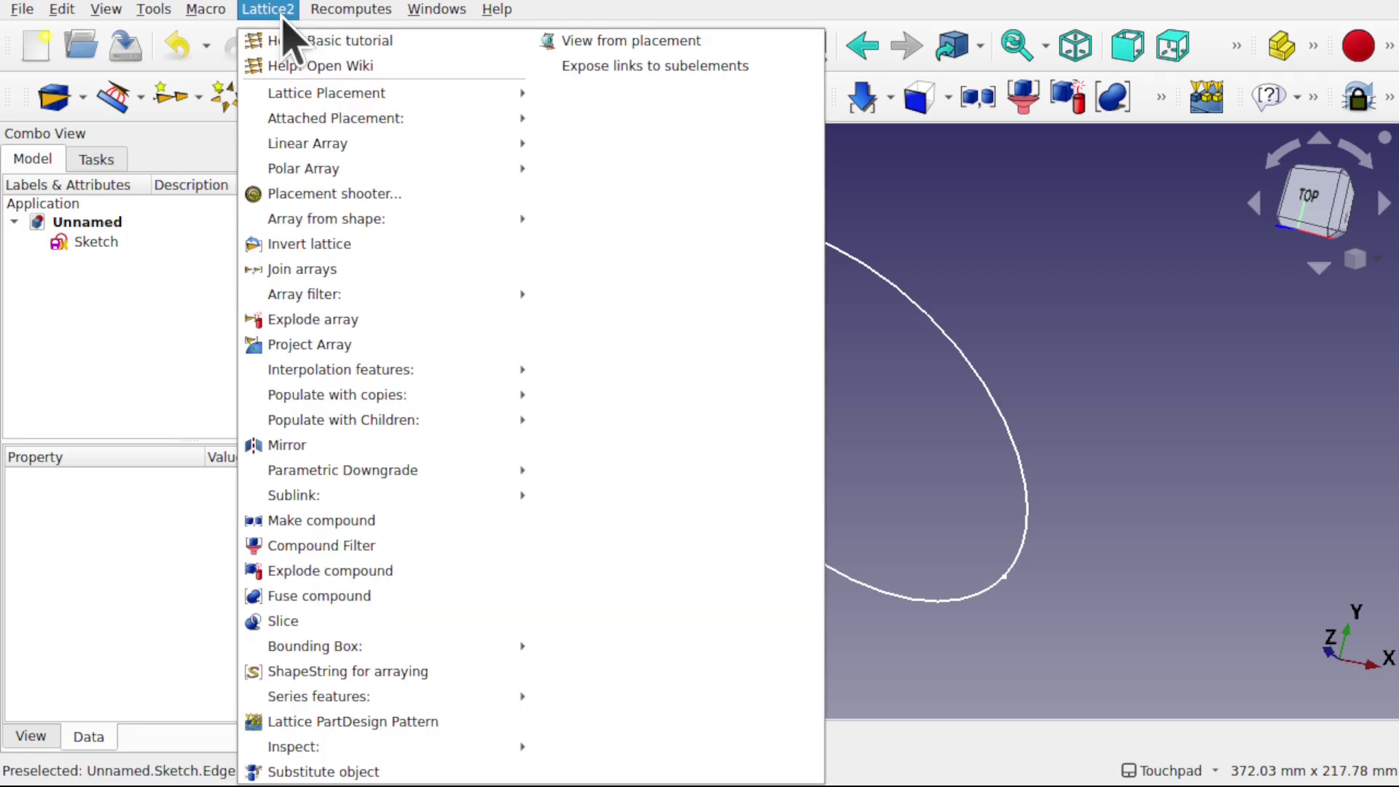
{"action": "mouse_move", "coordinate": [396, 102]}
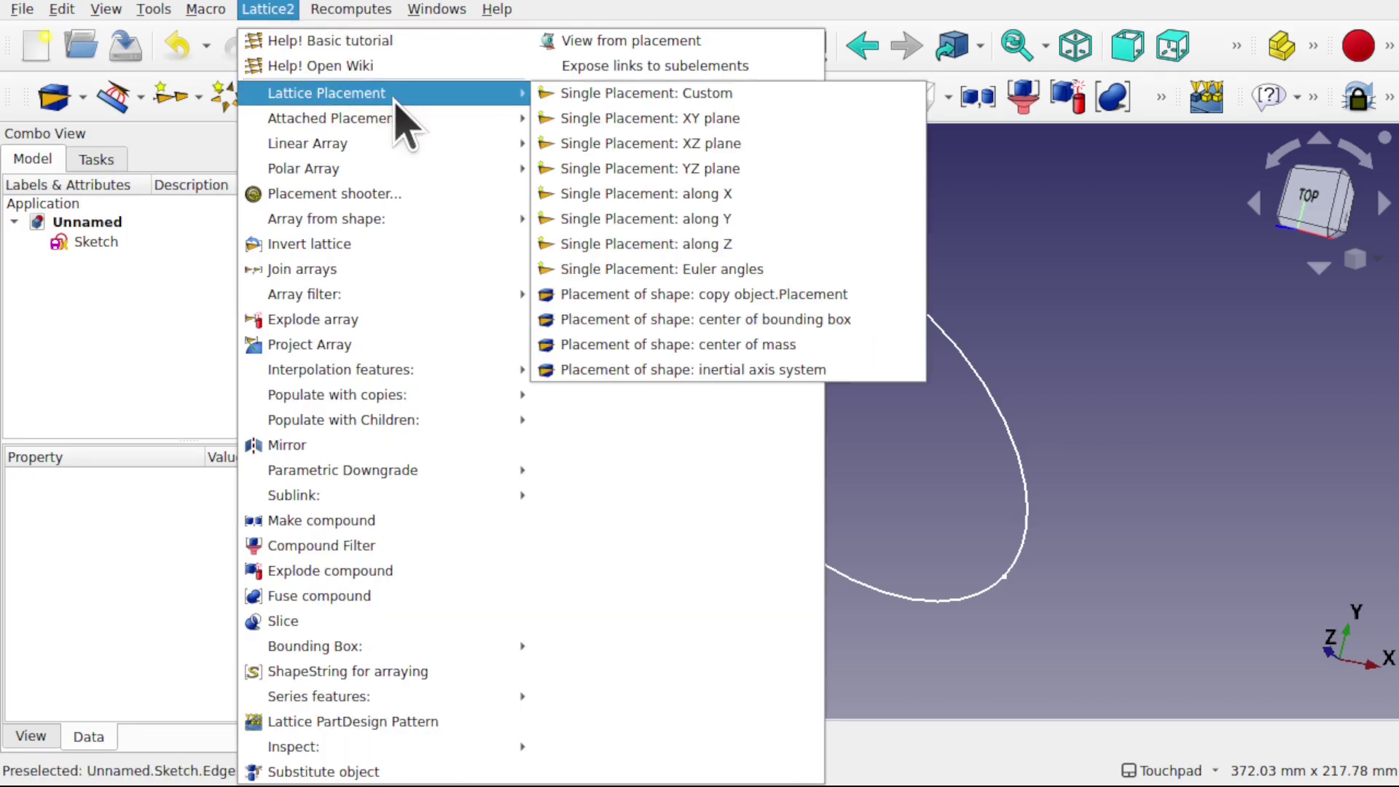
{"action": "left_click", "coordinate": [675, 93]}
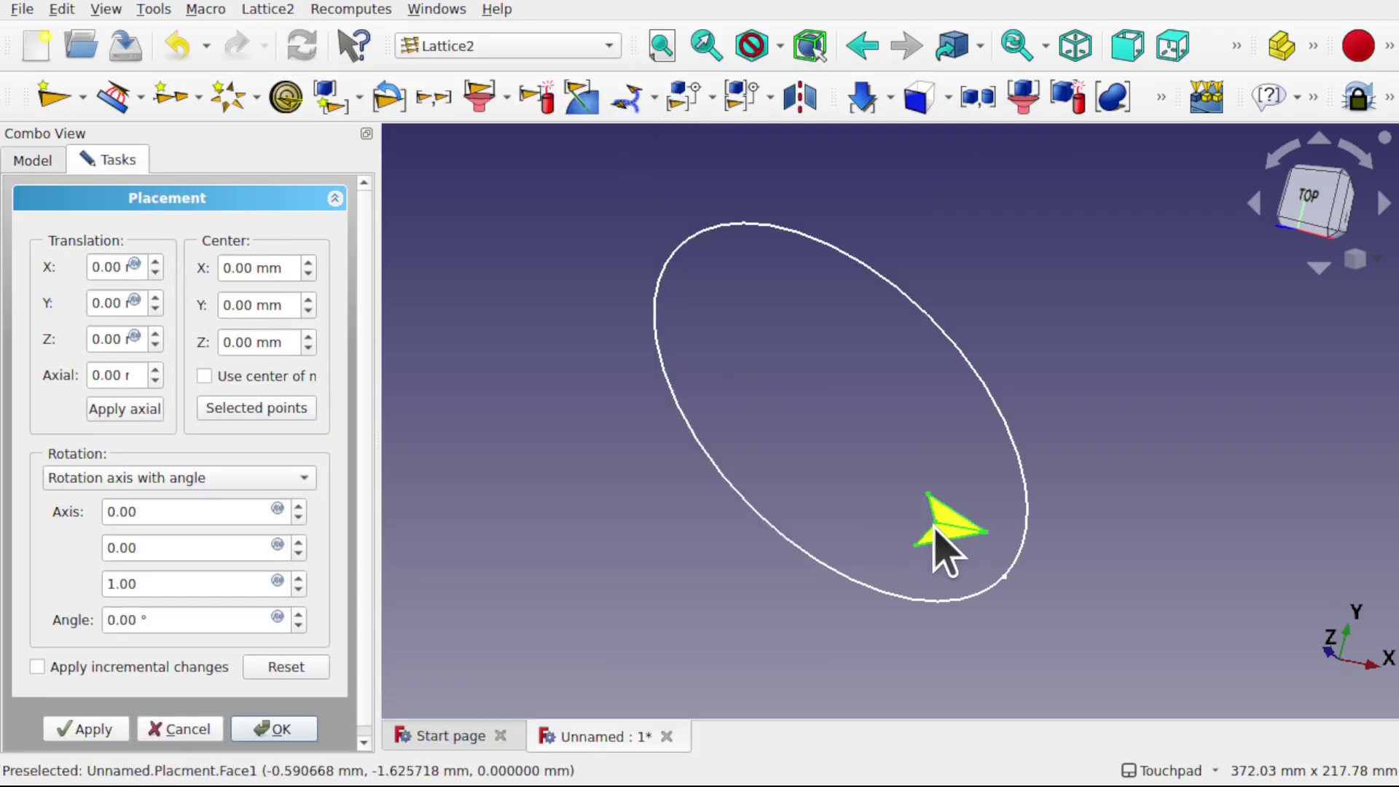
{"action": "left_click", "coordinate": [293, 733]}
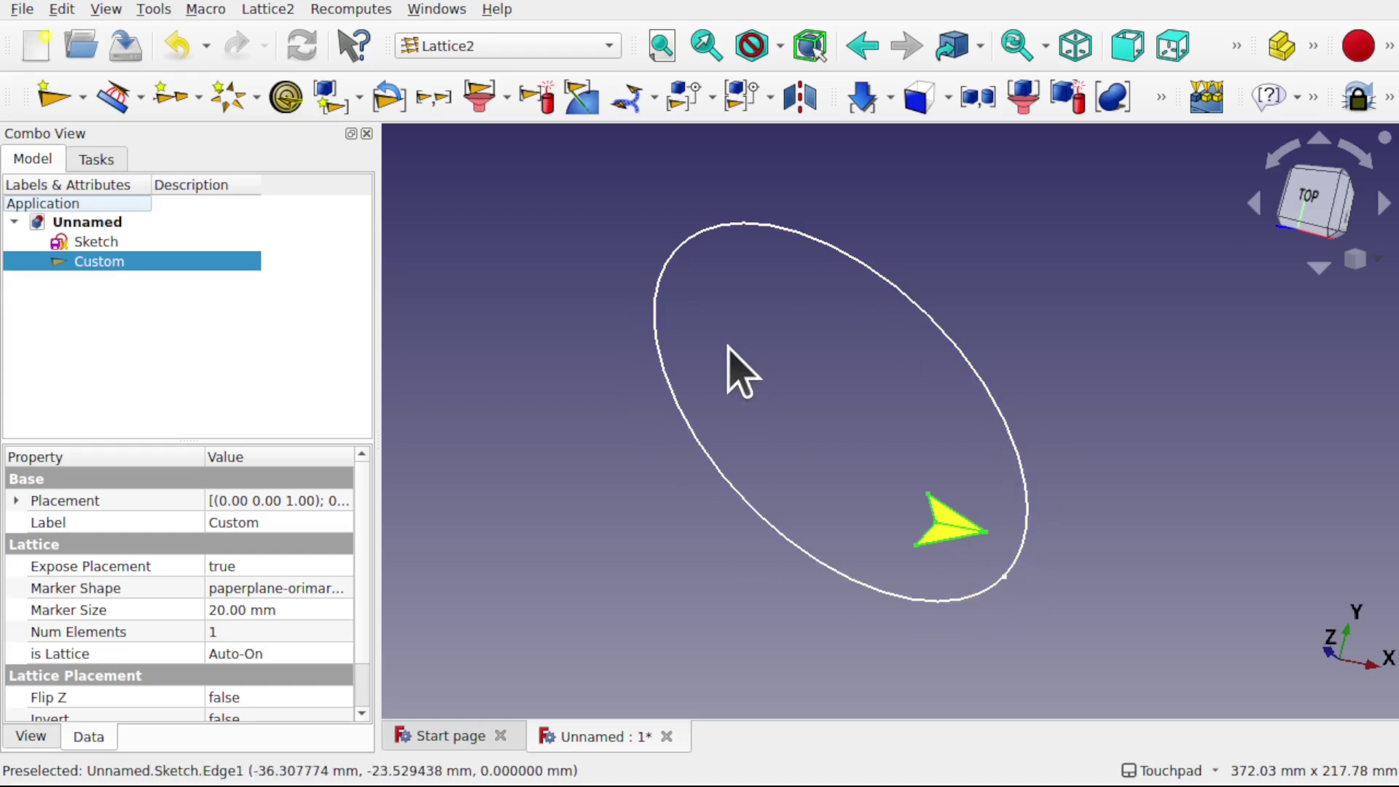
In Draft, make a Path Link array of the Custom marker along the ellipse.
{"action": "left_click", "coordinate": [548, 58]}
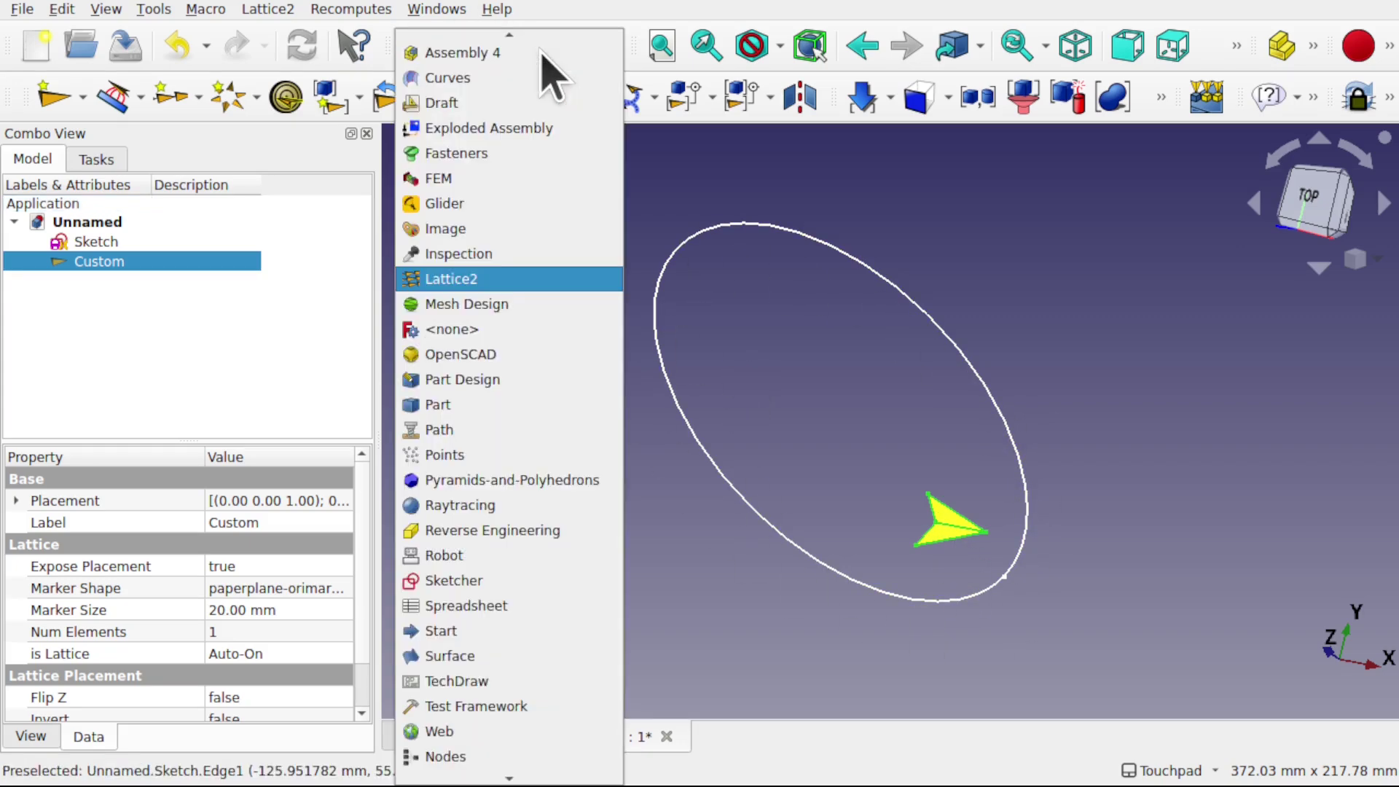
{"action": "left_click", "coordinate": [528, 103]}
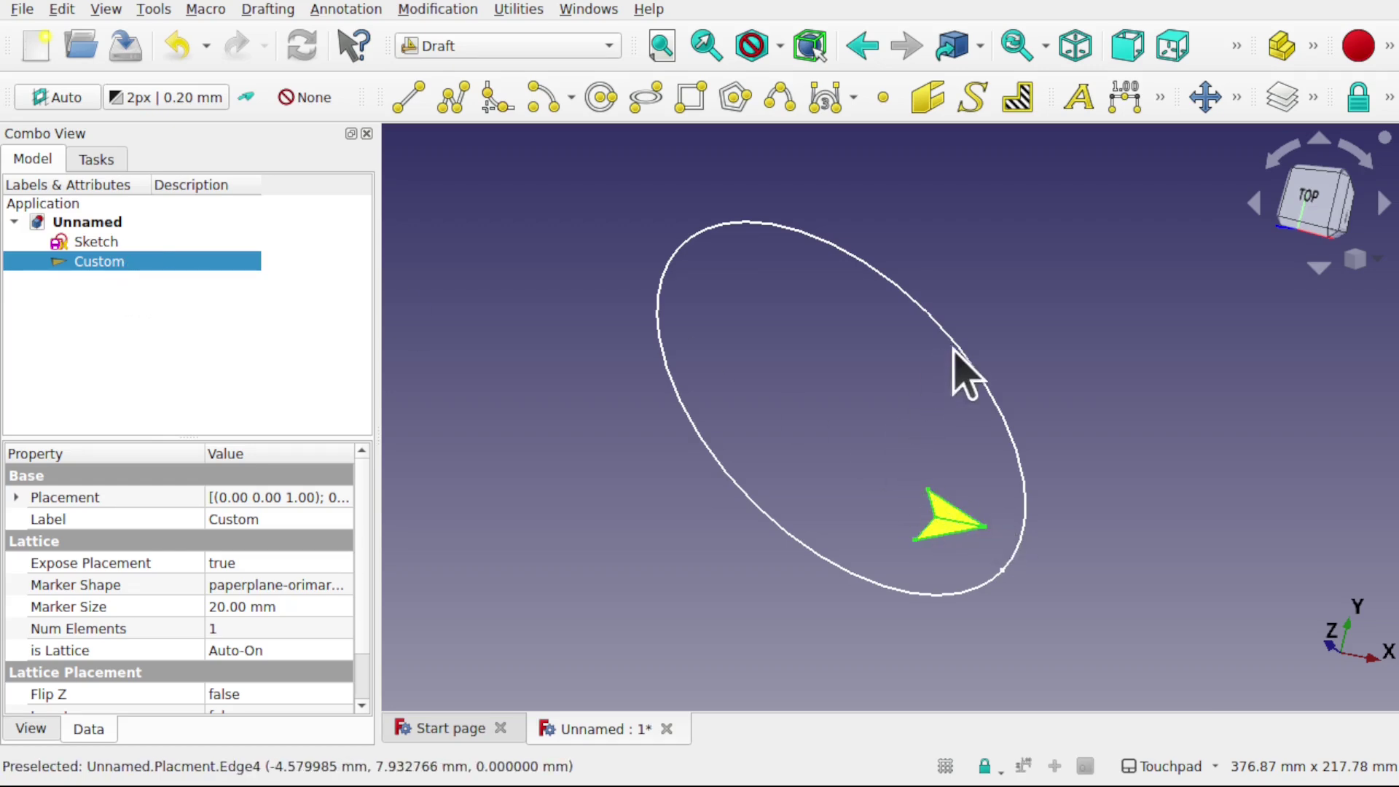
{"action": "left_click", "coordinate": [985, 379], "text": "ctrl"}
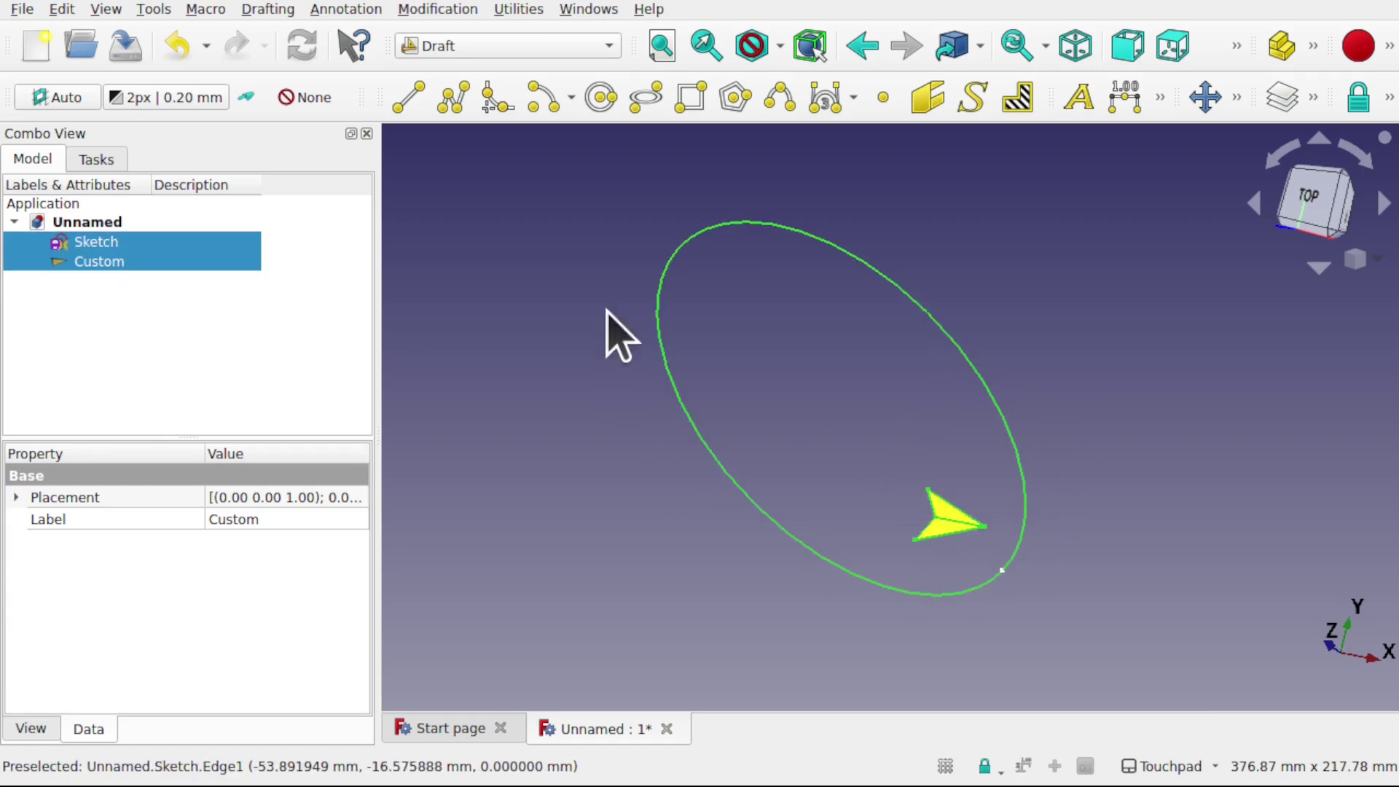
{"action": "left_click", "coordinate": [437, 10]}
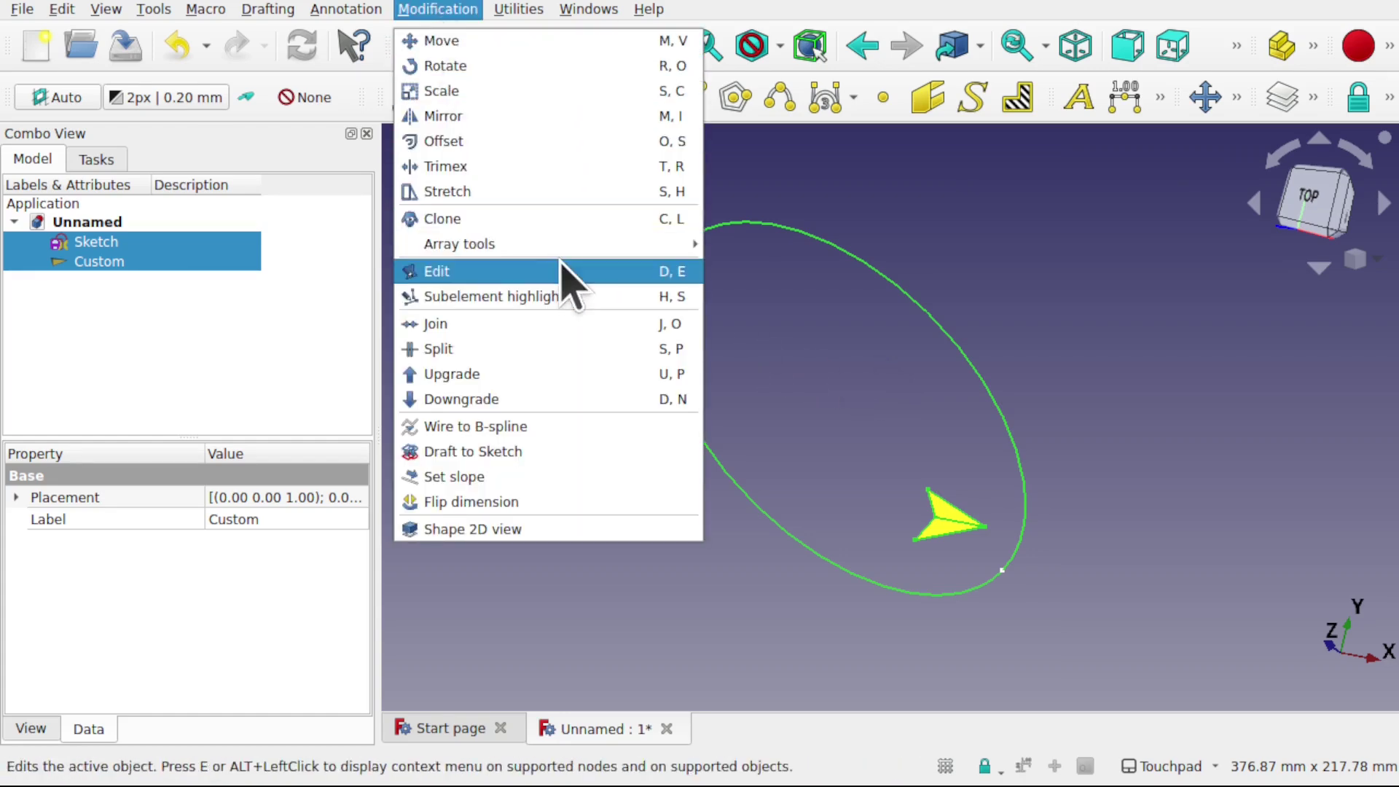
{"action": "mouse_move", "coordinate": [583, 246]}
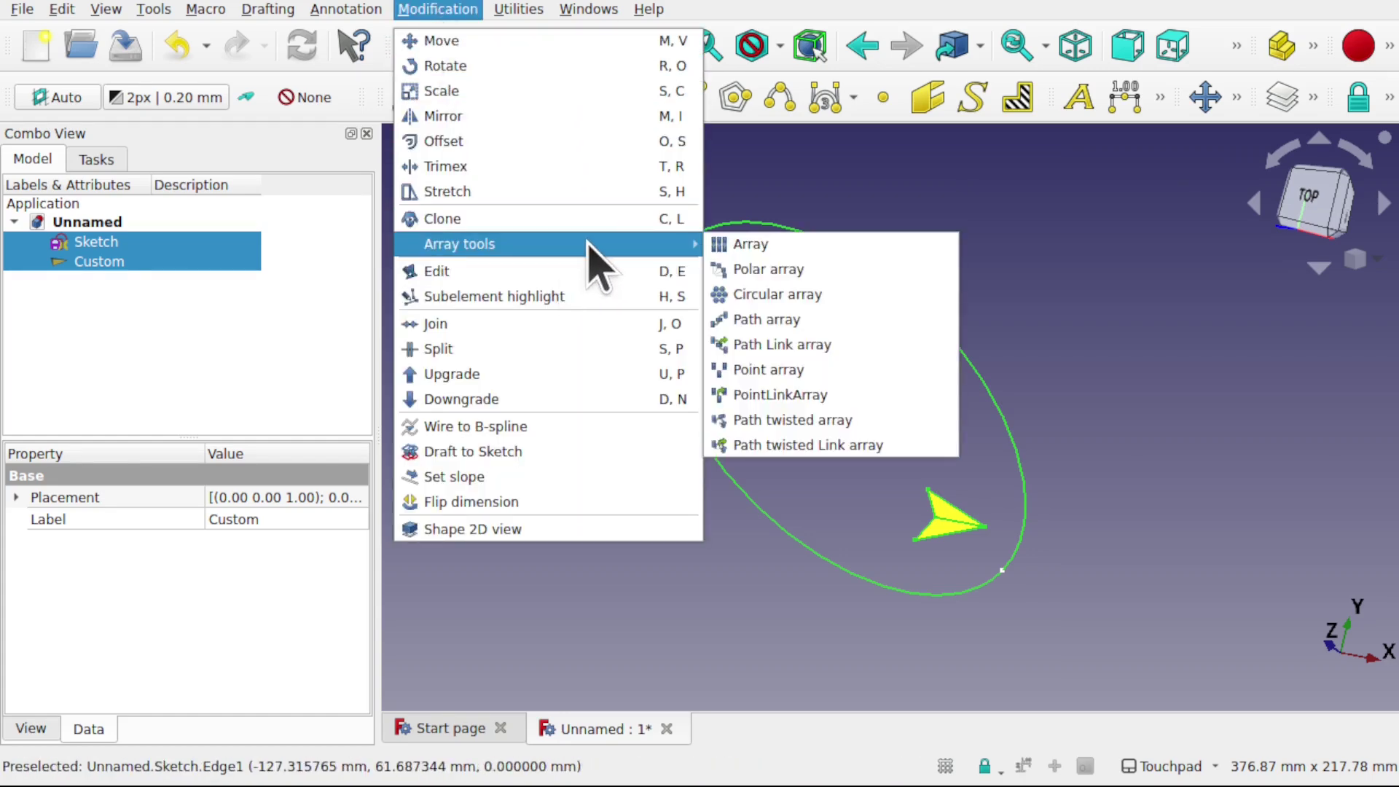
{"action": "left_click", "coordinate": [833, 342]}
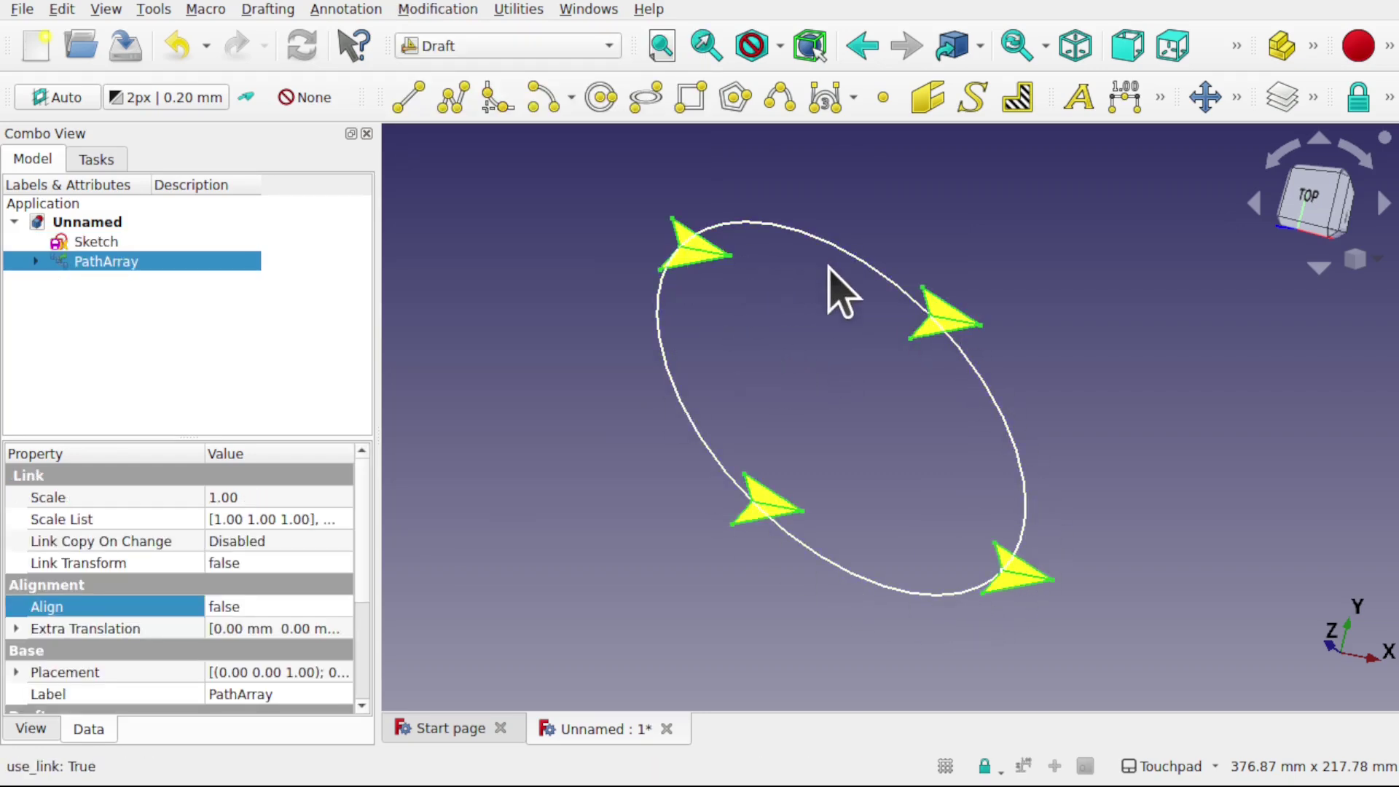
Set the PathArray's number of copies to 5.
{"action": "scroll", "coordinate": [359, 598], "scroll_direction": "down", "scroll_amount": 3}
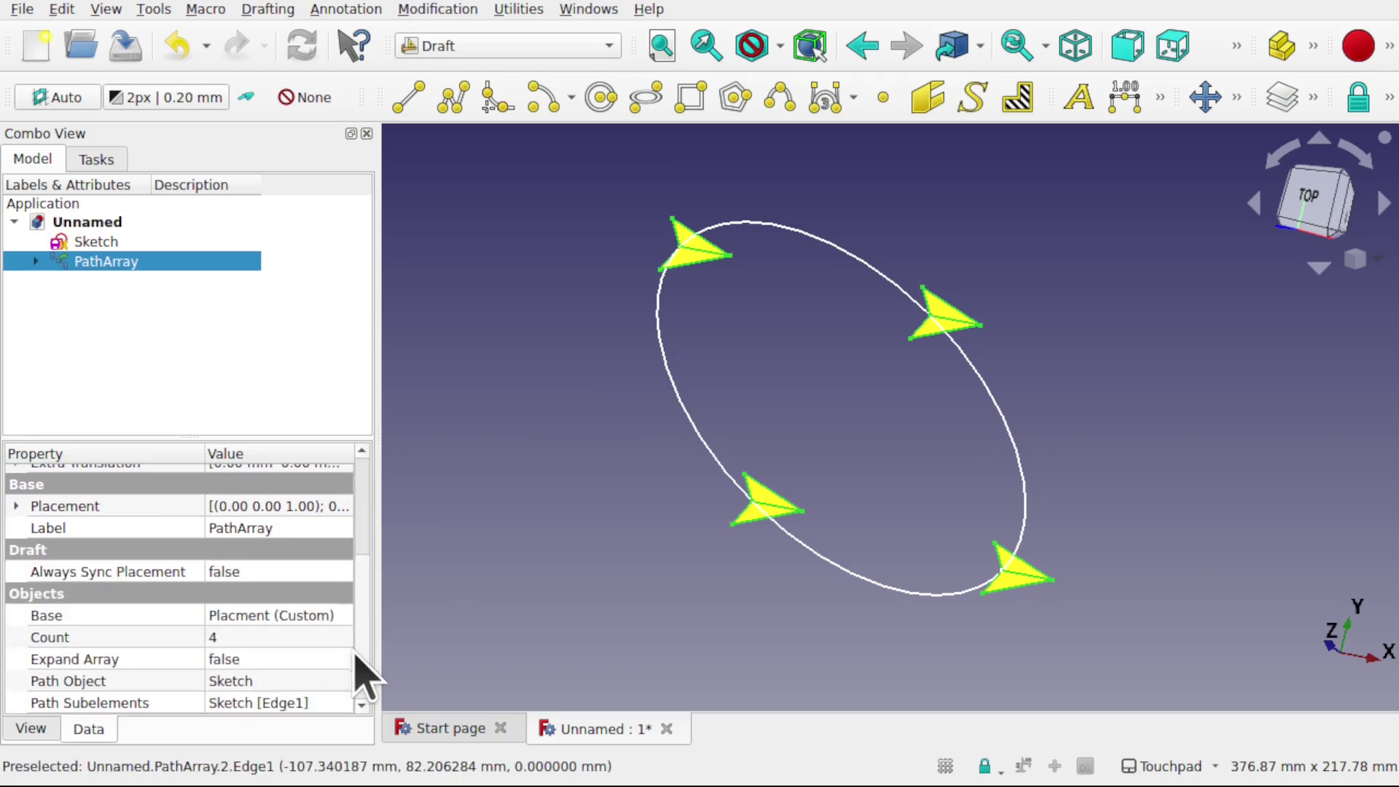
{"action": "left_click", "coordinate": [237, 638]}
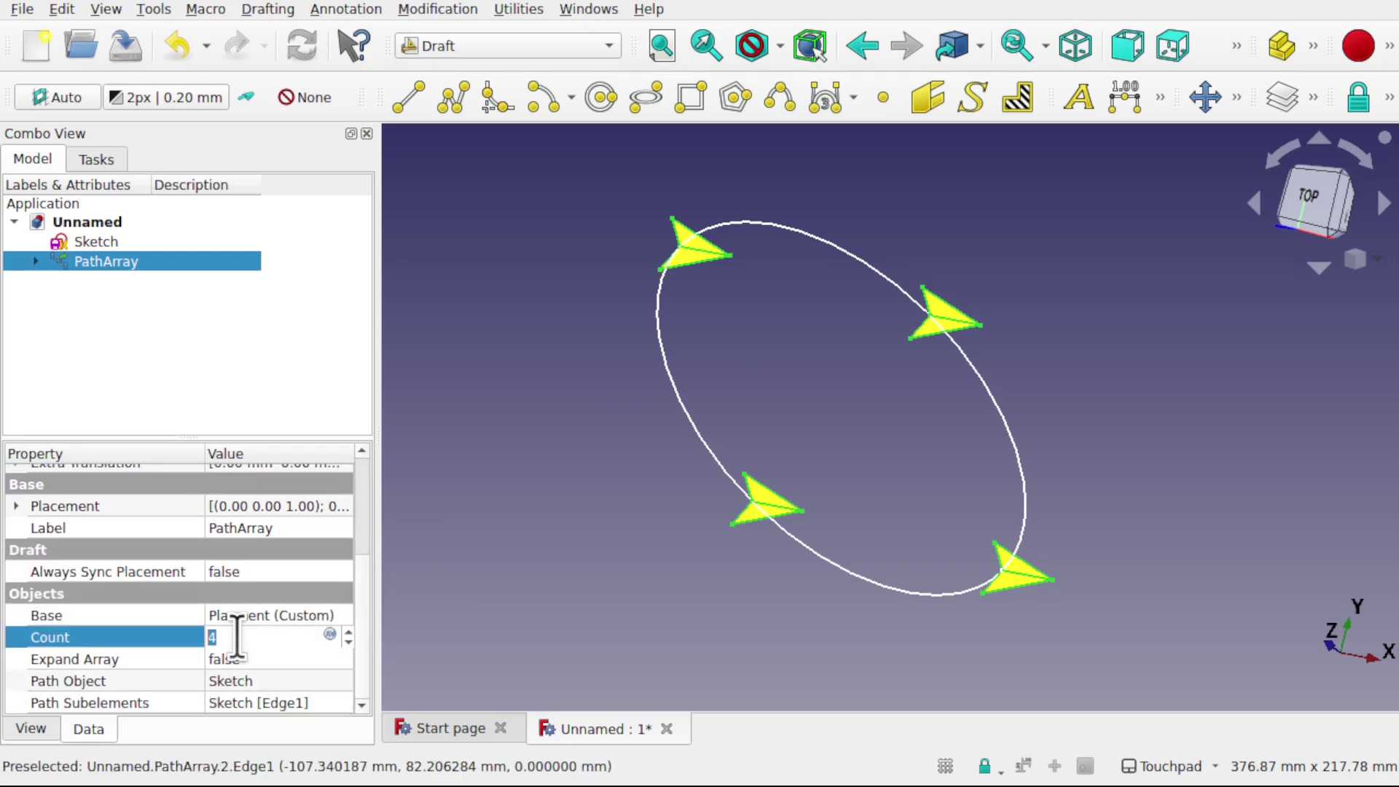
{"action": "type", "text": "5"}
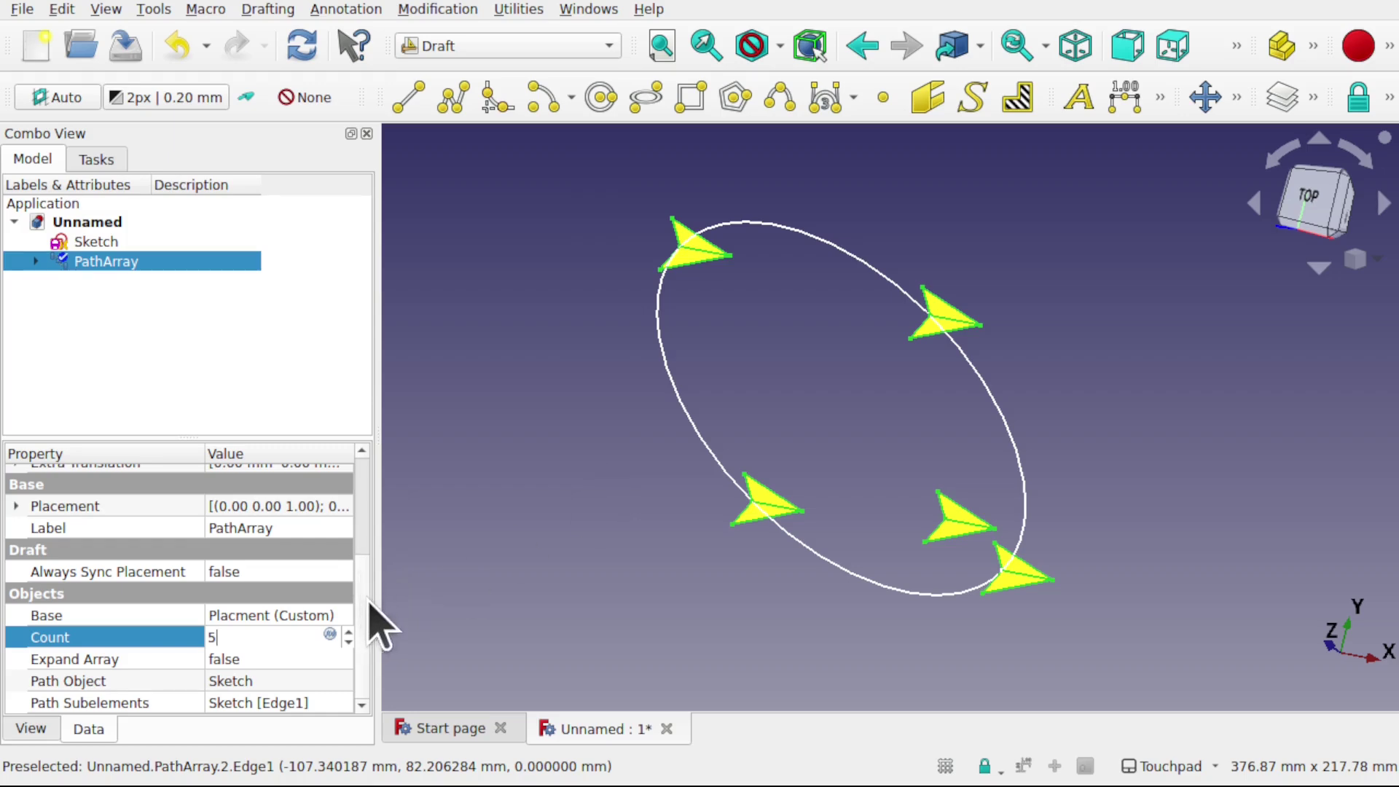
{"action": "left_click", "coordinate": [515, 521]}
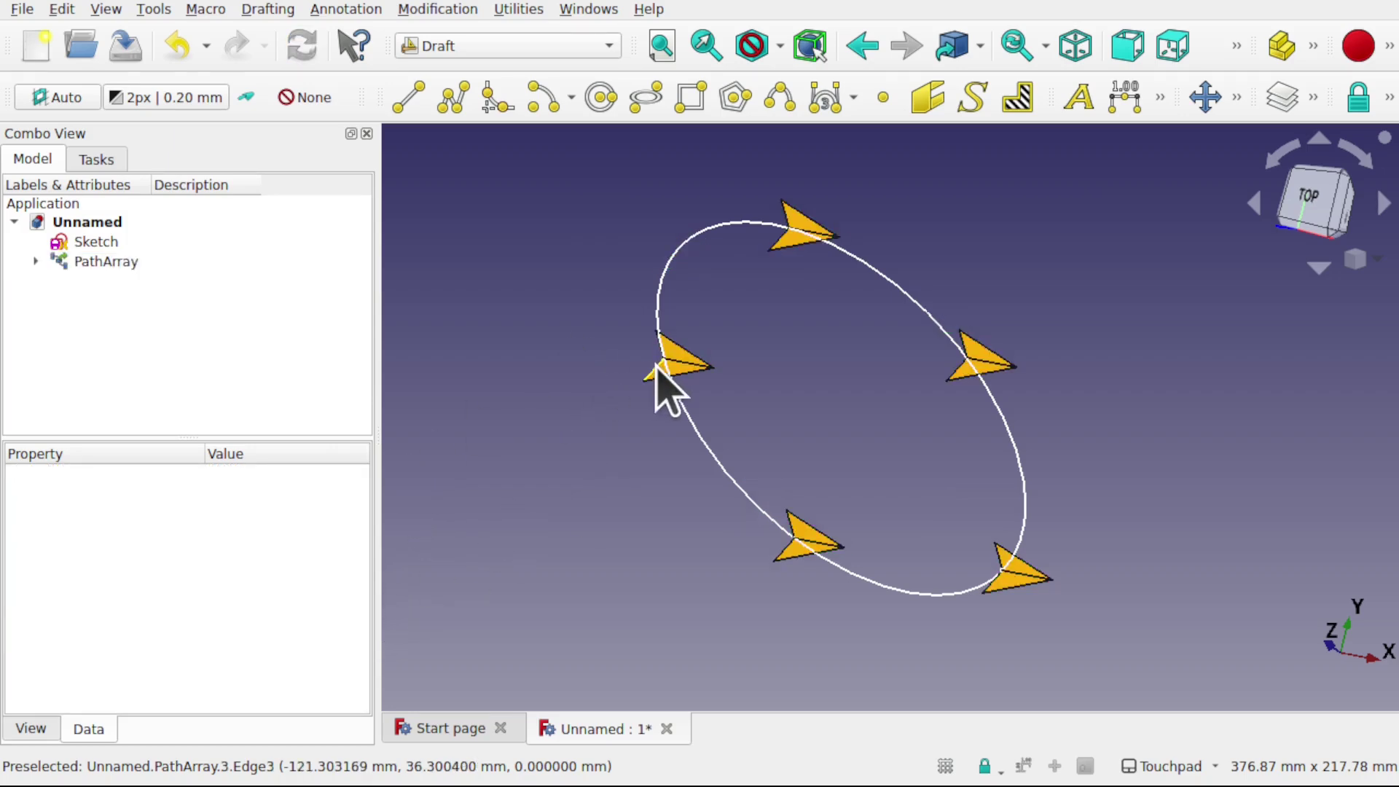
Set the PathArray's Align property to true and orbit to a front view.
{"action": "left_click", "coordinate": [105, 262]}
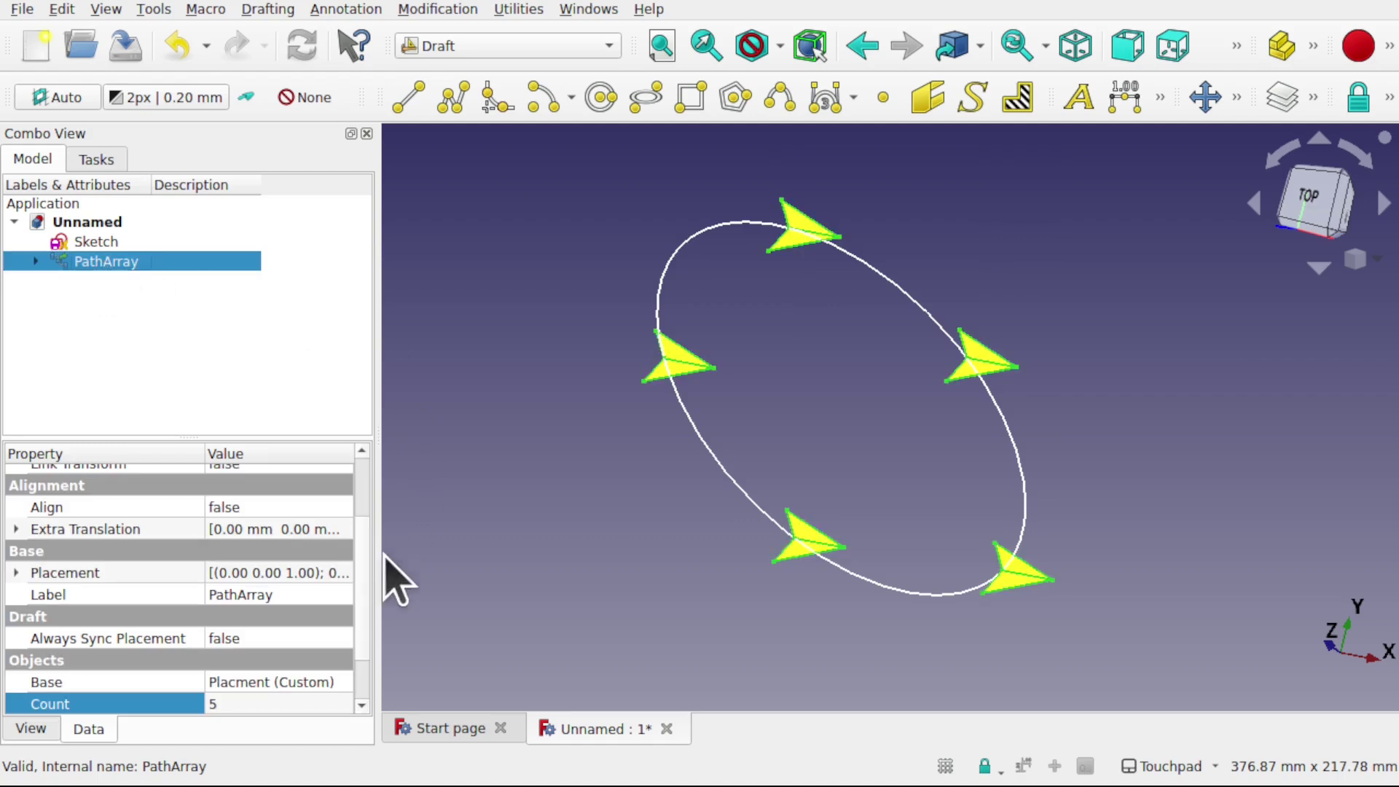
{"action": "scroll", "coordinate": [368, 605], "scroll_direction": "up", "scroll_amount": 2}
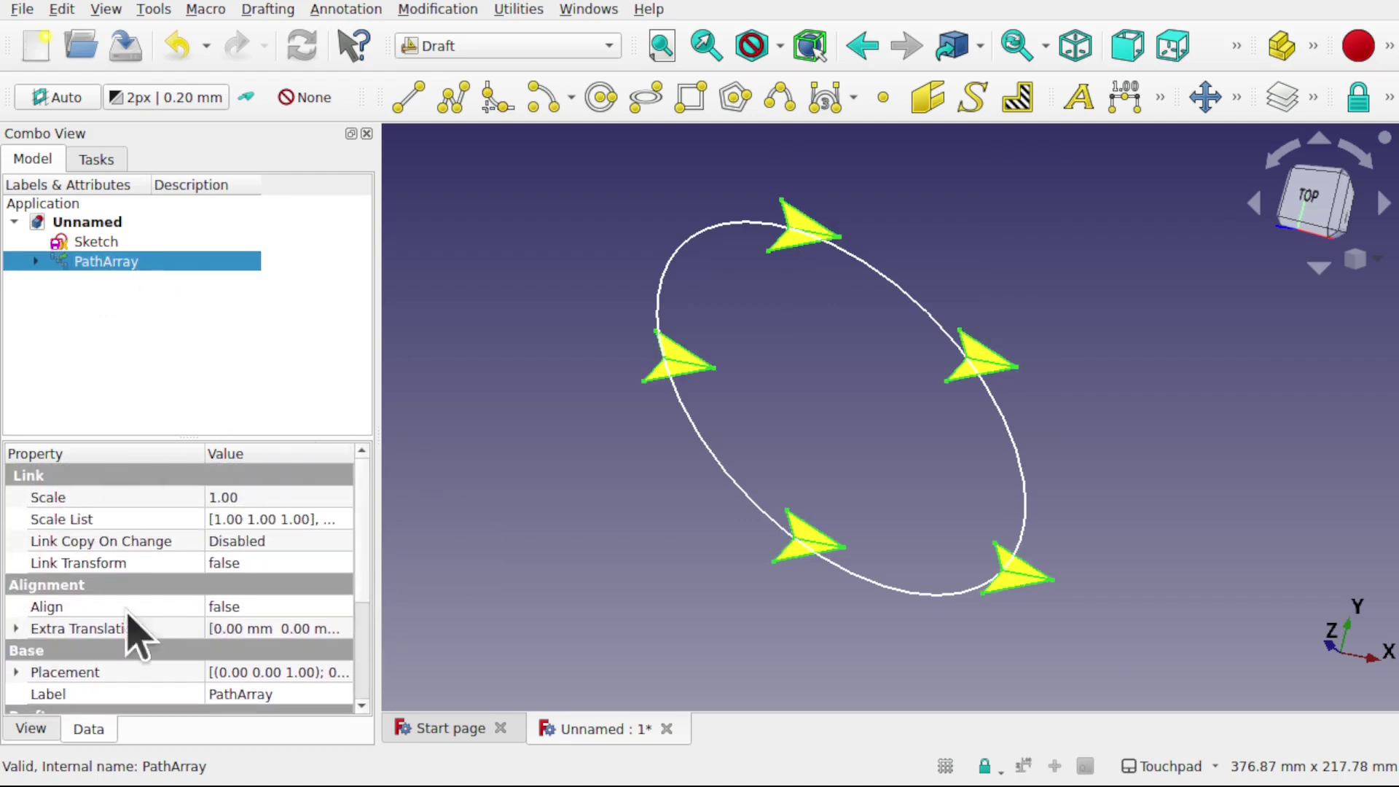
{"action": "left_click", "coordinate": [295, 609]}
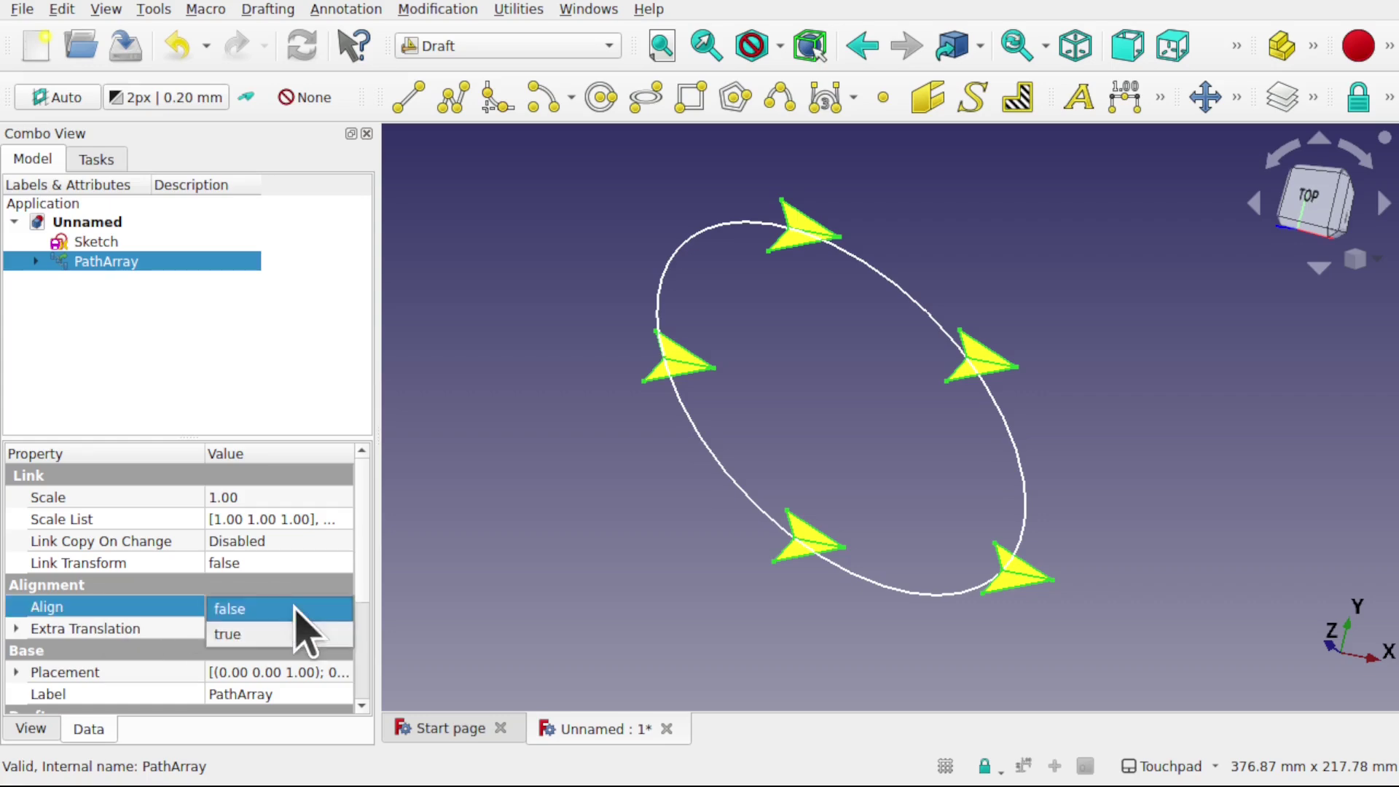
{"action": "left_click", "coordinate": [295, 632]}
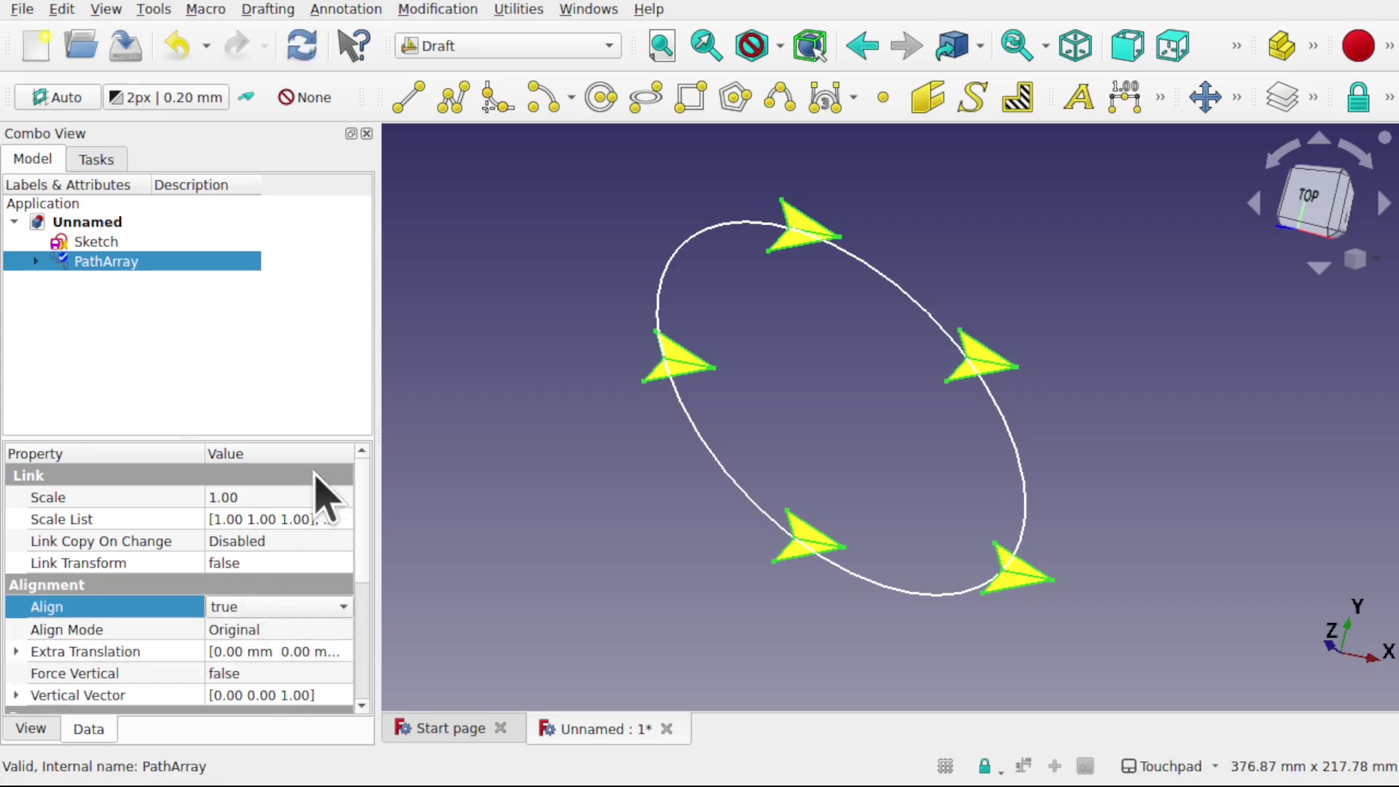
{"action": "left_click", "coordinate": [599, 519]}
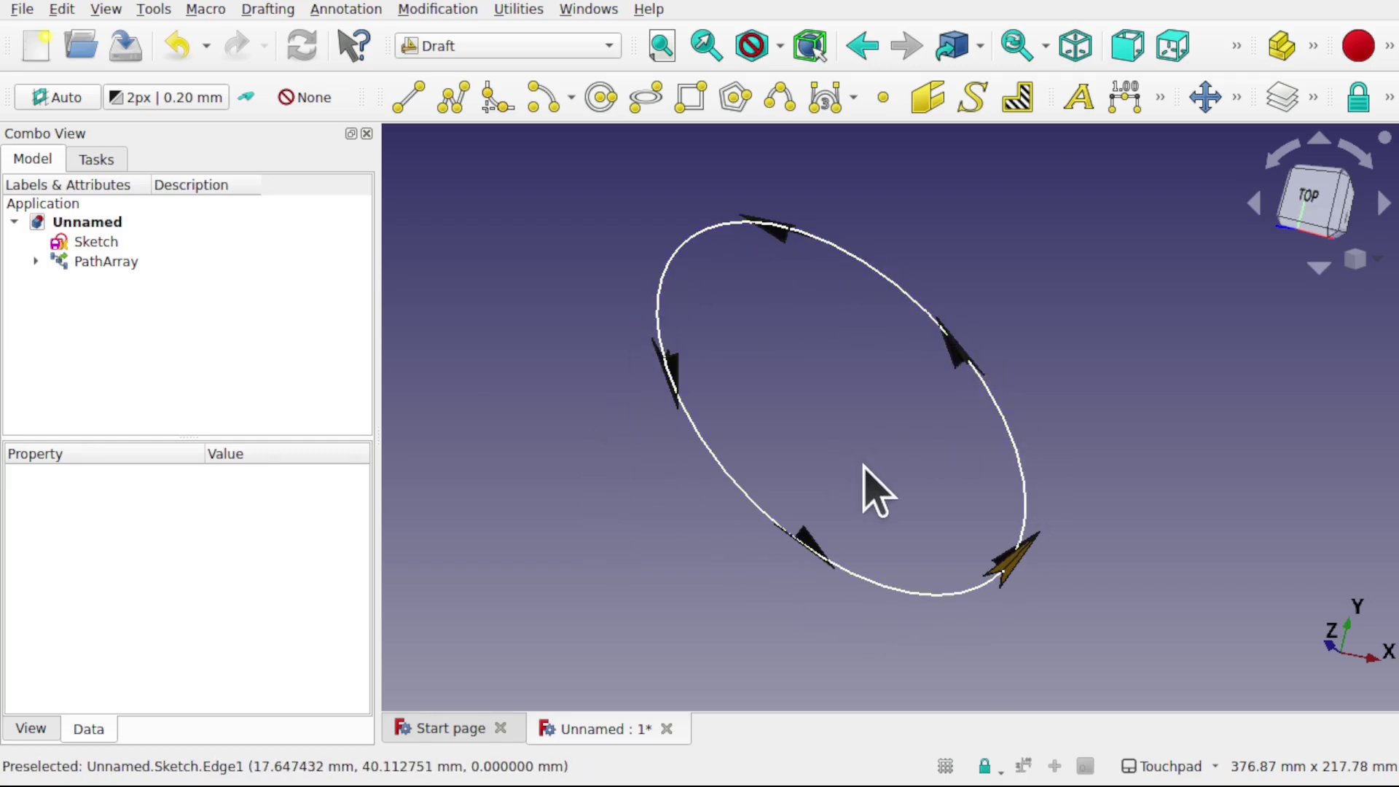
{"action": "middle_click_drag", "start_coordinate": [880, 487], "coordinate": [1004, 336]}
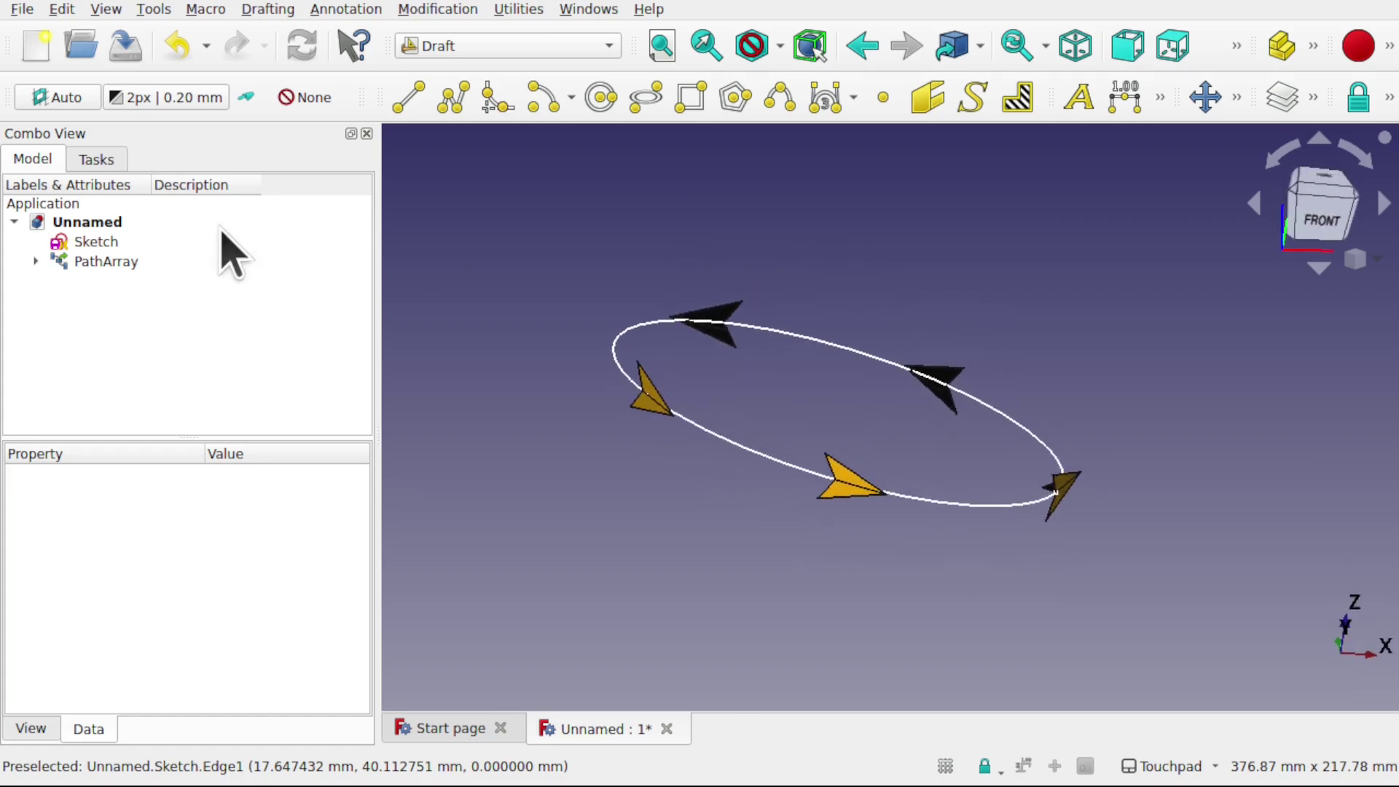
Set the PathArray's Force Vertical property to true.
{"action": "left_click", "coordinate": [112, 262]}
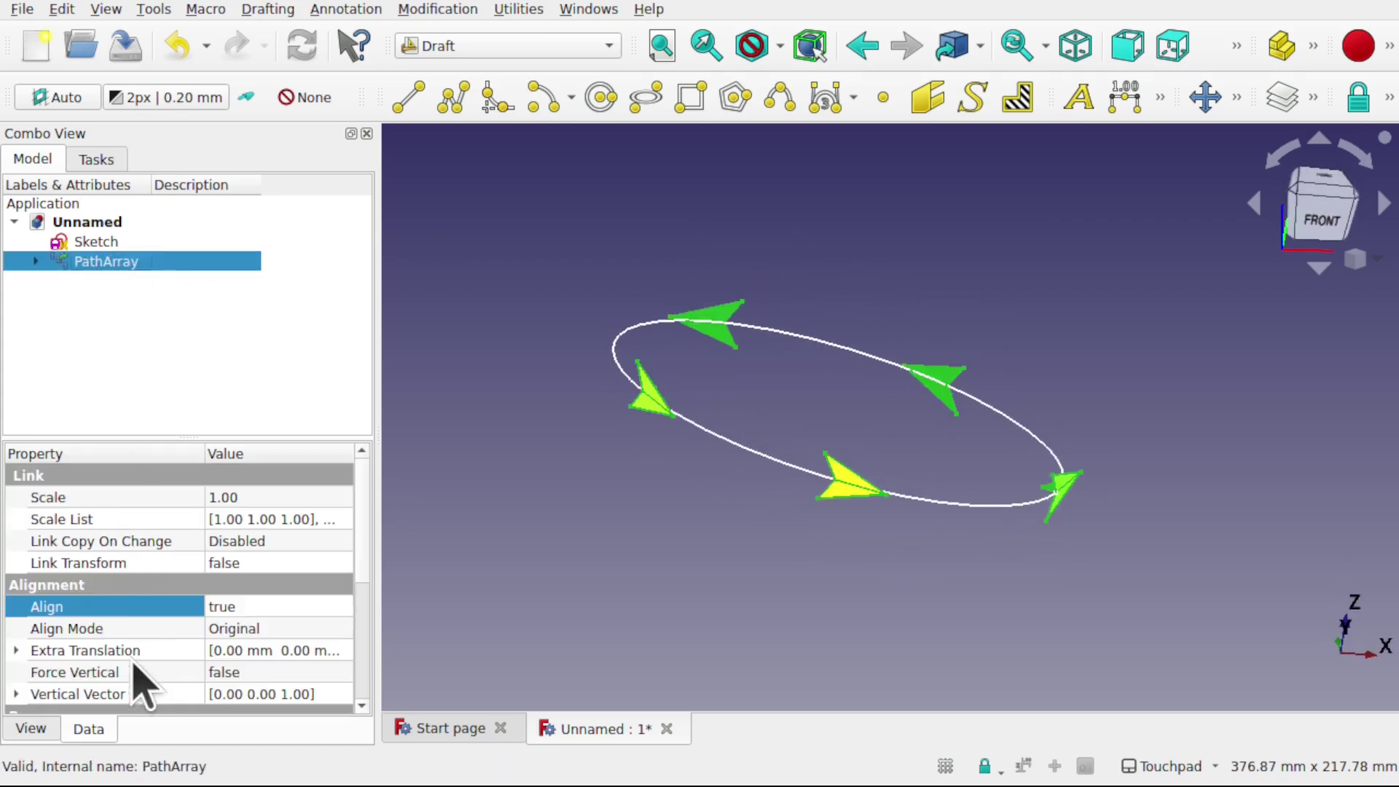
{"action": "left_click", "coordinate": [265, 670]}
{"action": "left_click", "coordinate": [276, 677]}
{"action": "left_click", "coordinate": [276, 701]}
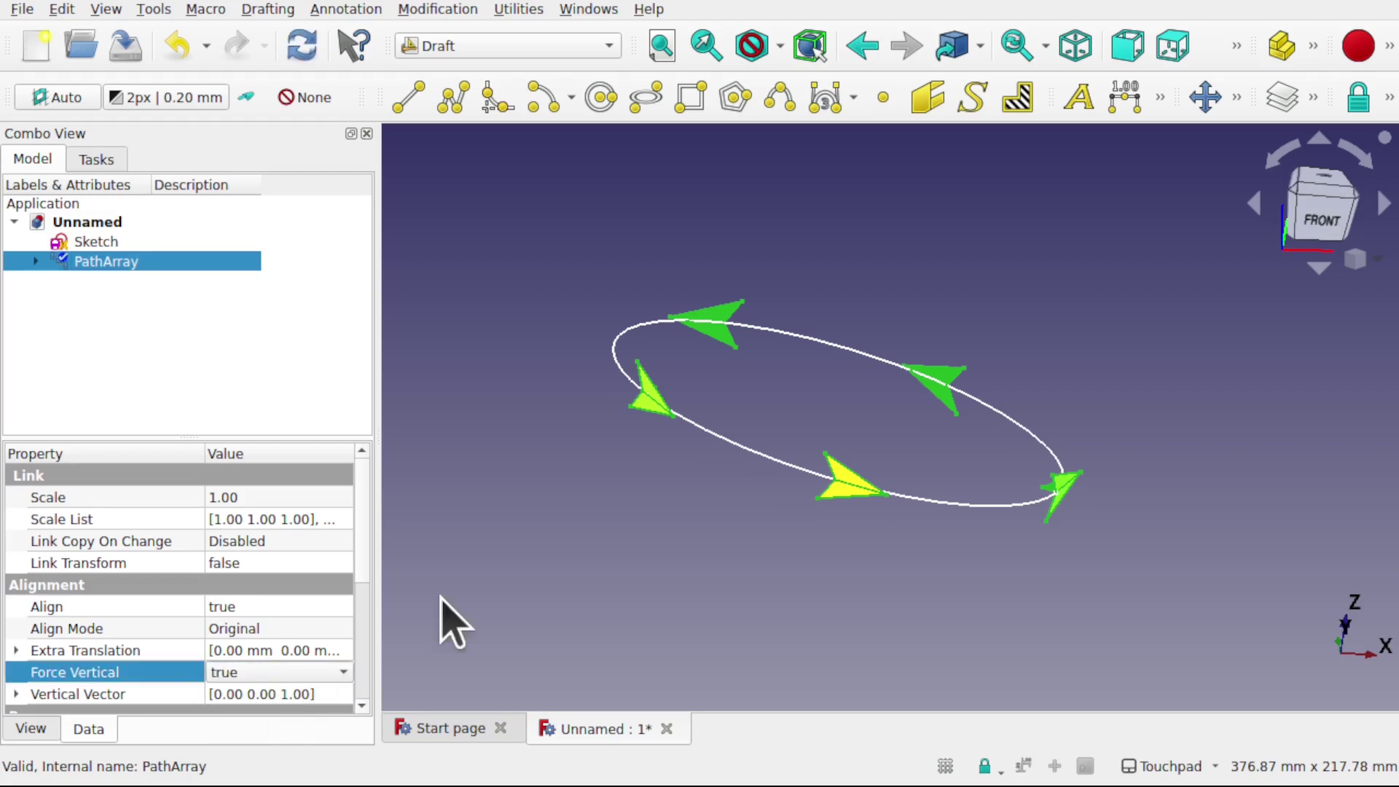
{"action": "left_click", "coordinate": [655, 520]}
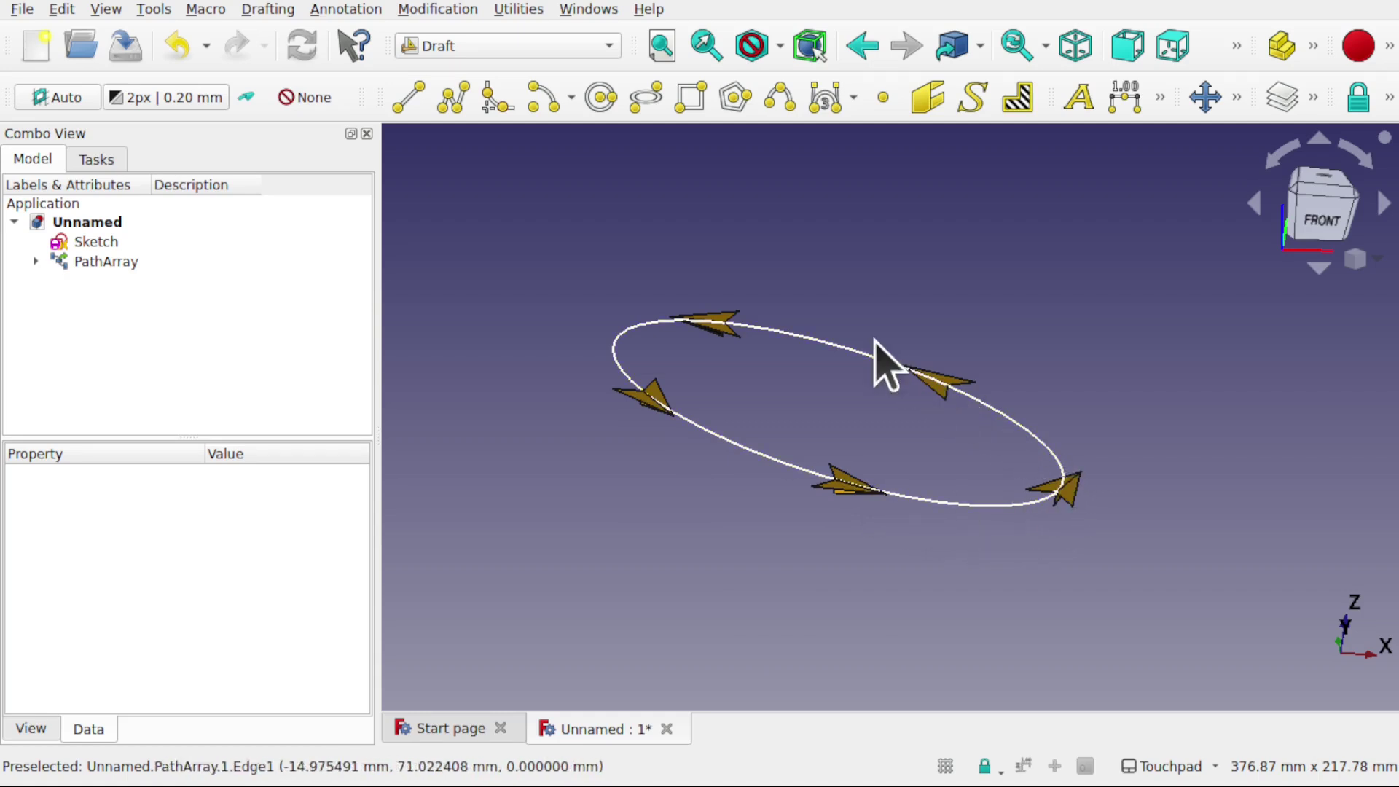
Orbit back to a near-top view and switch to the Lattice2 workbench.
{"action": "mouse_move", "coordinate": [785, 397]}
{"action": "left_mouse_down", "text": "alt"}
{"action": "mouse_move", "coordinate": [814, 319]}
{"action": "mouse_move", "coordinate": [783, 421]}
{"action": "left_mouse_up", "text": "alt"}
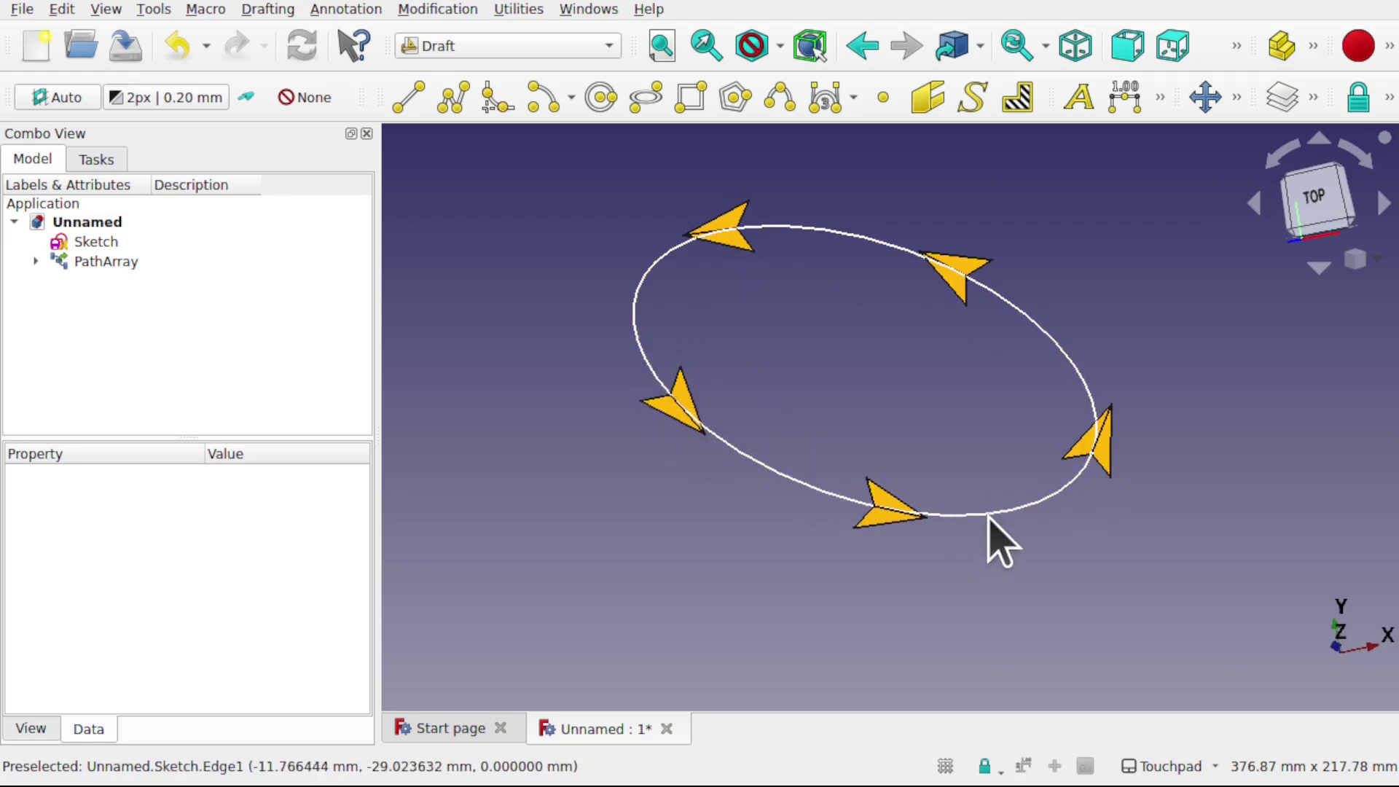
{"action": "left_click", "coordinate": [502, 49]}
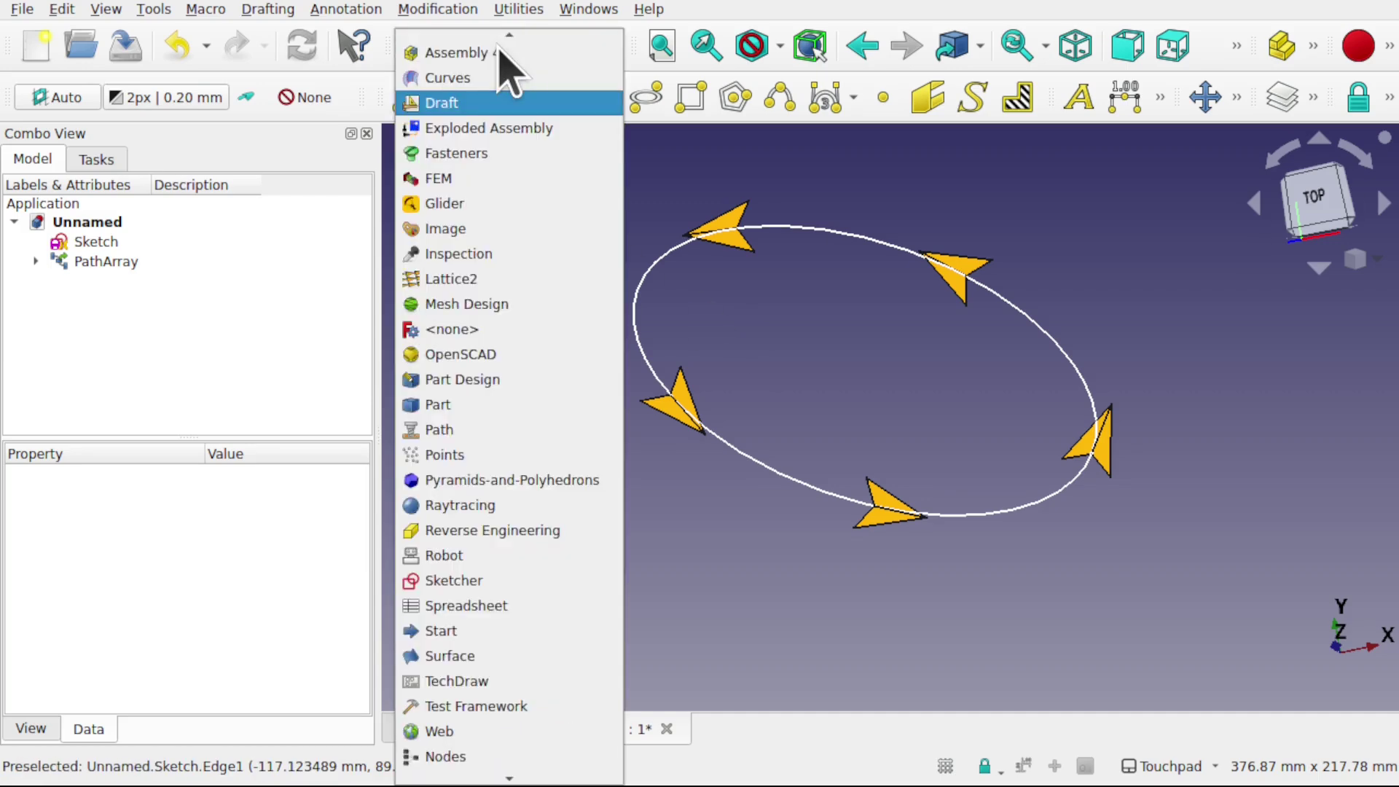
{"action": "left_click", "coordinate": [501, 287]}
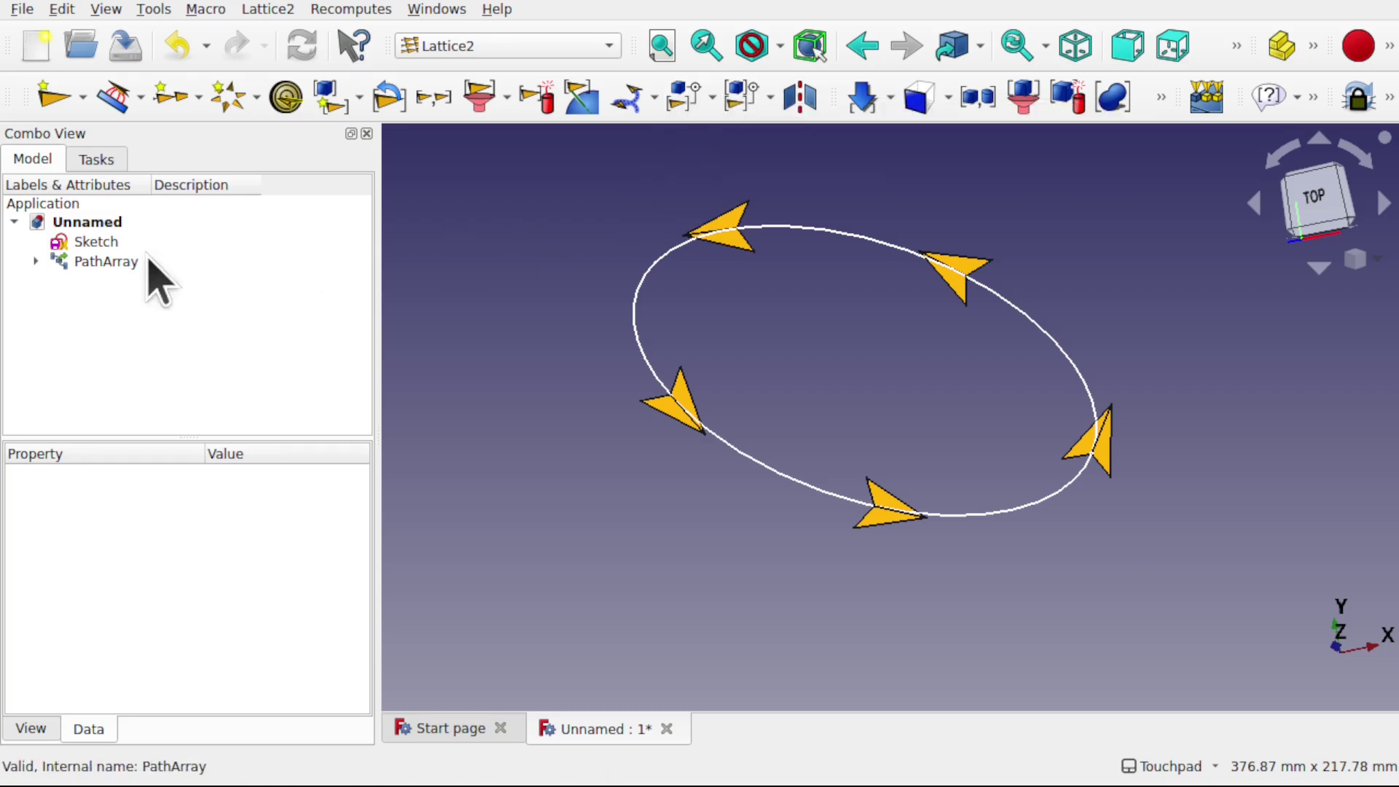
Create a Lattice2 'copy object.Placement' placement from the selected PathArray.
{"action": "left_click", "coordinate": [108, 262]}
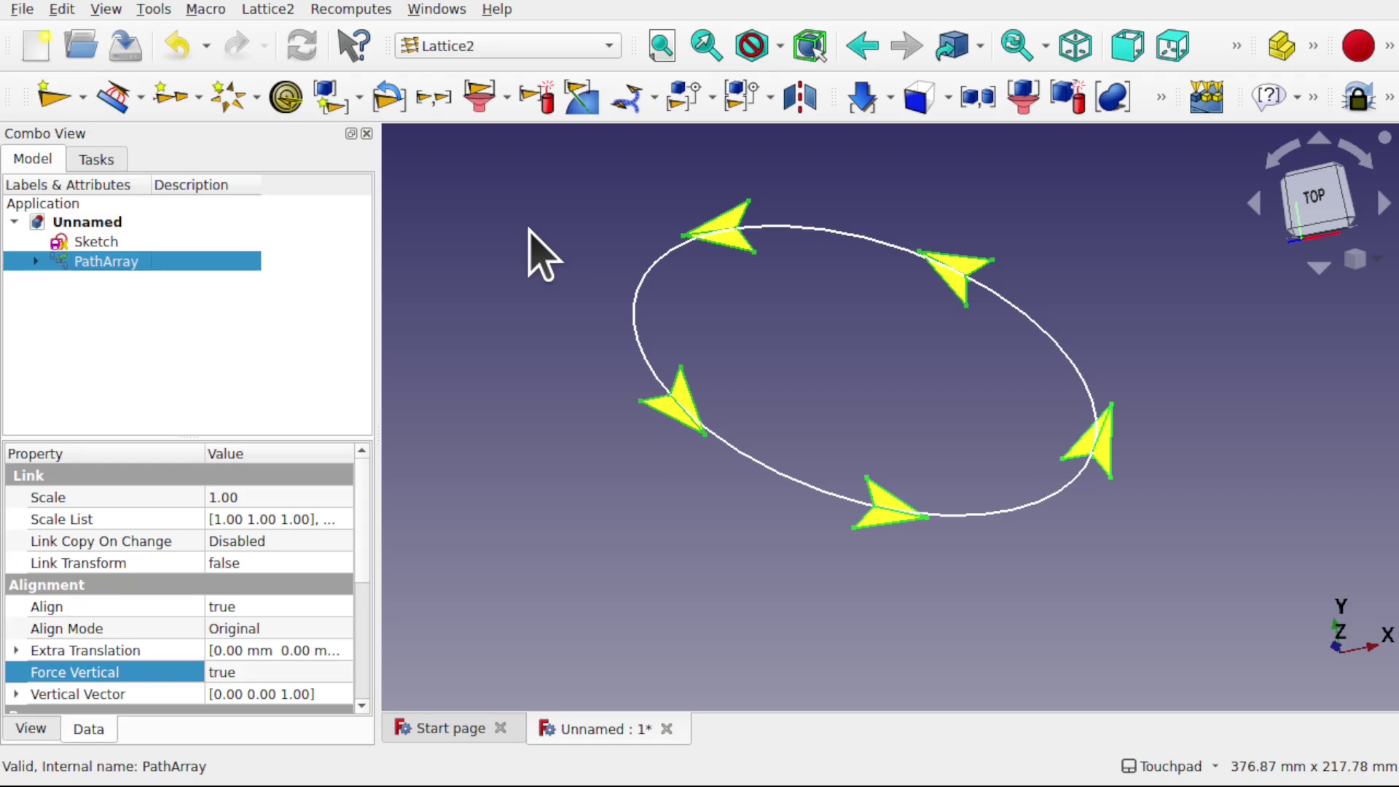
{"action": "left_click", "coordinate": [274, 10]}
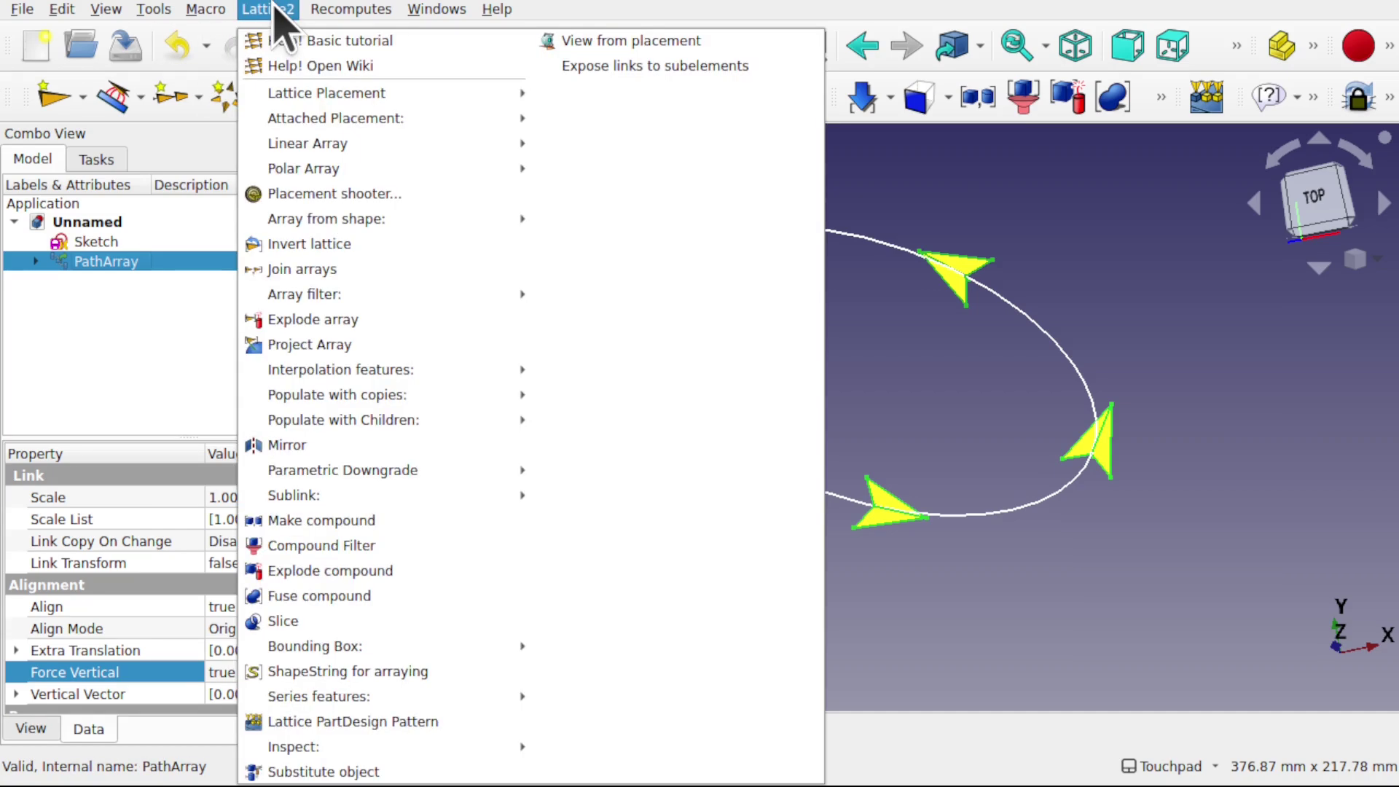
{"action": "mouse_move", "coordinate": [345, 96]}
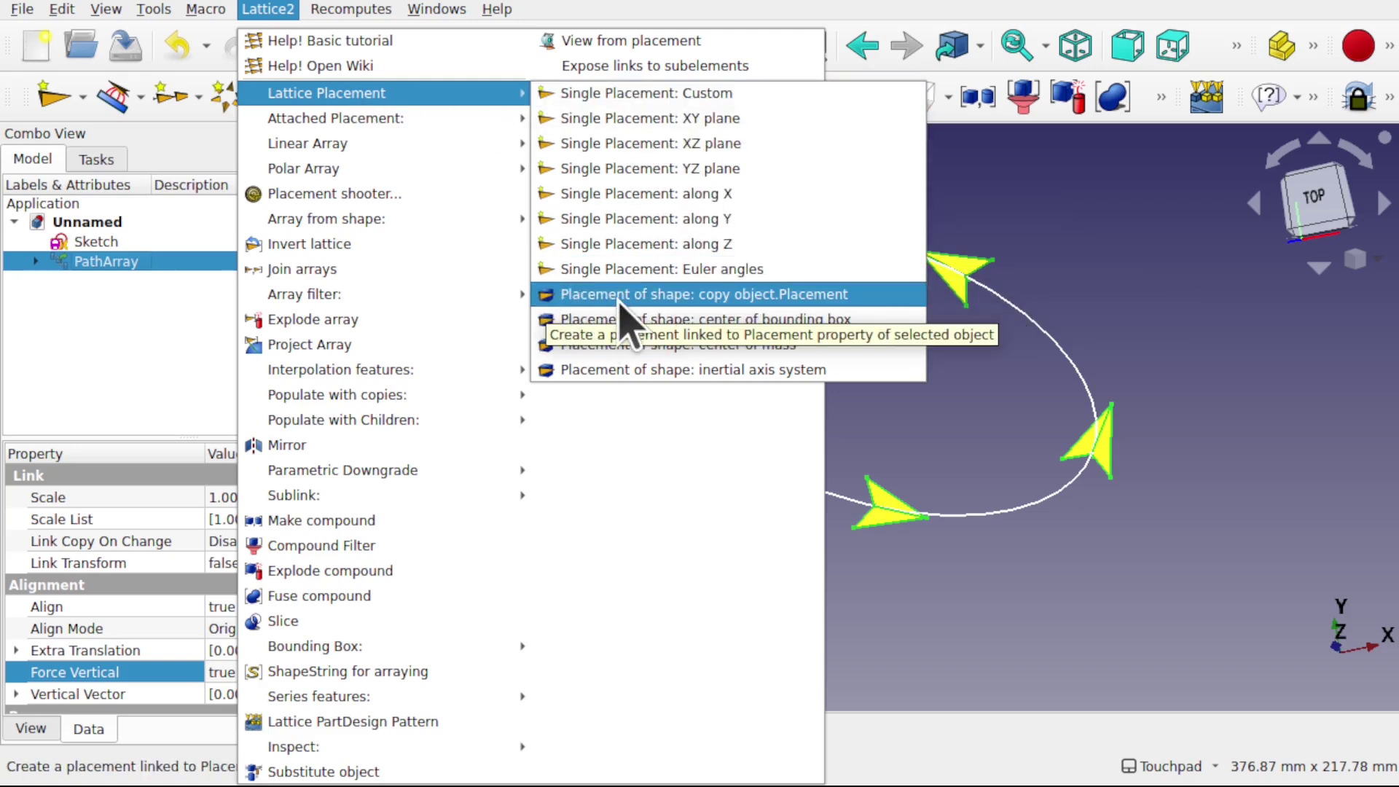
{"action": "left_click", "coordinate": [660, 295]}
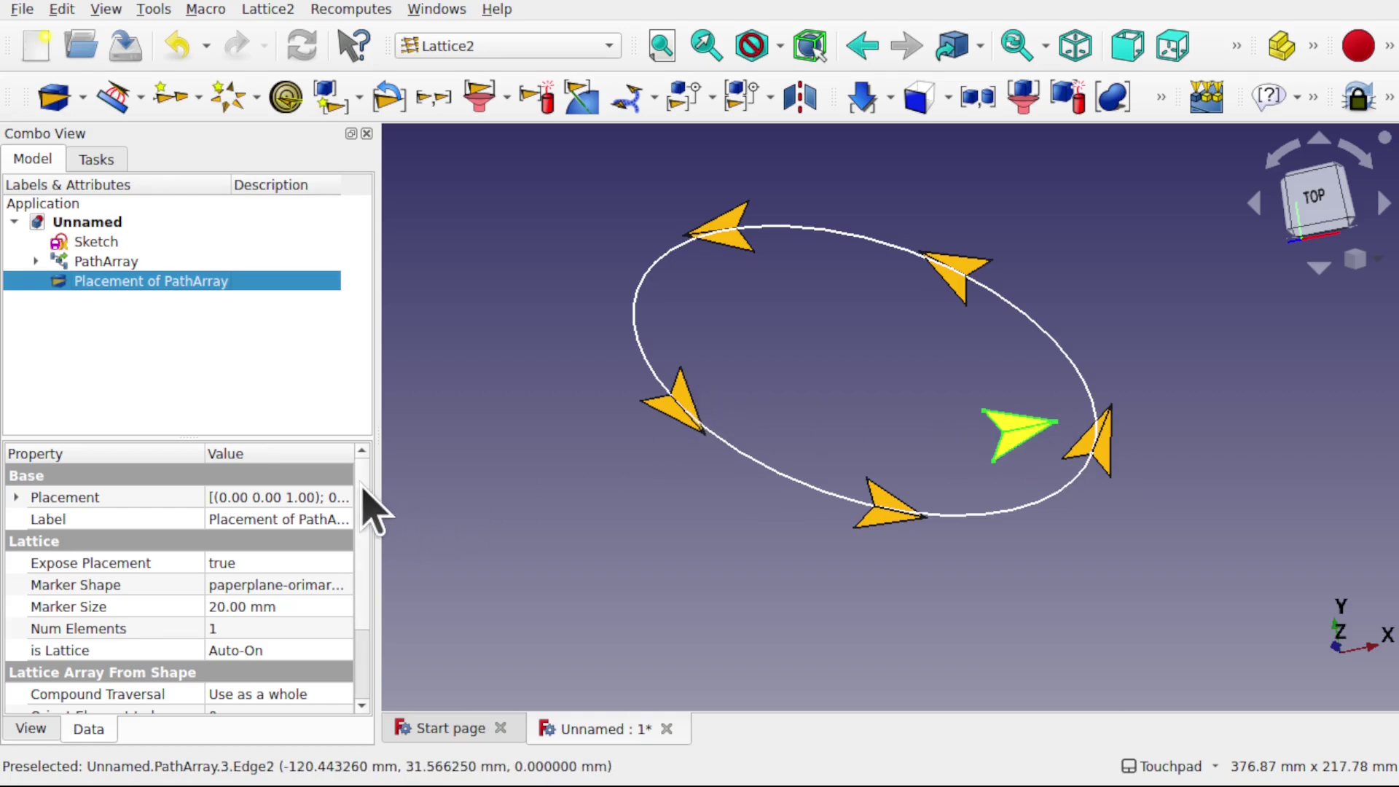
Set Placement of PathArray's Compound Traversal to Direct children only and recompute.
{"action": "left_click_drag", "start_coordinate": [362, 486], "coordinate": [368, 634]}
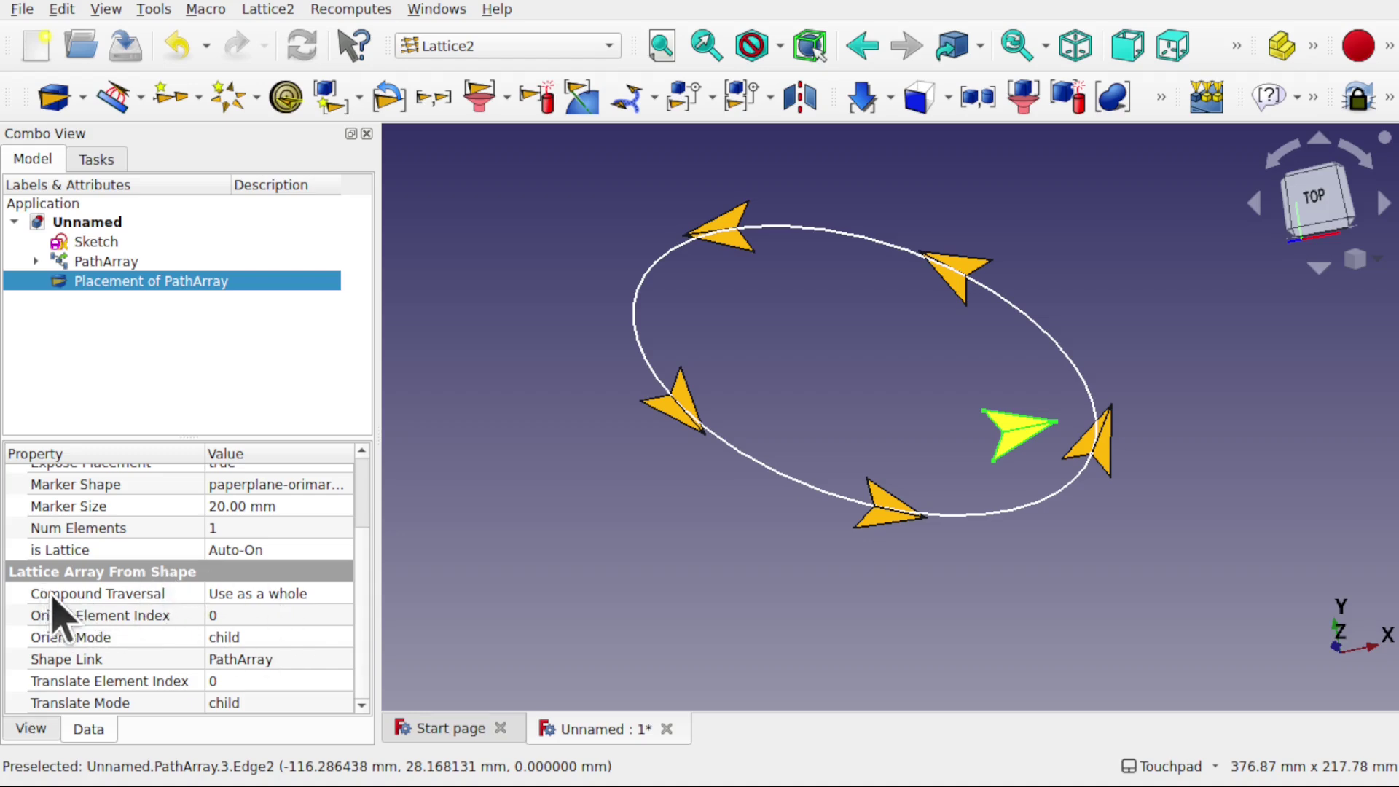
{"action": "left_click", "coordinate": [319, 595]}
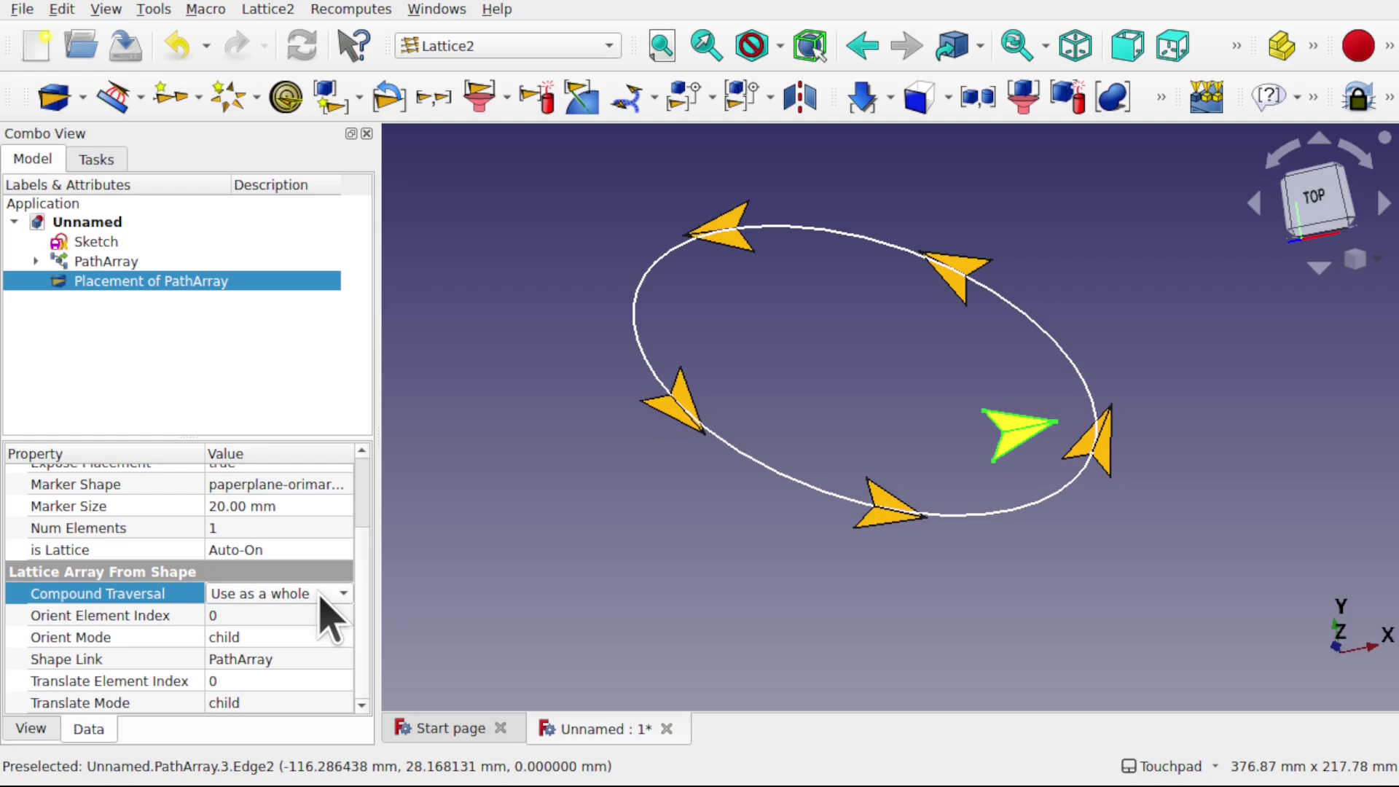
{"action": "left_click", "coordinate": [329, 616]}
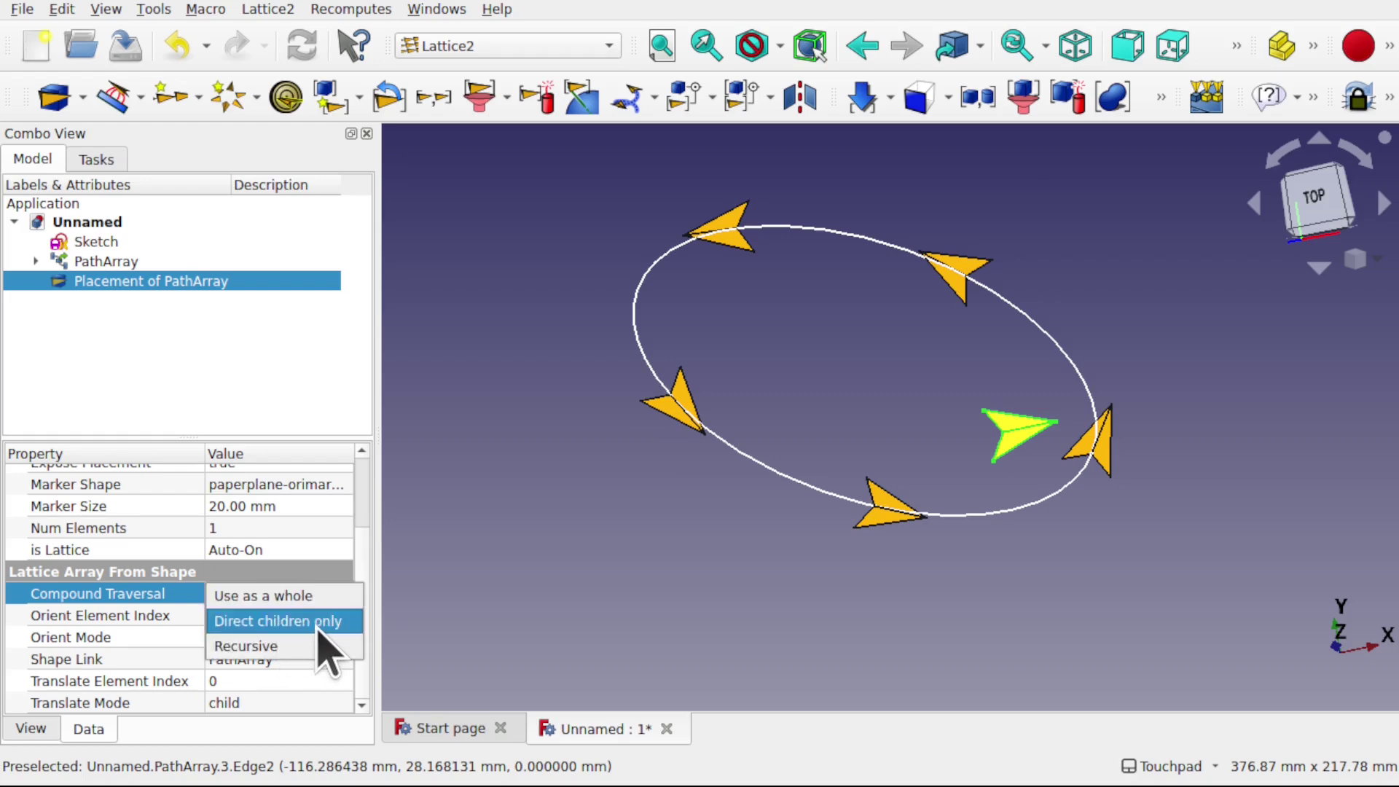
{"action": "left_click", "coordinate": [304, 621]}
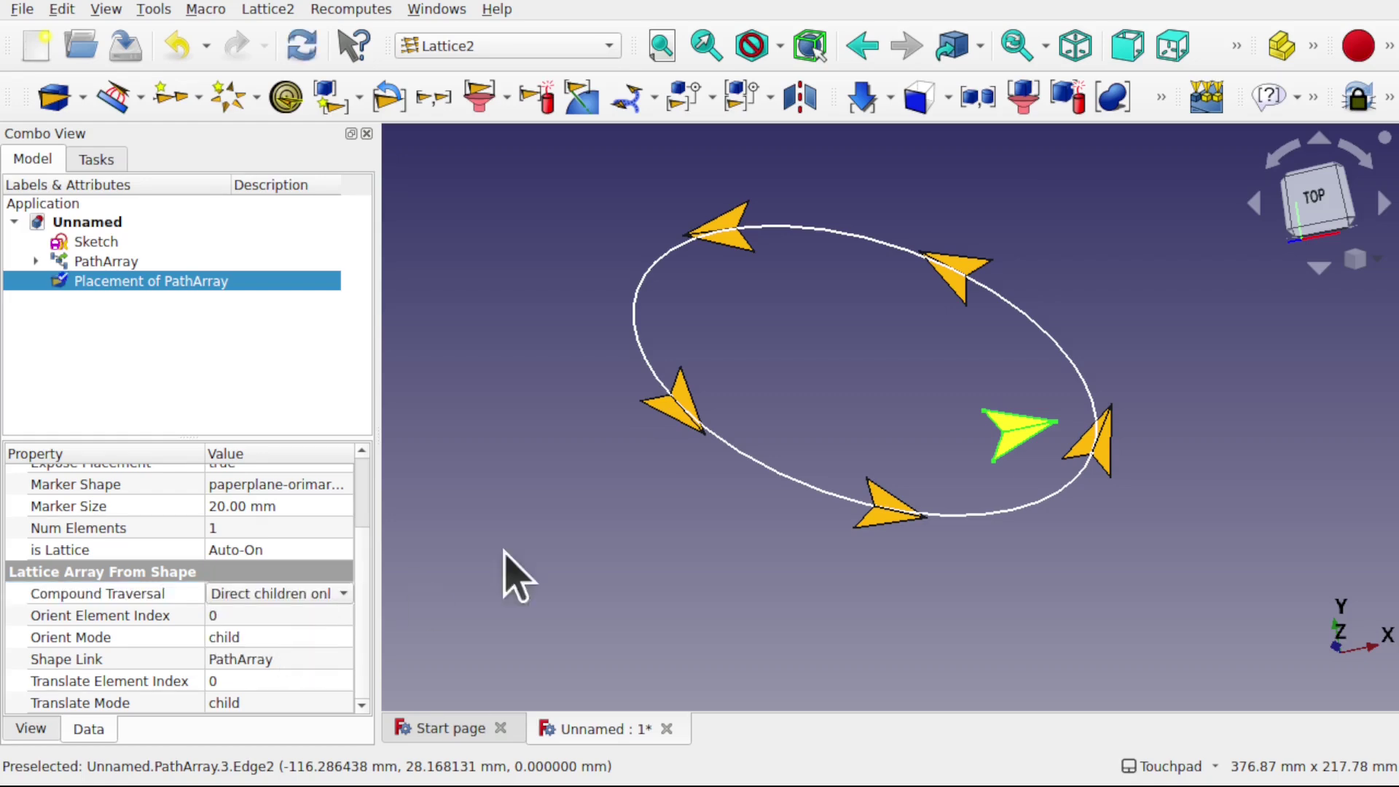
{"action": "key", "text": "ctrl+r"}
{"action": "left_click", "coordinate": [764, 547]}
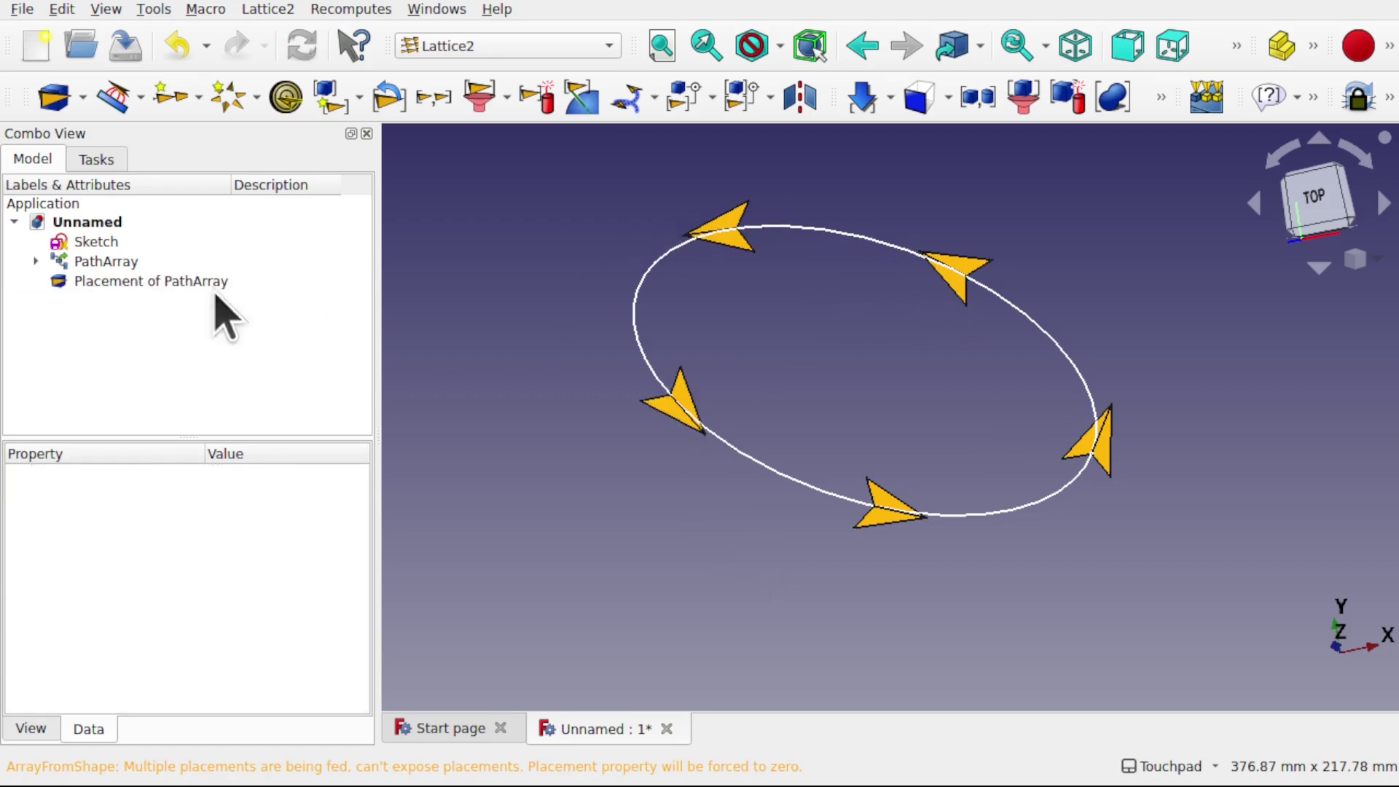
{"action": "left_click", "coordinate": [175, 284]}
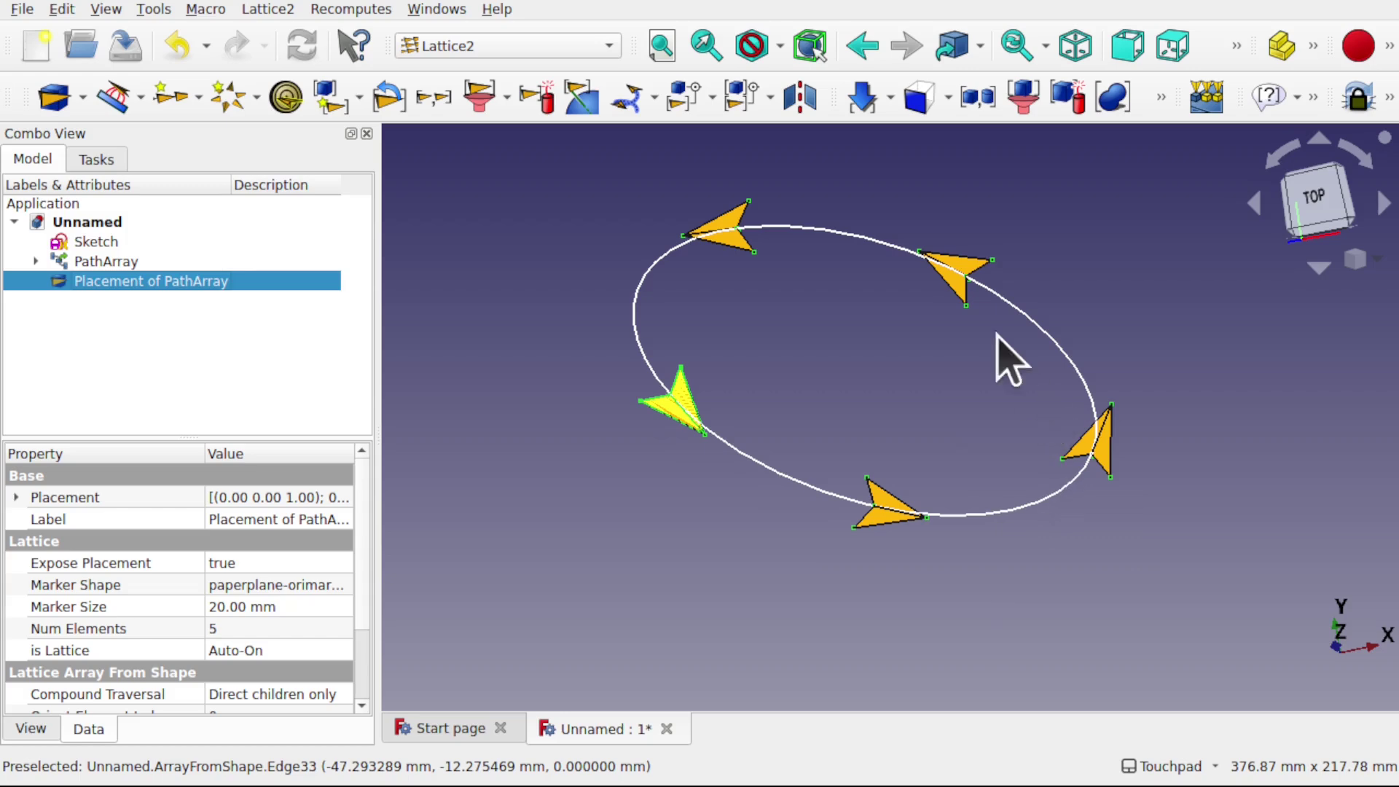
Expand PathArray and set its Custom child's Flip Z to true, then orbit to check.
{"action": "left_click", "coordinate": [36, 260]}
{"action": "left_click", "coordinate": [121, 282]}
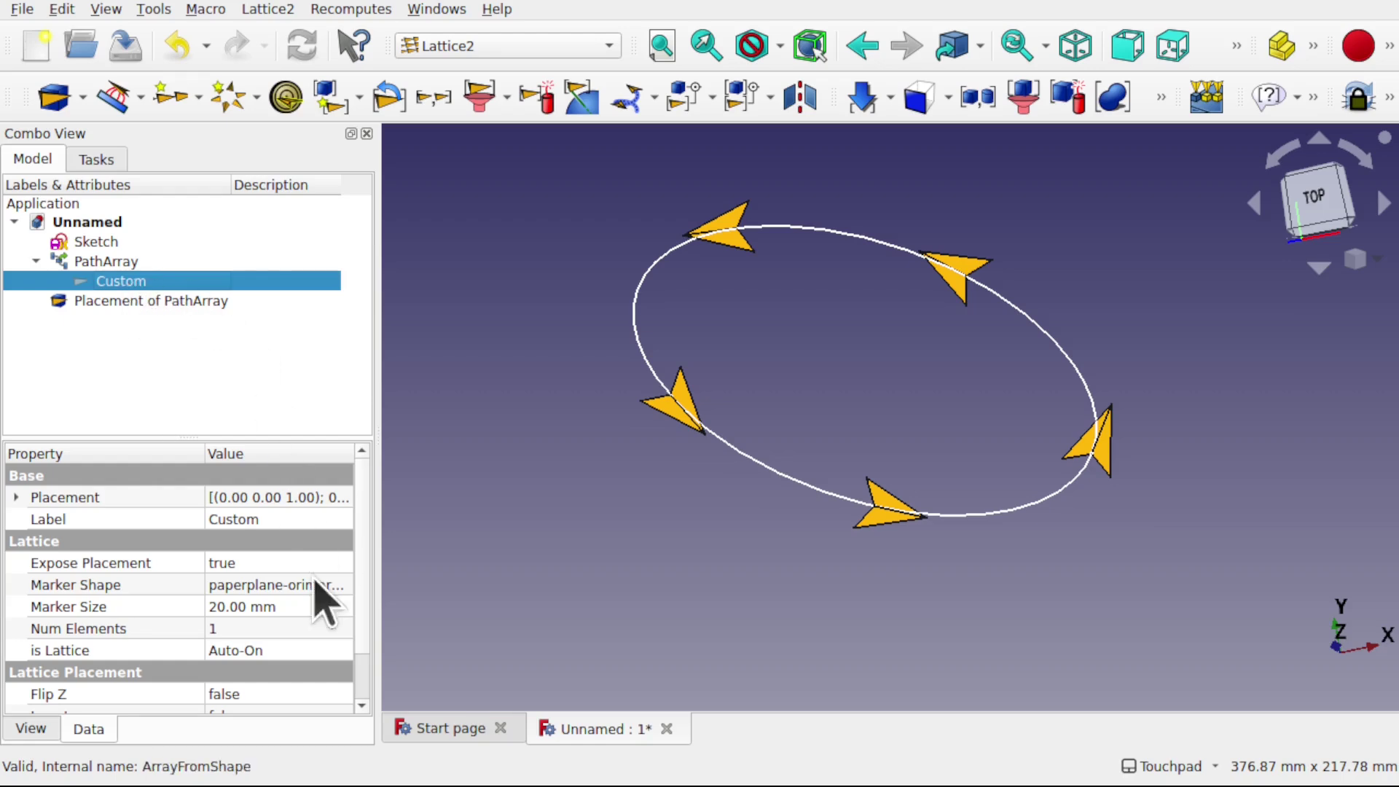
{"action": "scroll", "coordinate": [370, 659], "scroll_direction": "down", "scroll_amount": 3}
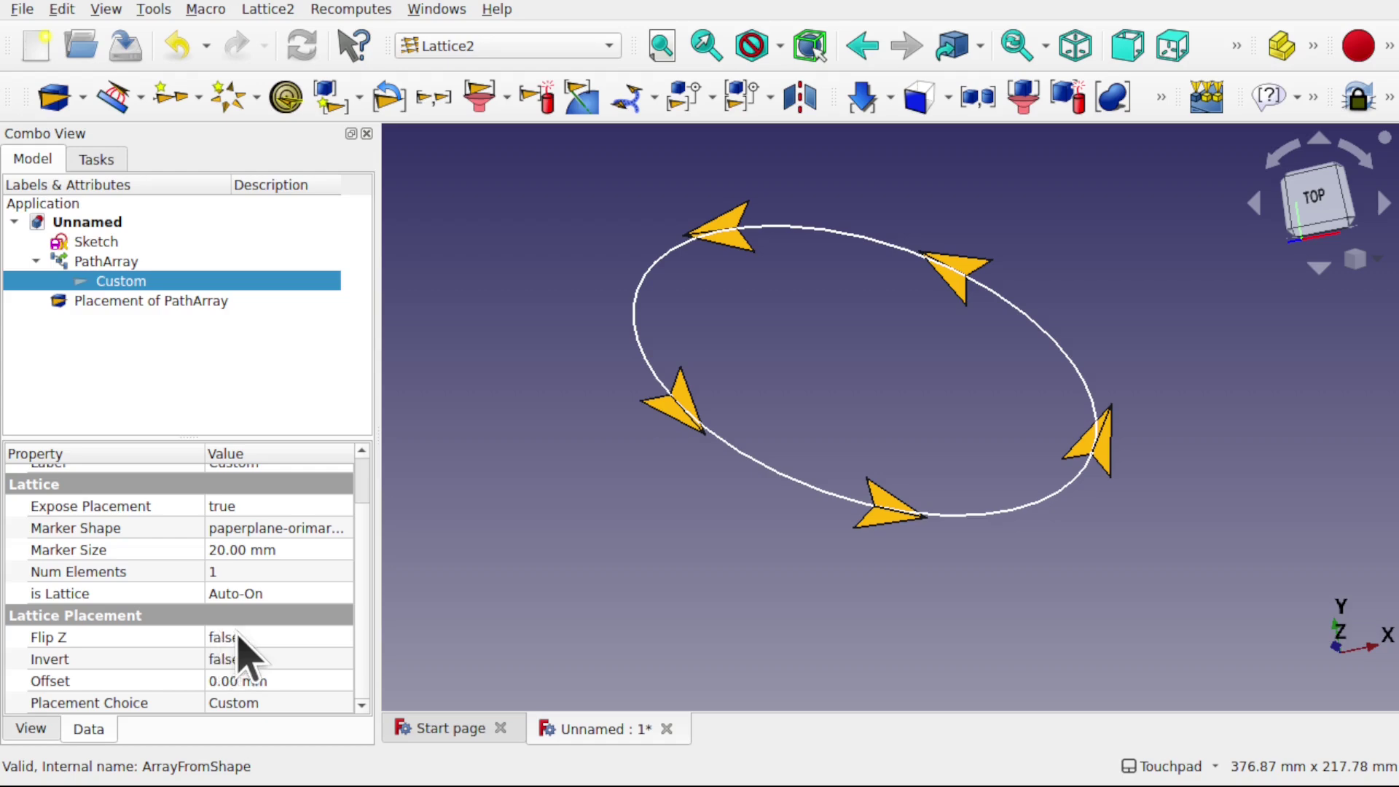
{"action": "left_click", "coordinate": [261, 640]}
{"action": "left_click", "coordinate": [274, 662]}
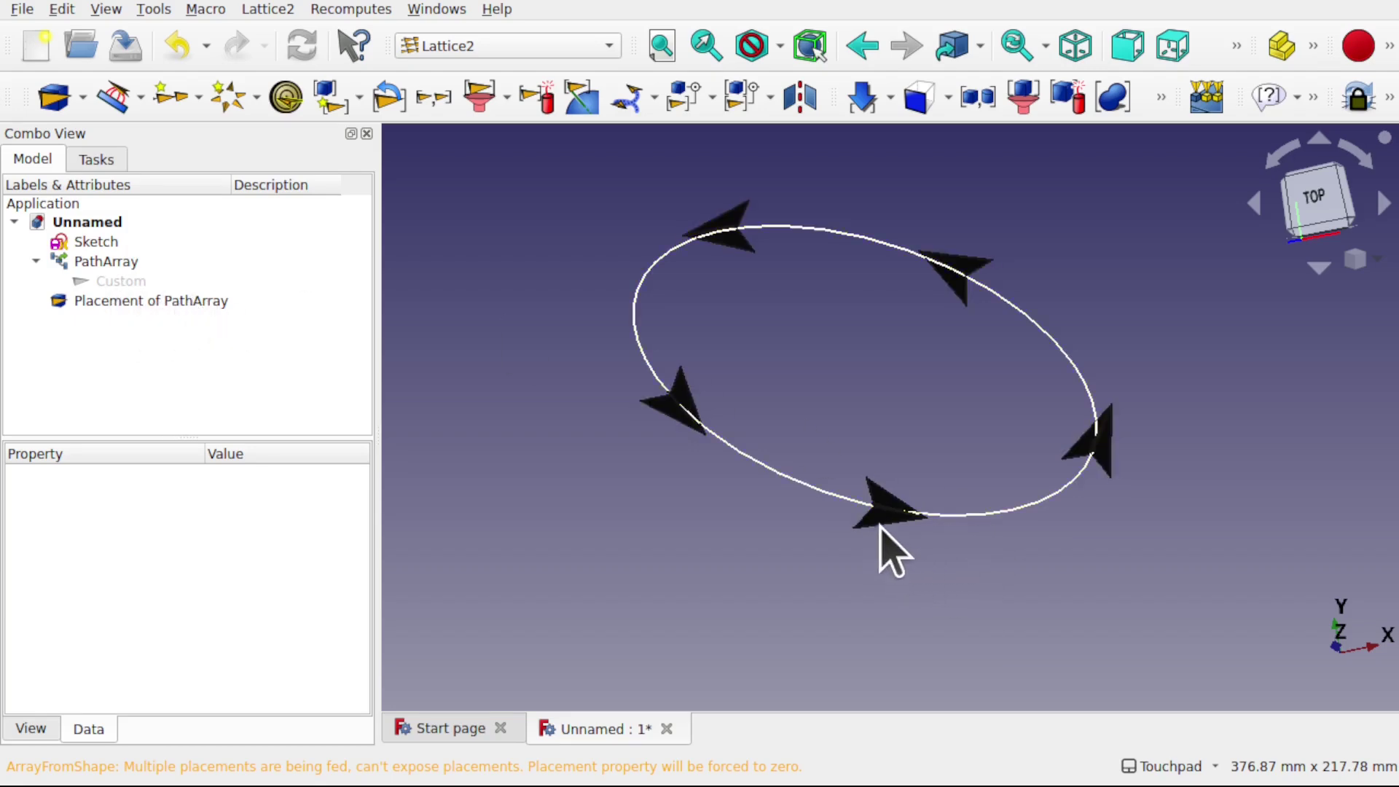
{"action": "left_click_drag", "start_coordinate": [911, 536], "coordinate": [936, 490], "text": "alt"}
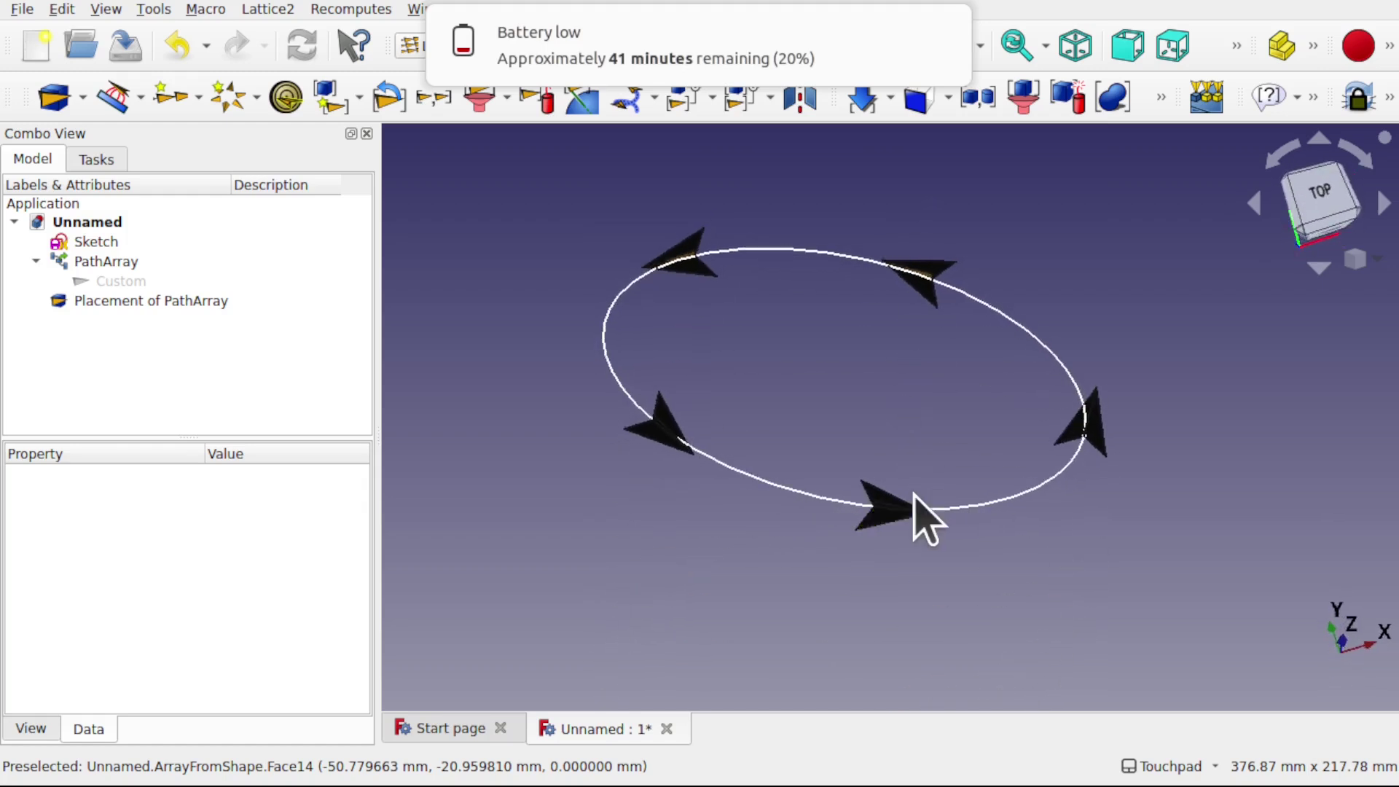
Reapply Flip Z true on Custom, deselect, and dismiss the low battery notice.
{"action": "left_click", "coordinate": [123, 281]}
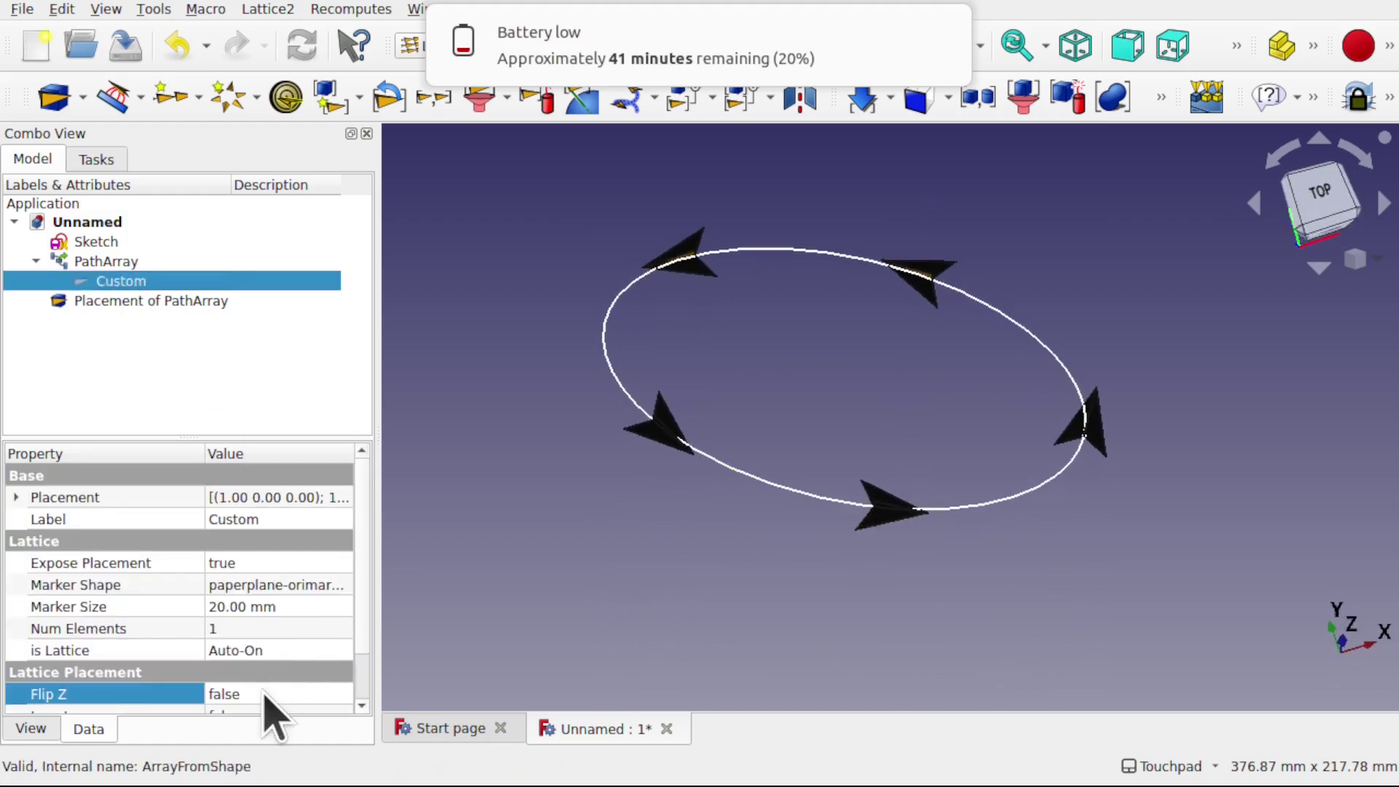
{"action": "left_click", "coordinate": [271, 695]}
{"action": "left_click", "coordinate": [271, 696]}
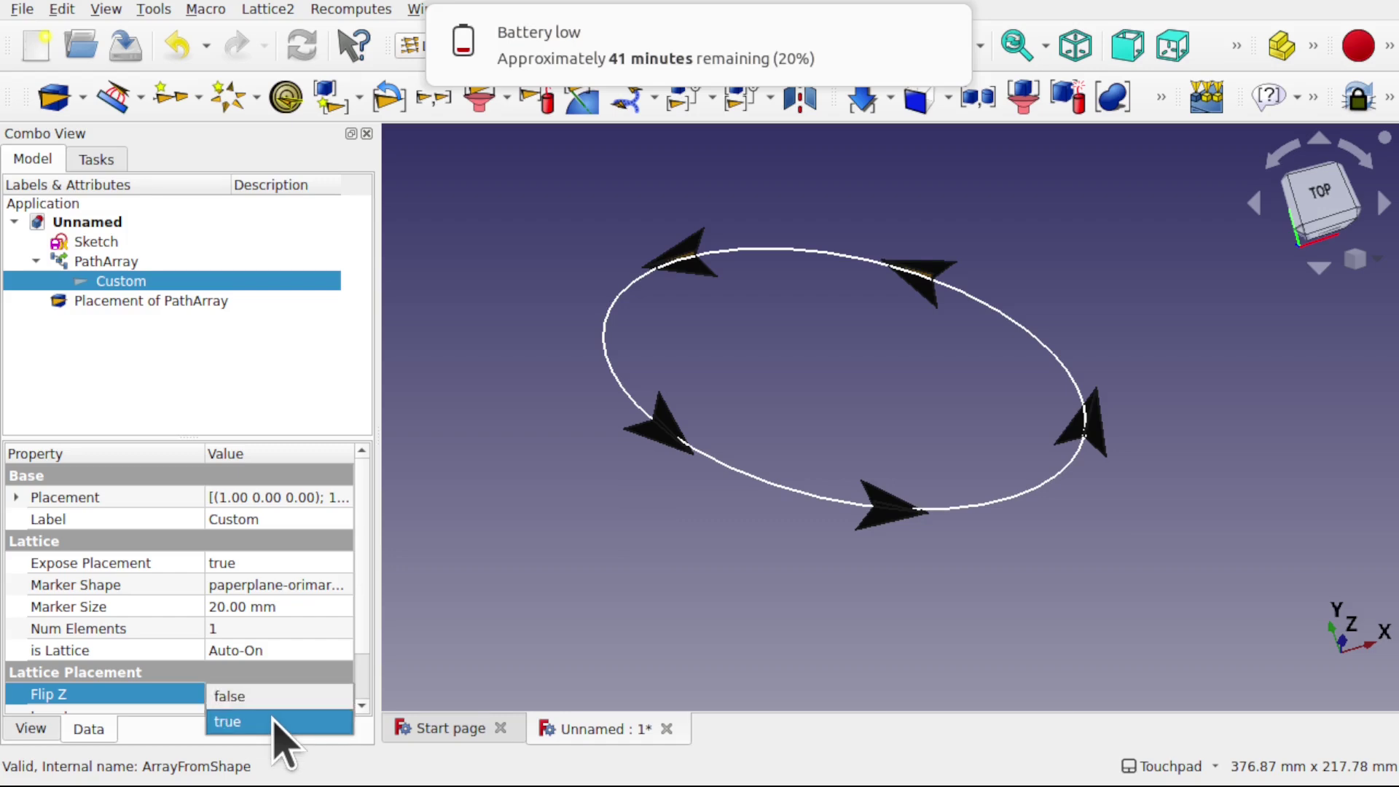
{"action": "left_click", "coordinate": [273, 719]}
{"action": "left_click", "coordinate": [720, 551]}
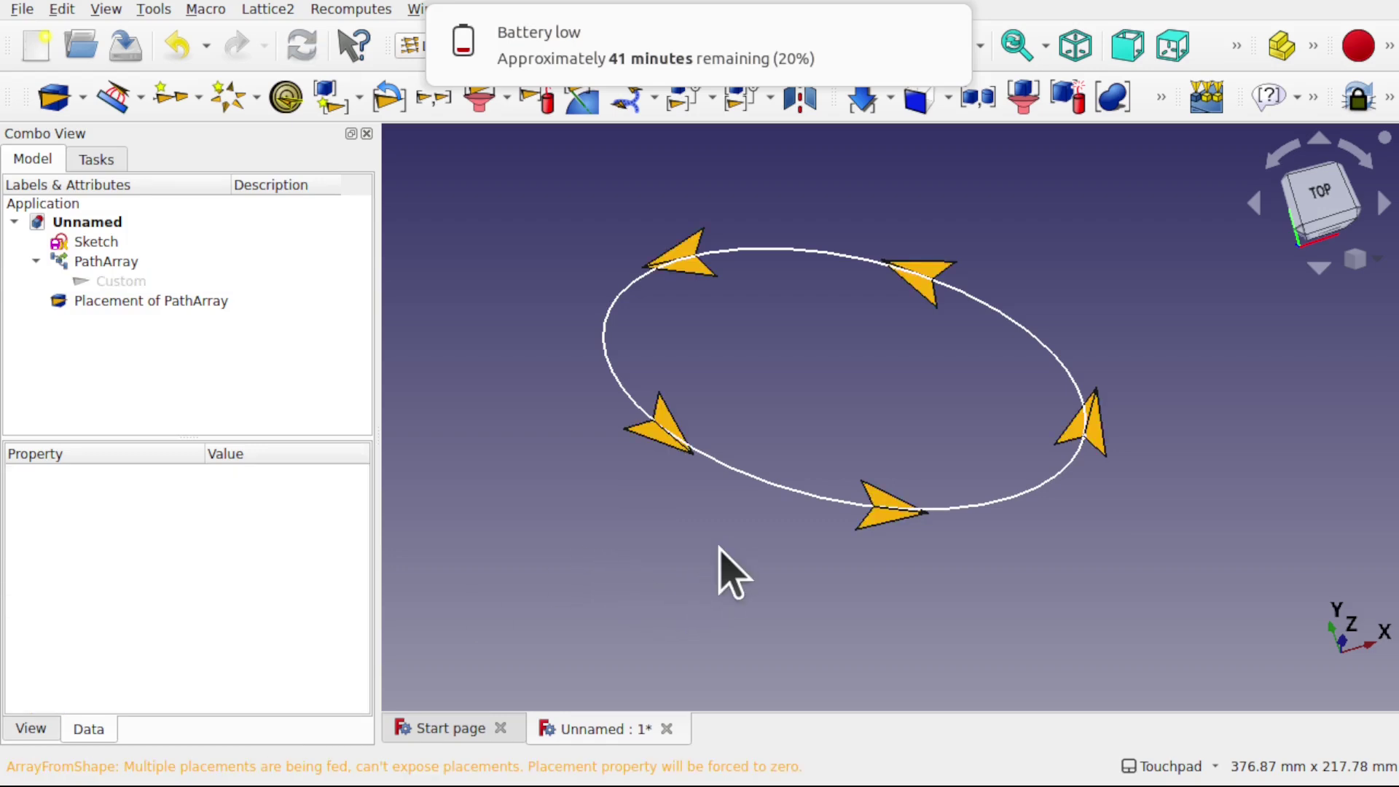
{"action": "left_click", "coordinate": [945, 30]}
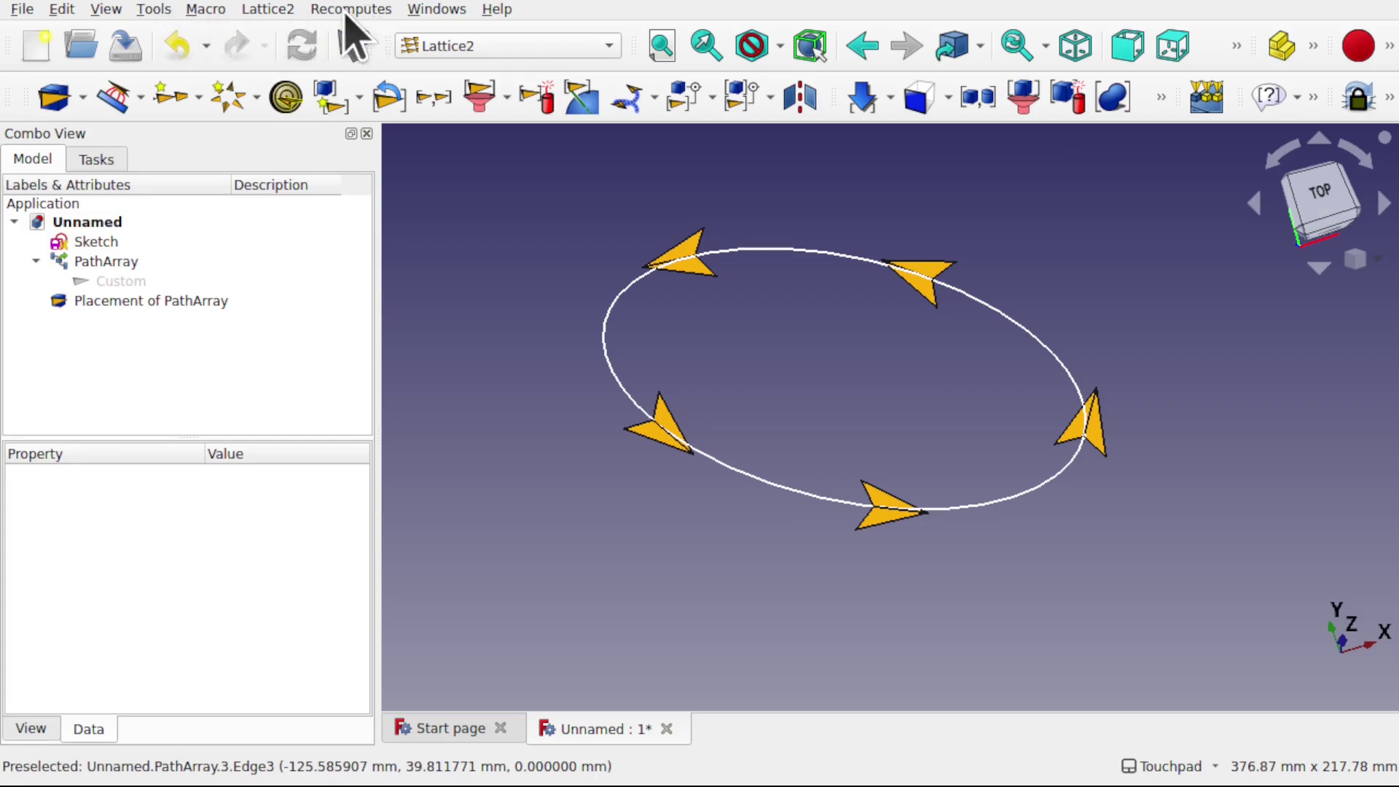
Create a Lattice2 ShapeString object named Strings and bring up its Strings property.
{"action": "left_click", "coordinate": [269, 9]}
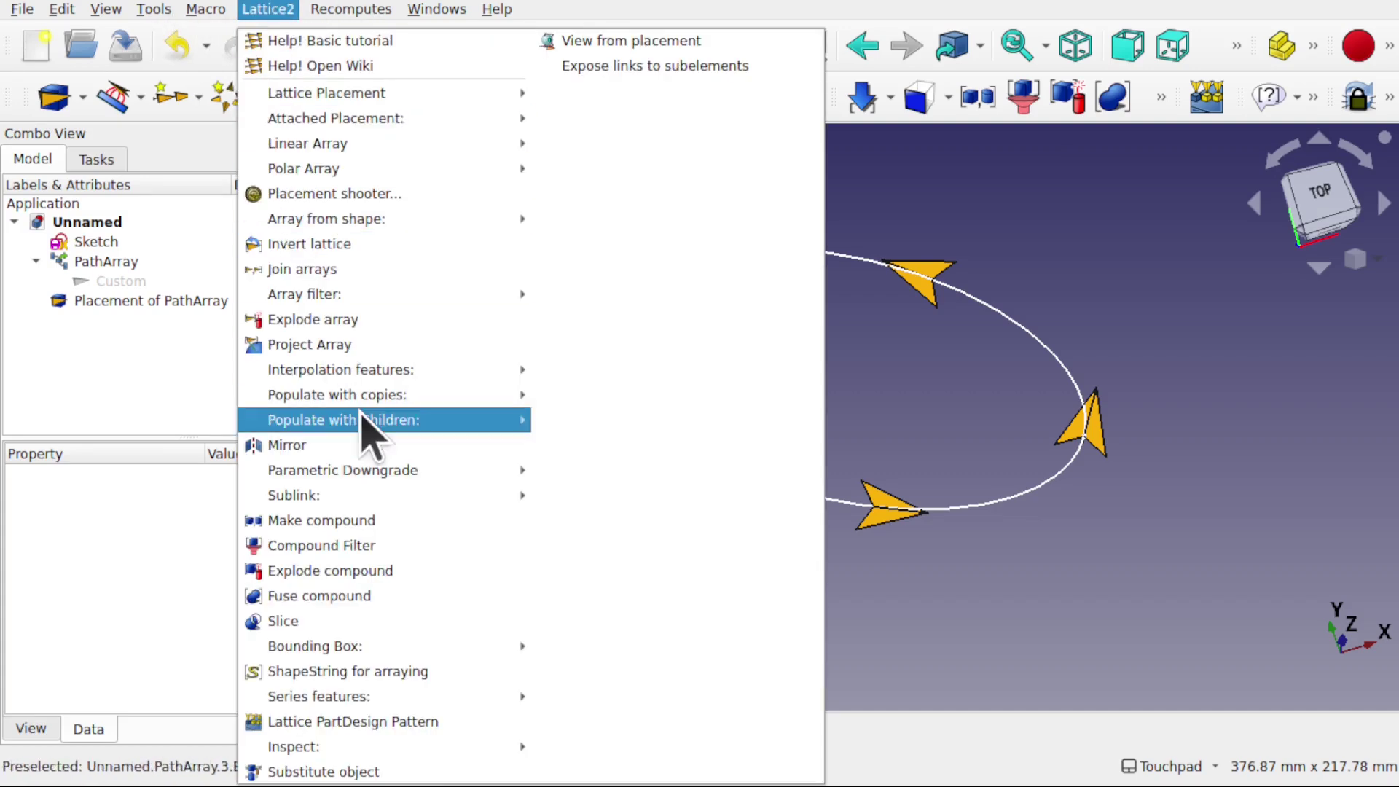
{"action": "left_click", "coordinate": [410, 671]}
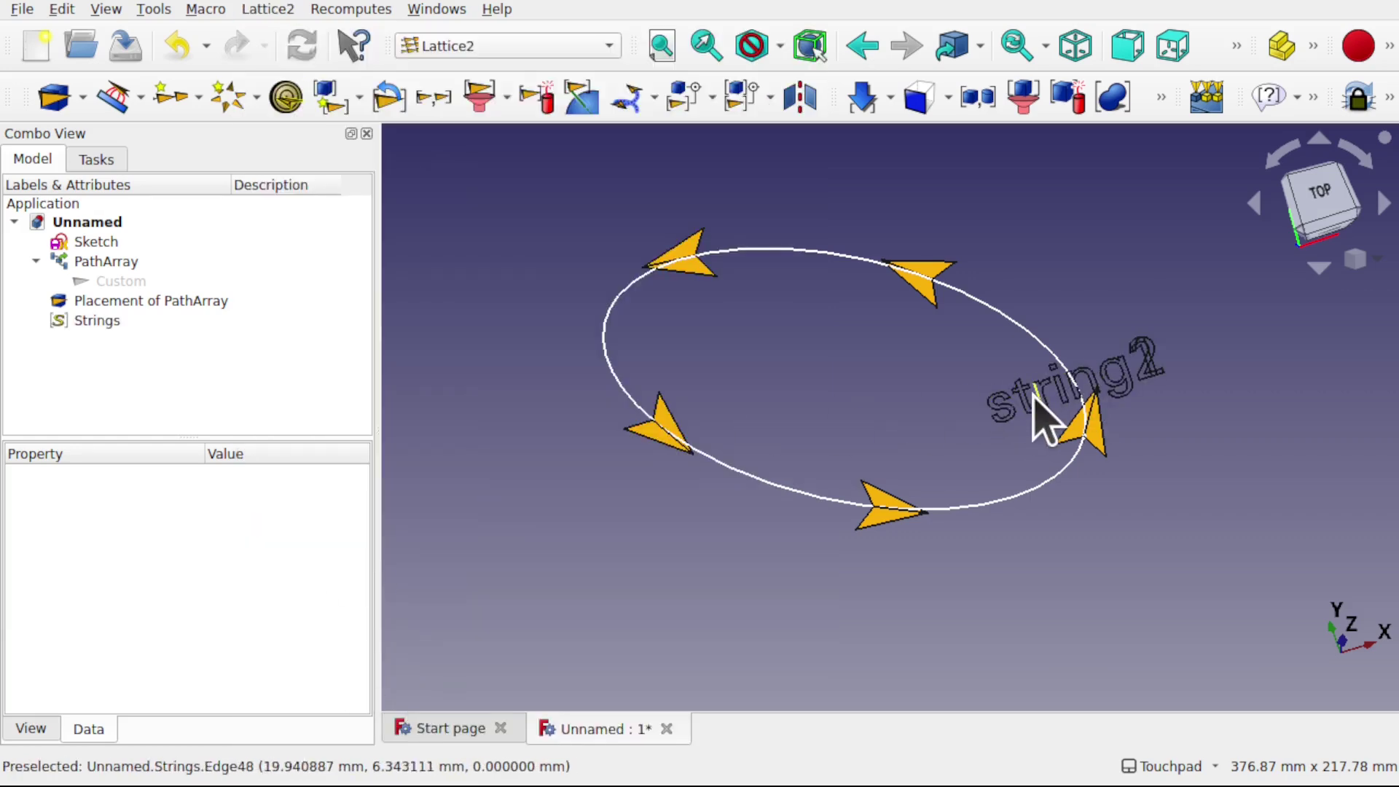
{"action": "left_click", "coordinate": [110, 321]}
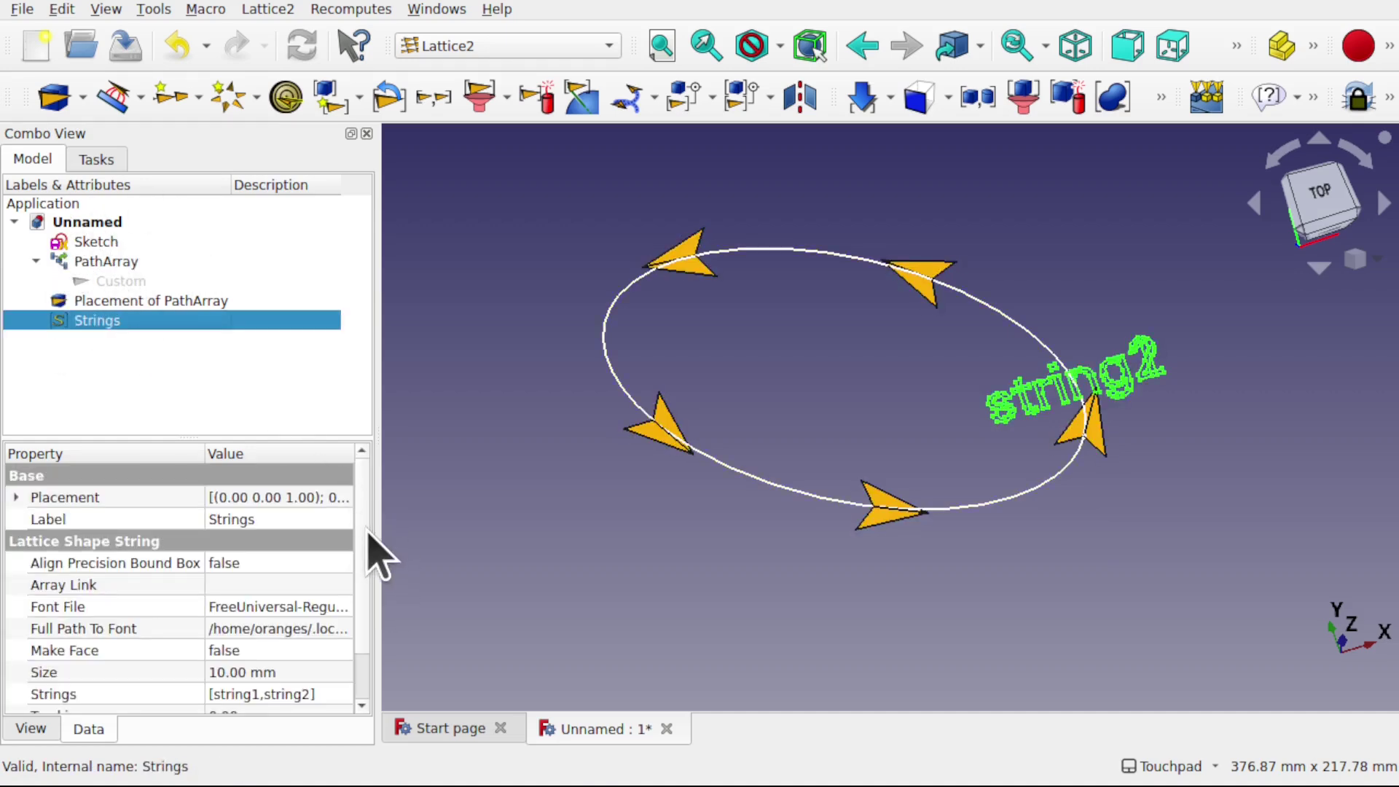
{"action": "scroll", "coordinate": [368, 568], "scroll_direction": "down", "scroll_amount": 2}
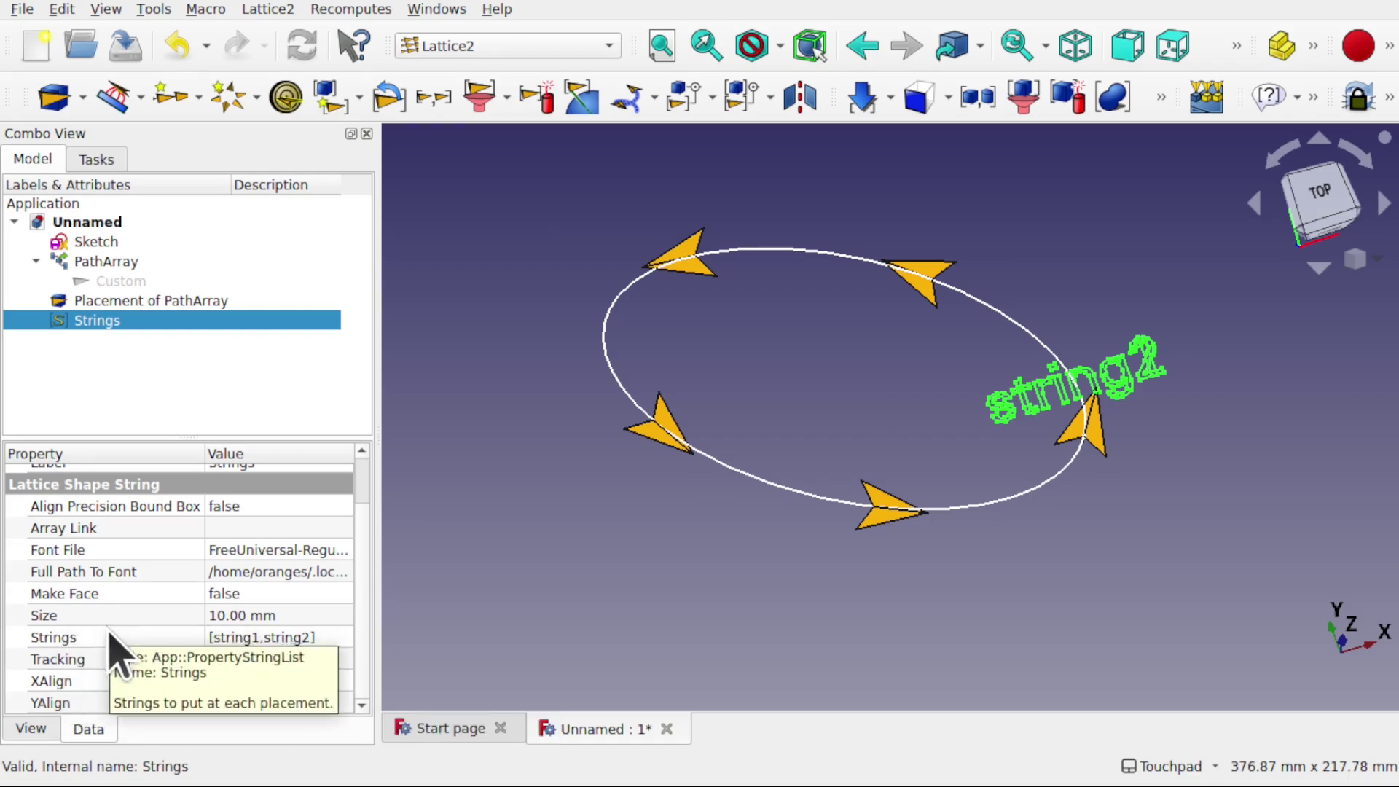
Replace string1 and string2 in the Strings list with the letters F, O, L, L, O, W, one per line.
{"action": "left_click", "coordinate": [345, 637]}
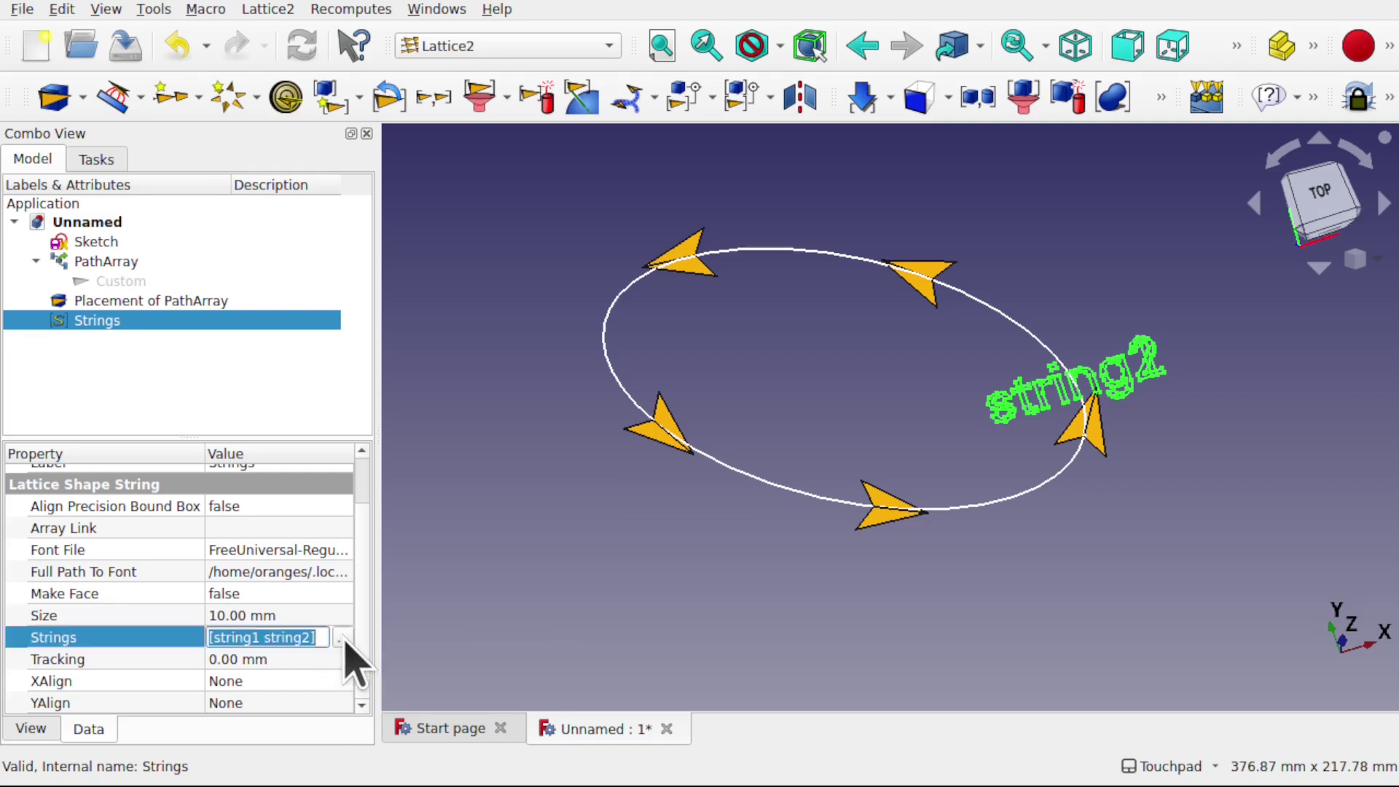
{"action": "left_click", "coordinate": [343, 637]}
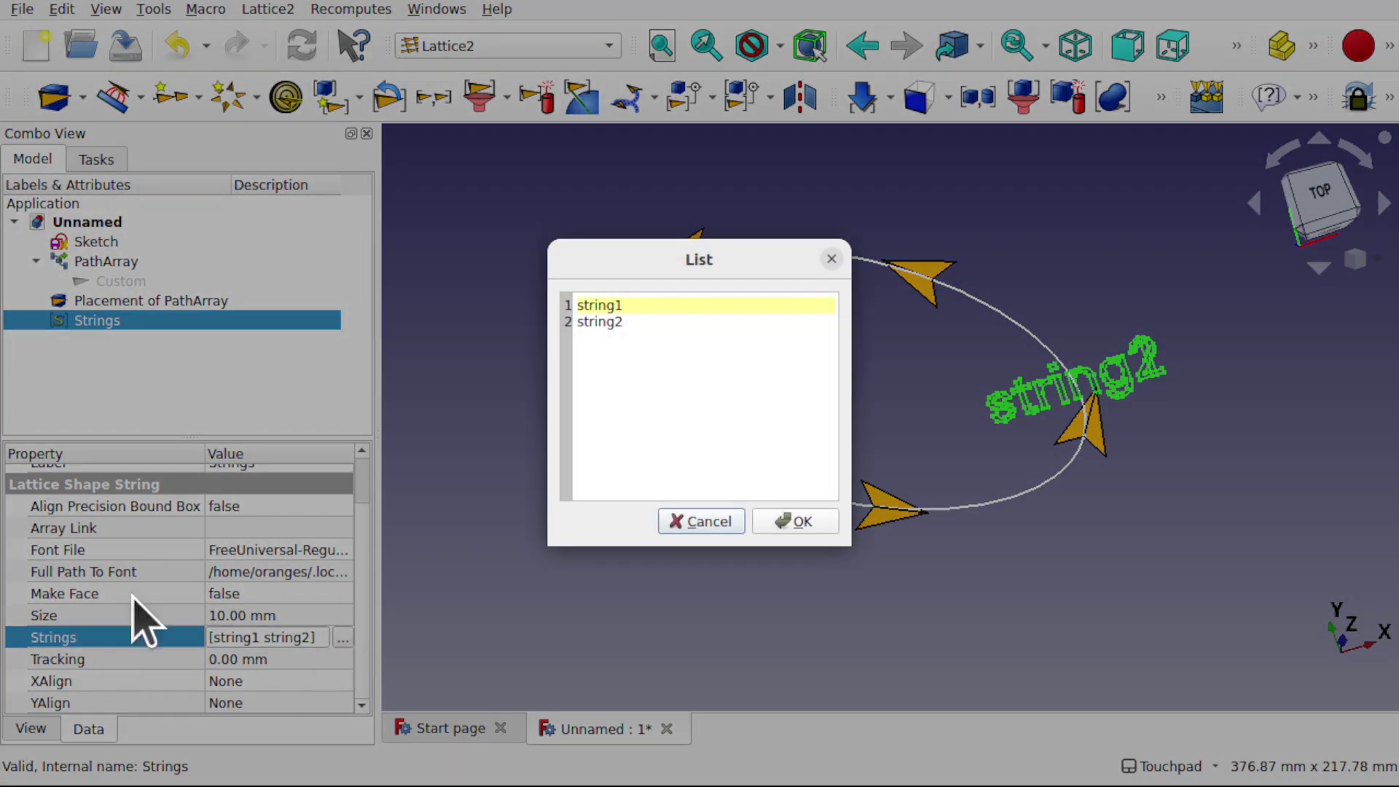
{"action": "left_click_drag", "start_coordinate": [644, 325], "coordinate": [563, 306]}
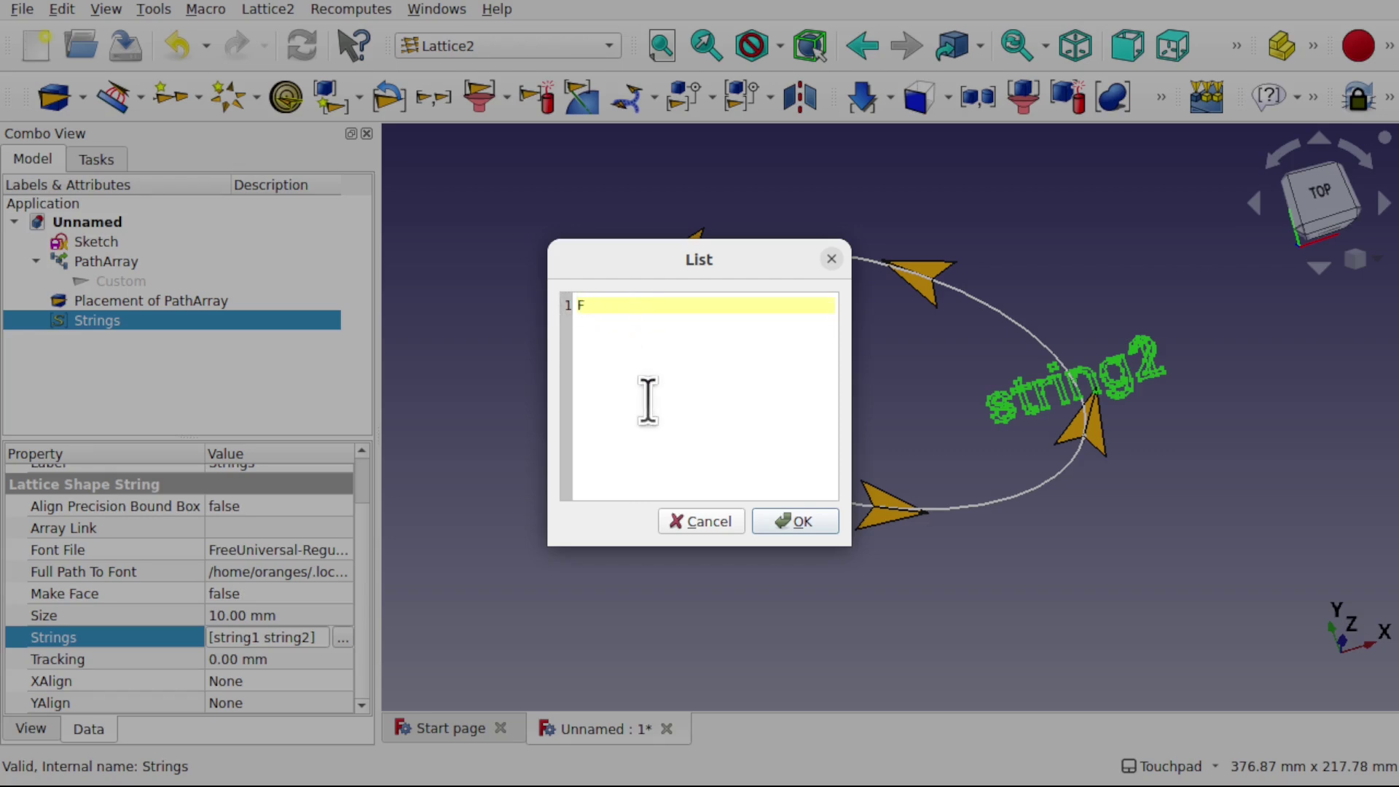
{"action": "type", "text": "F"}
{"action": "key", "text": "Return"}
{"action": "type", "text": "O"}
{"action": "key", "text": "Return"}
{"action": "type", "text": "L"}
{"action": "key", "text": "Return"}
{"action": "type", "text": "L"}
{"action": "key", "text": "Return"}
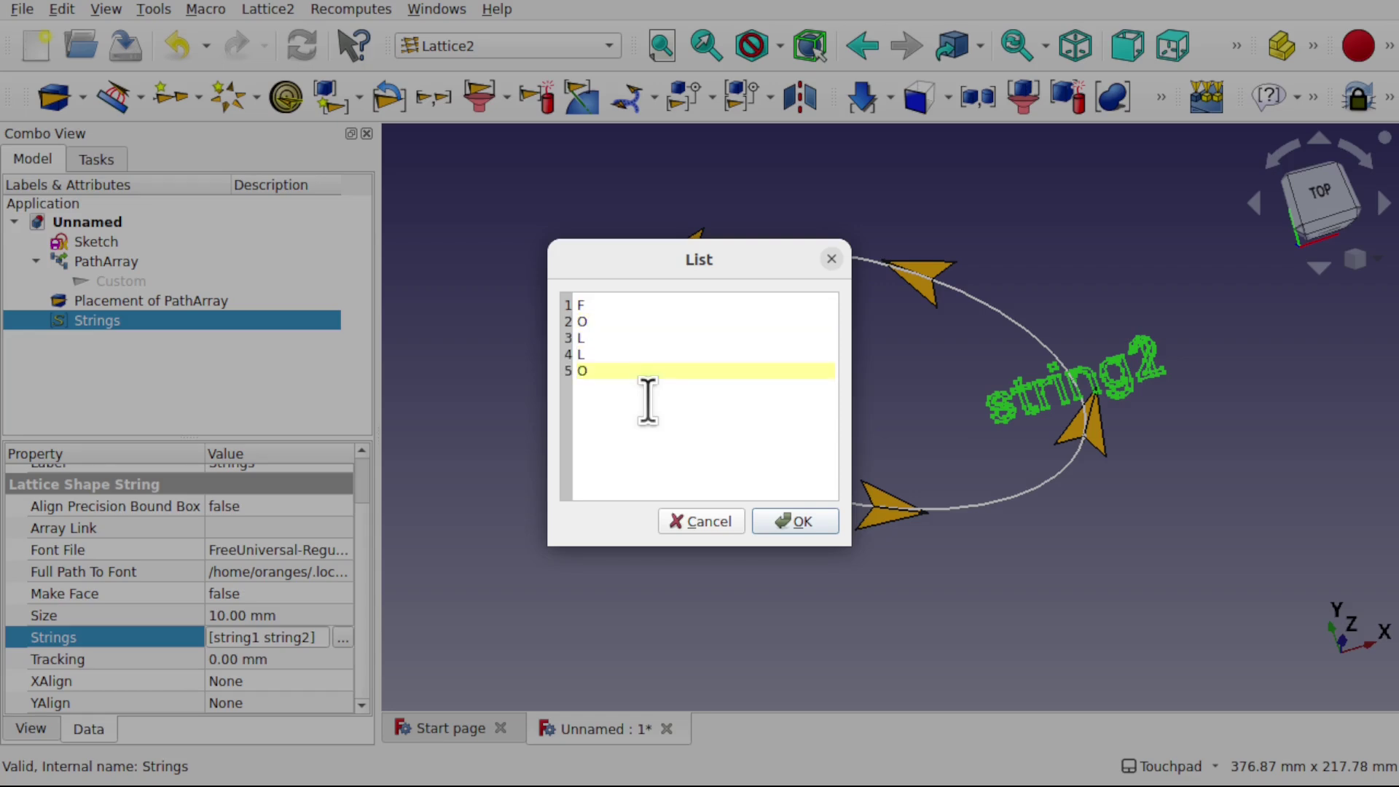
{"action": "type", "text": "O"}
{"action": "key", "text": "Return"}
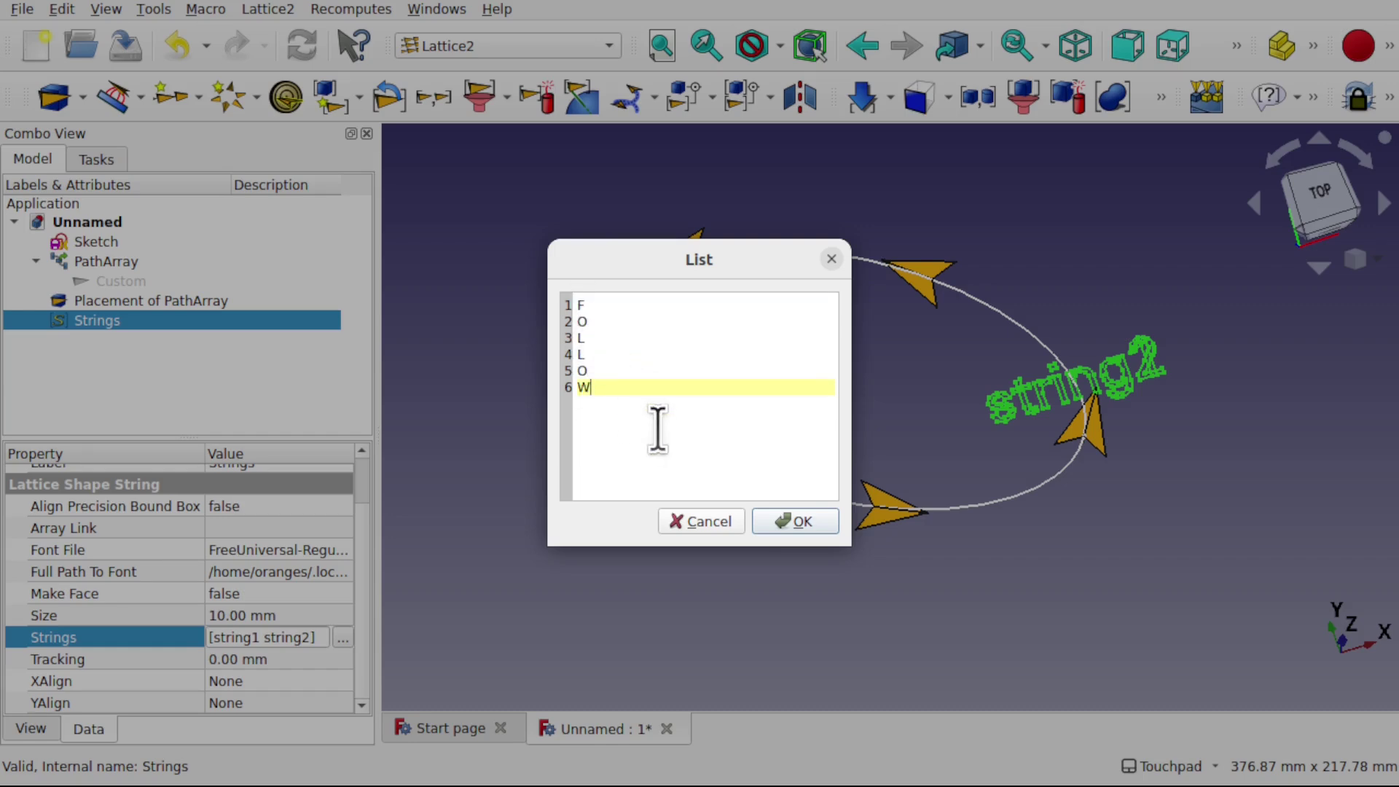
{"action": "type", "text": "W"}
{"action": "key", "text": "Return"}
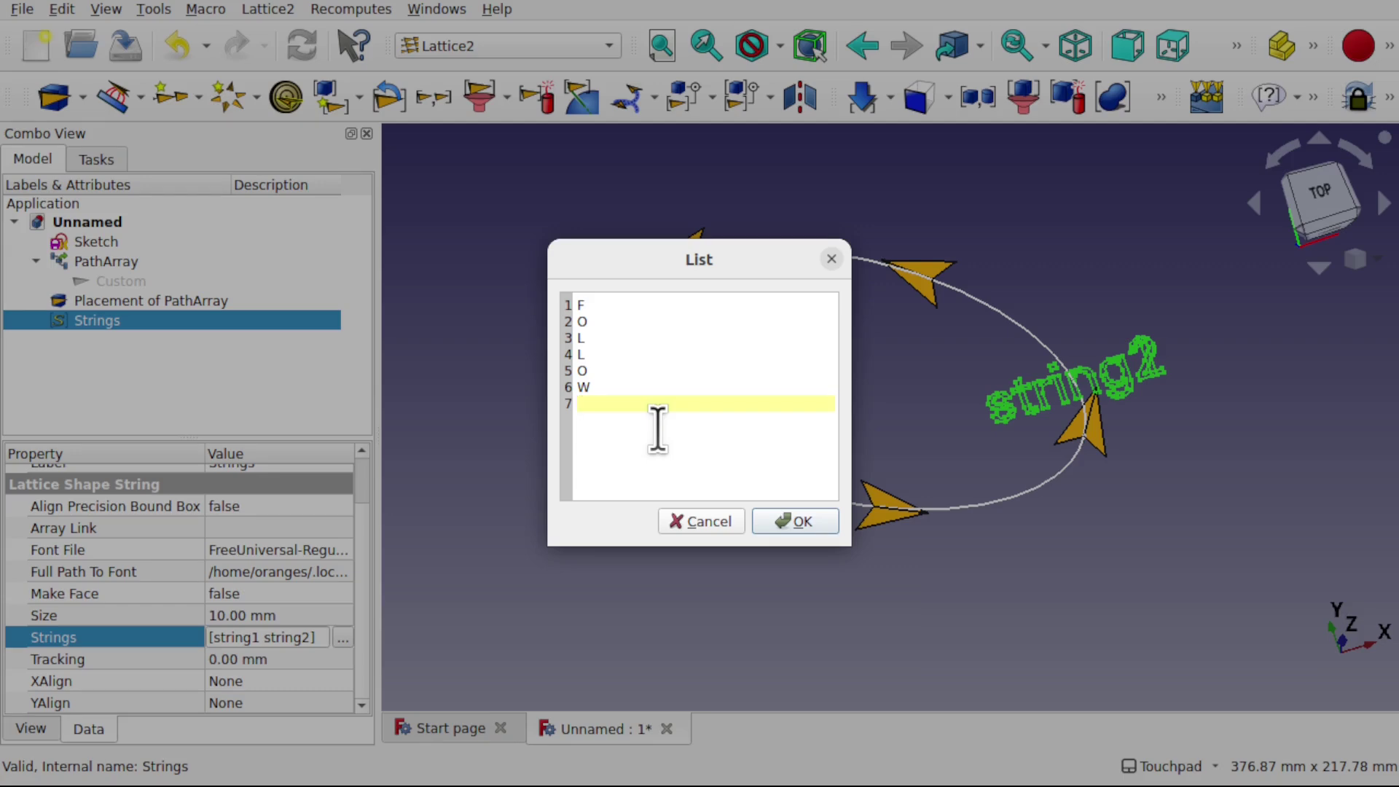
Add a blank gap entry and the letters of PATH one per line, then confirm the list.
{"action": "key", "text": "Return"}
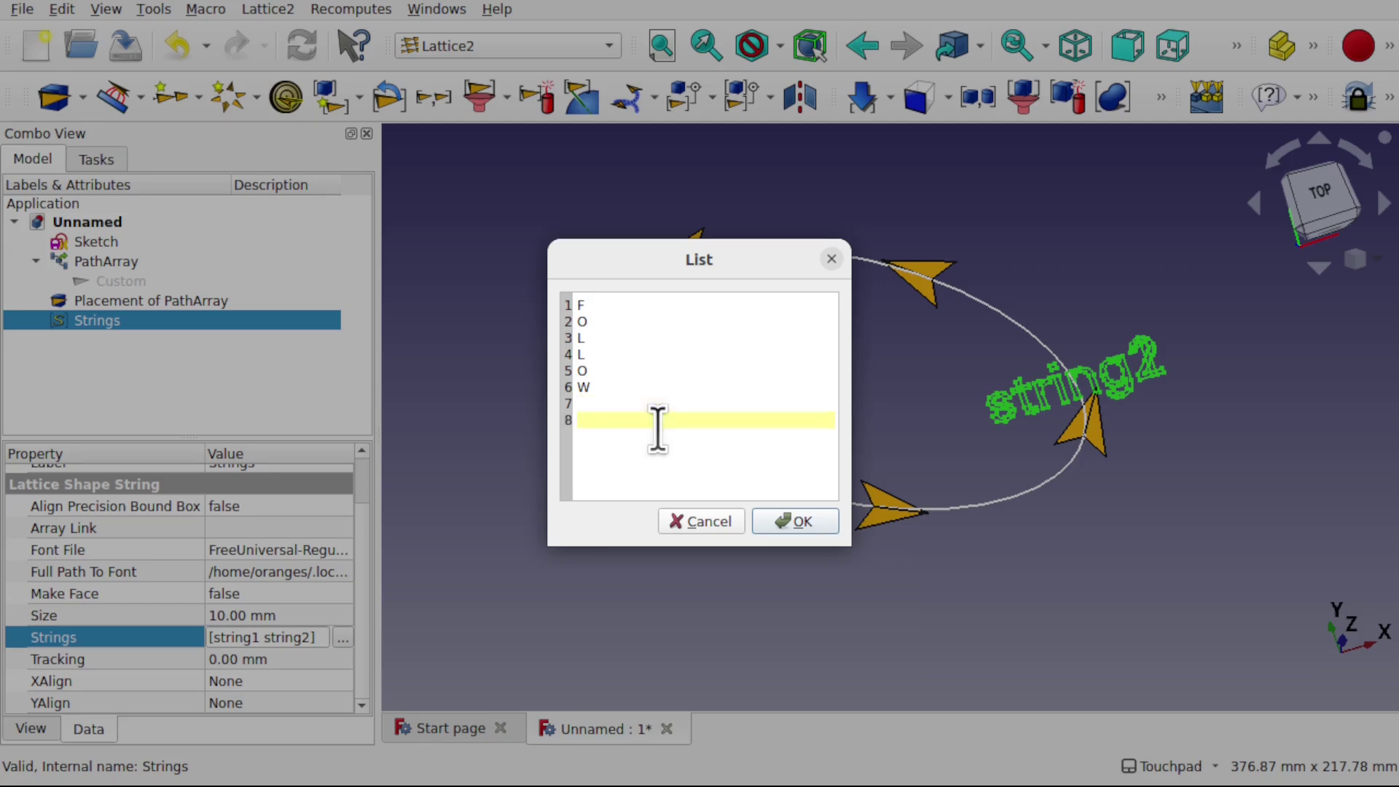
{"action": "type", "text": "P"}
{"action": "key", "text": "Return"}
{"action": "type", "text": "A"}
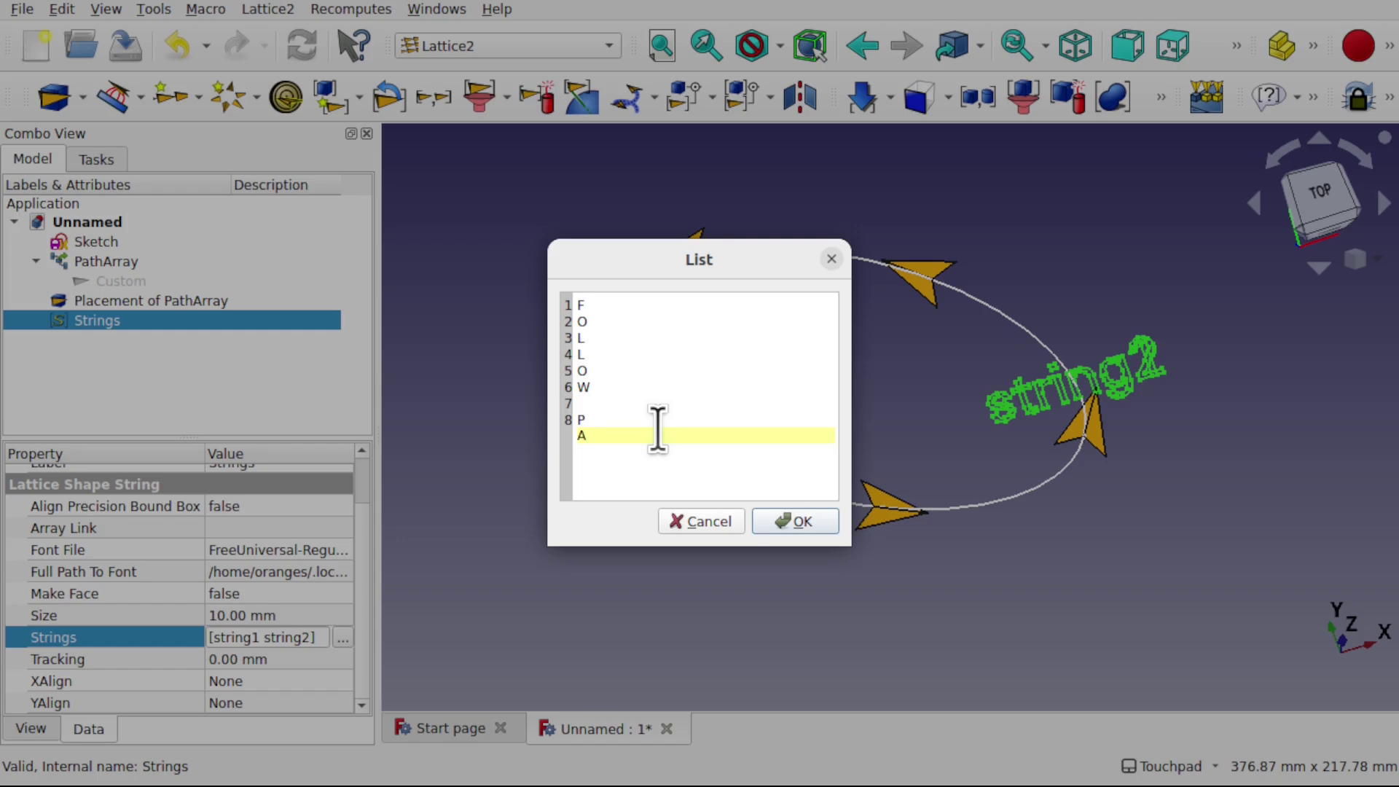
{"action": "key", "text": "Return"}
{"action": "type", "text": "T"}
{"action": "key", "text": "Return"}
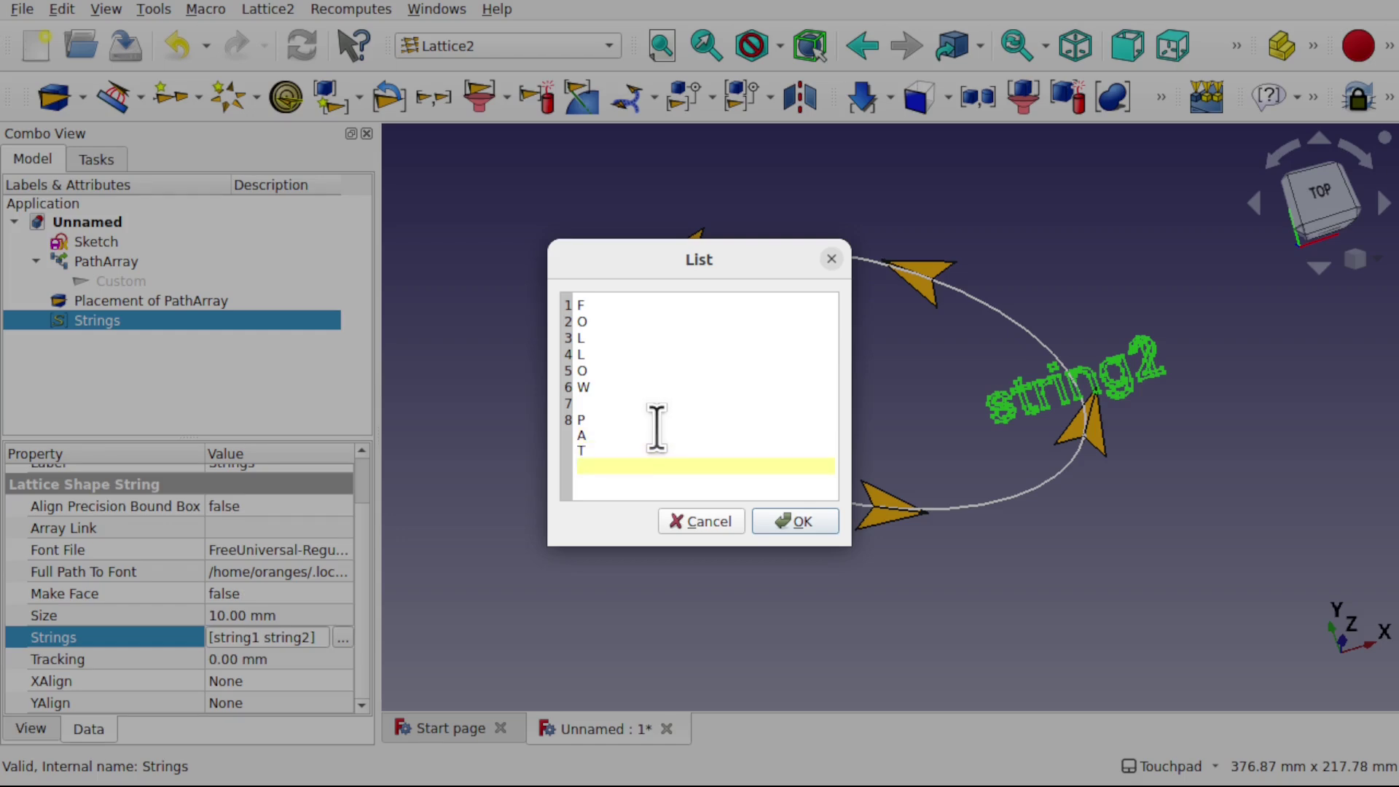
{"action": "left_click", "coordinate": [801, 522]}
{"action": "left_click", "coordinate": [885, 437]}
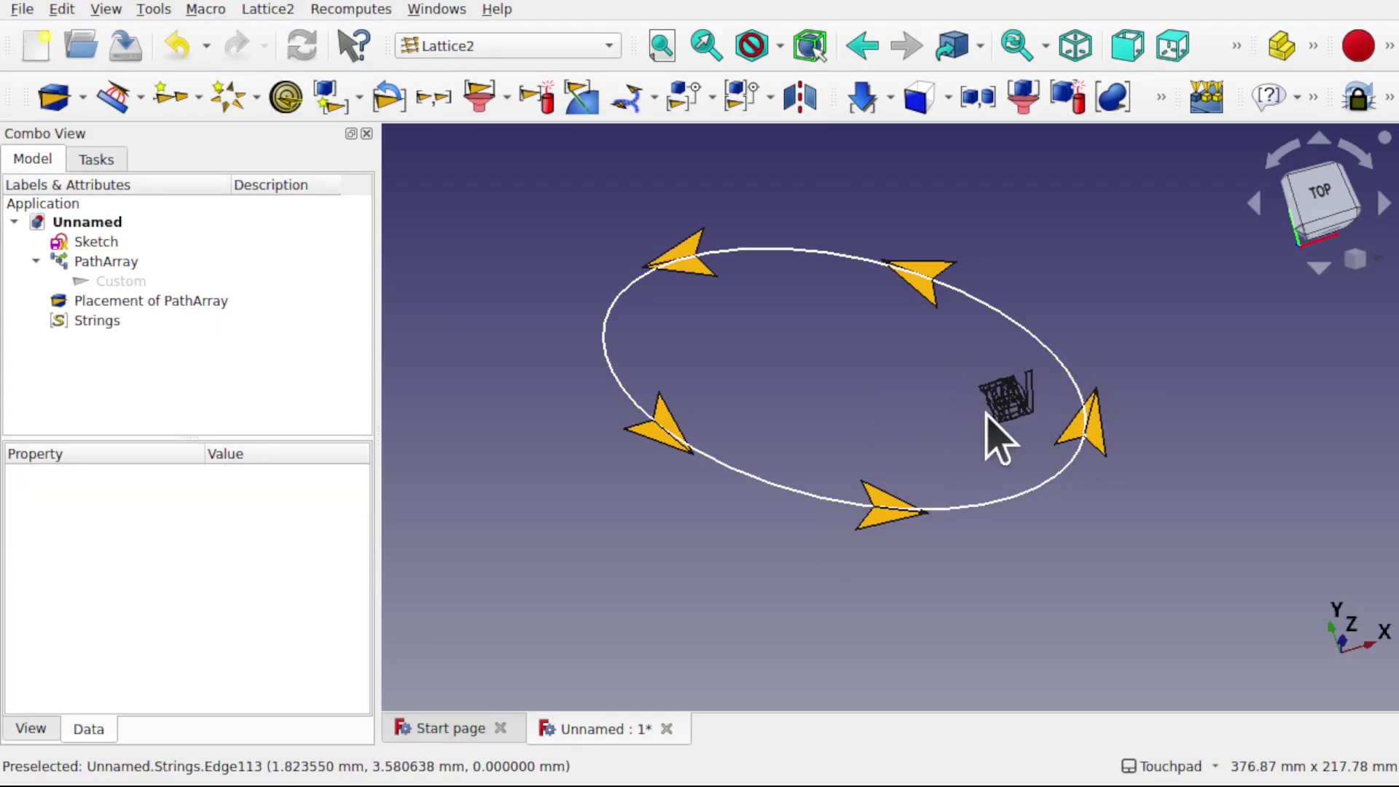
Select the Strings object together with the Placement of PathArray.
{"action": "left_click", "coordinate": [98, 321]}
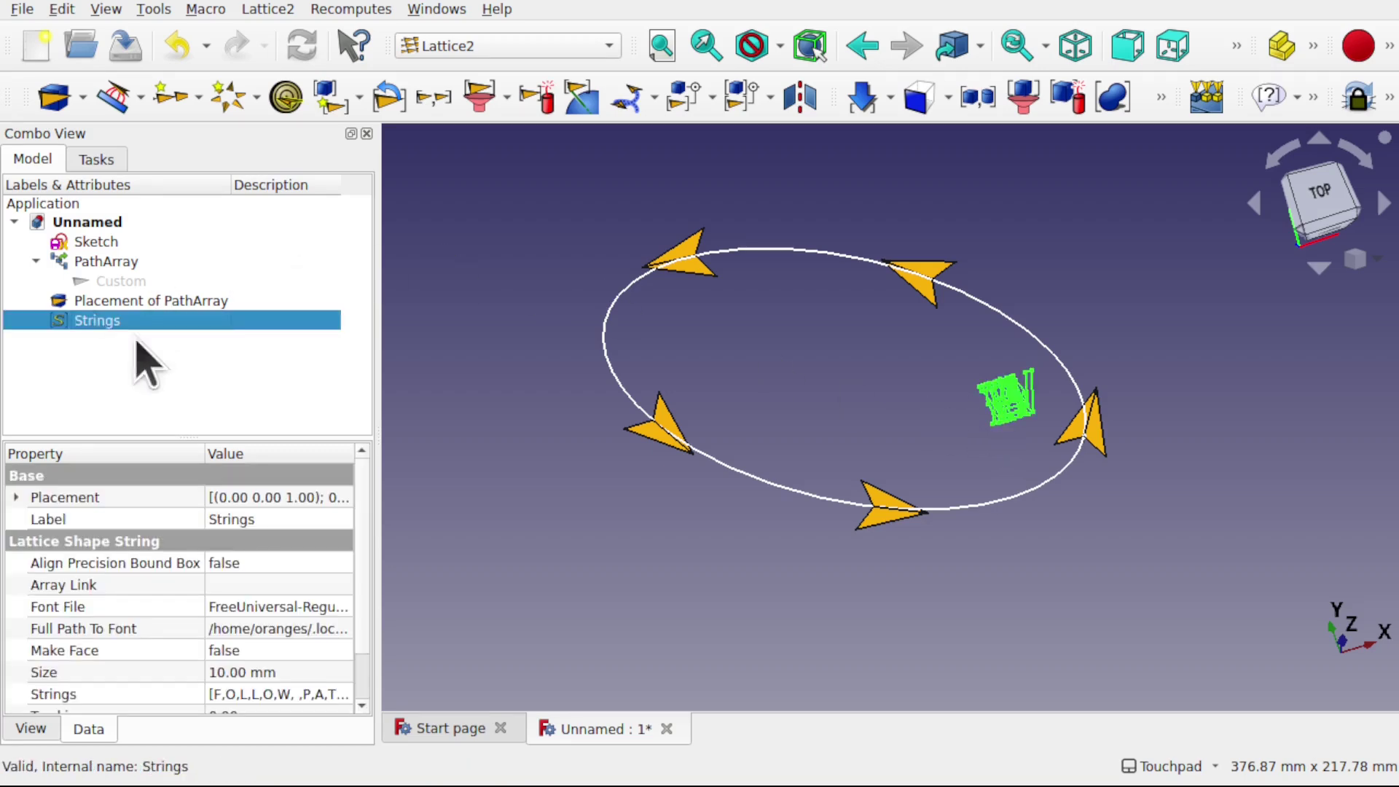
{"action": "left_click", "coordinate": [160, 301], "text": "ctrl"}
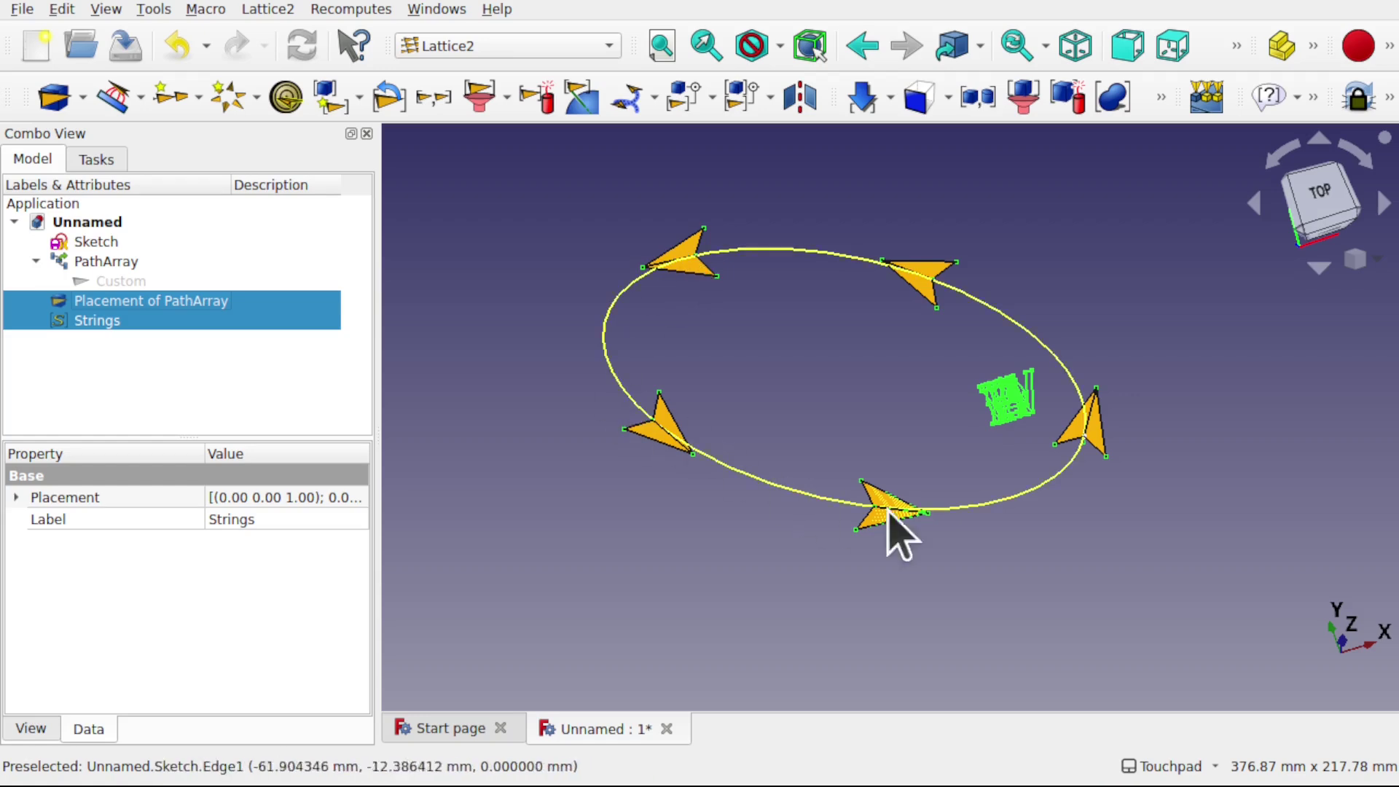
Populate the five PathArray placements with the Strings letters, accepting that extra letters are dropped.
{"action": "left_click", "coordinate": [284, 10]}
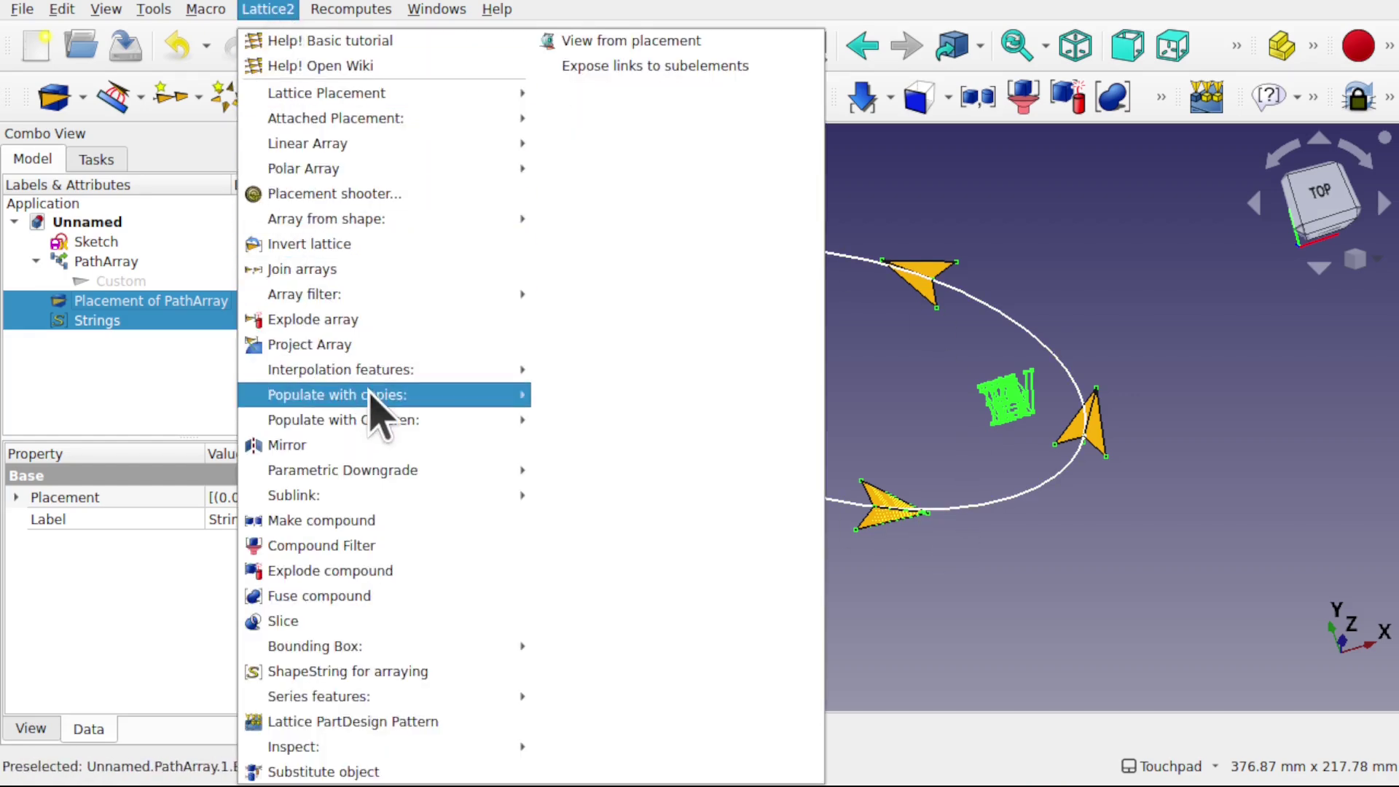
{"action": "mouse_move", "coordinate": [378, 421]}
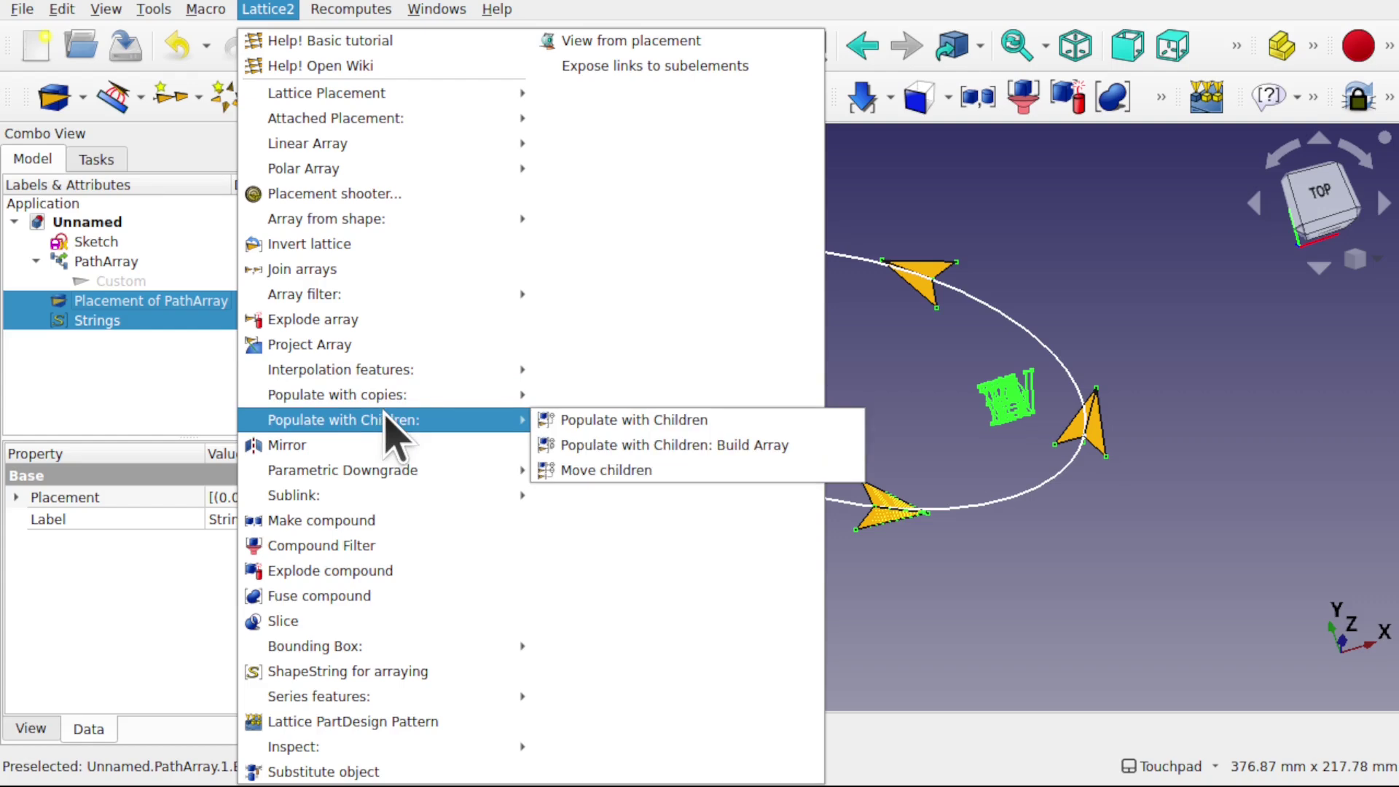
{"action": "left_click", "coordinate": [609, 421]}
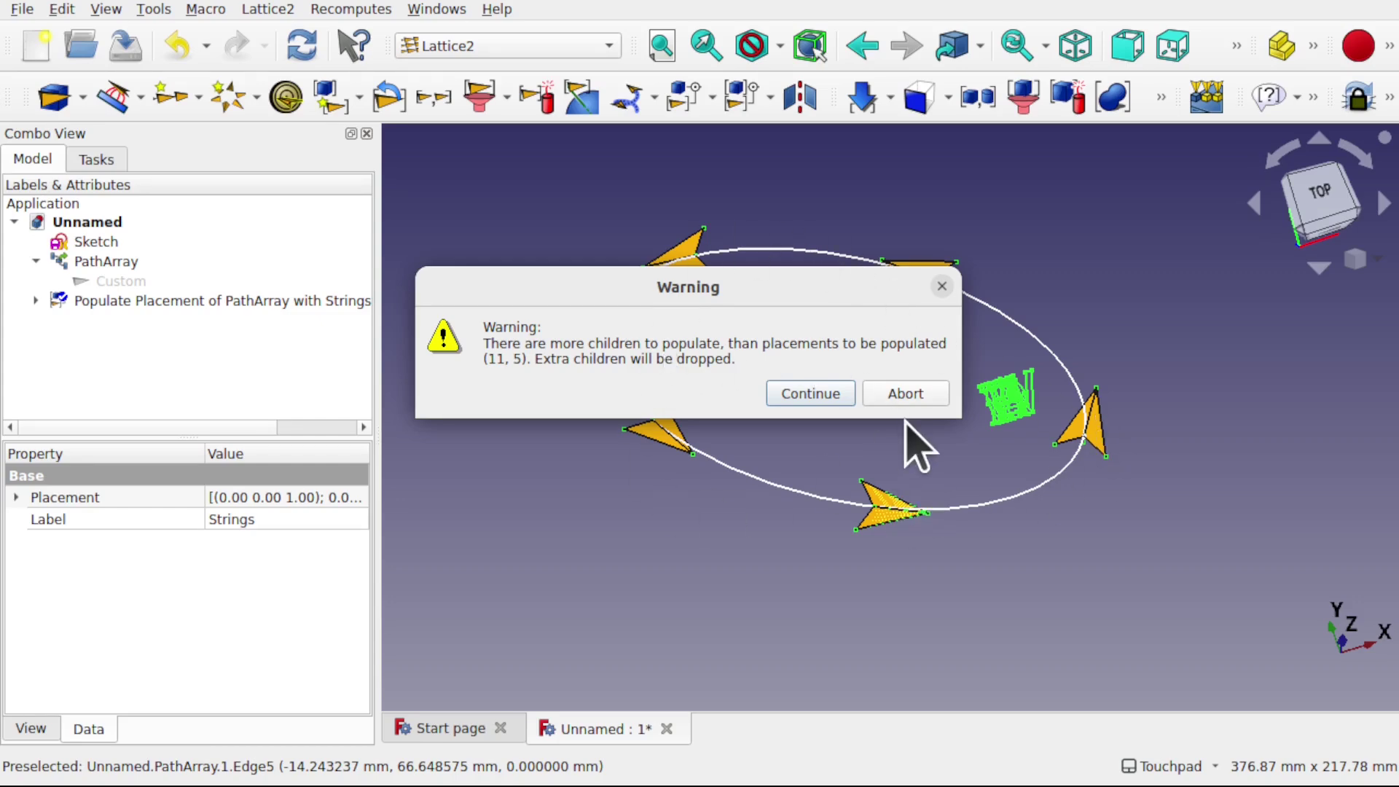
{"action": "left_click", "coordinate": [810, 394]}
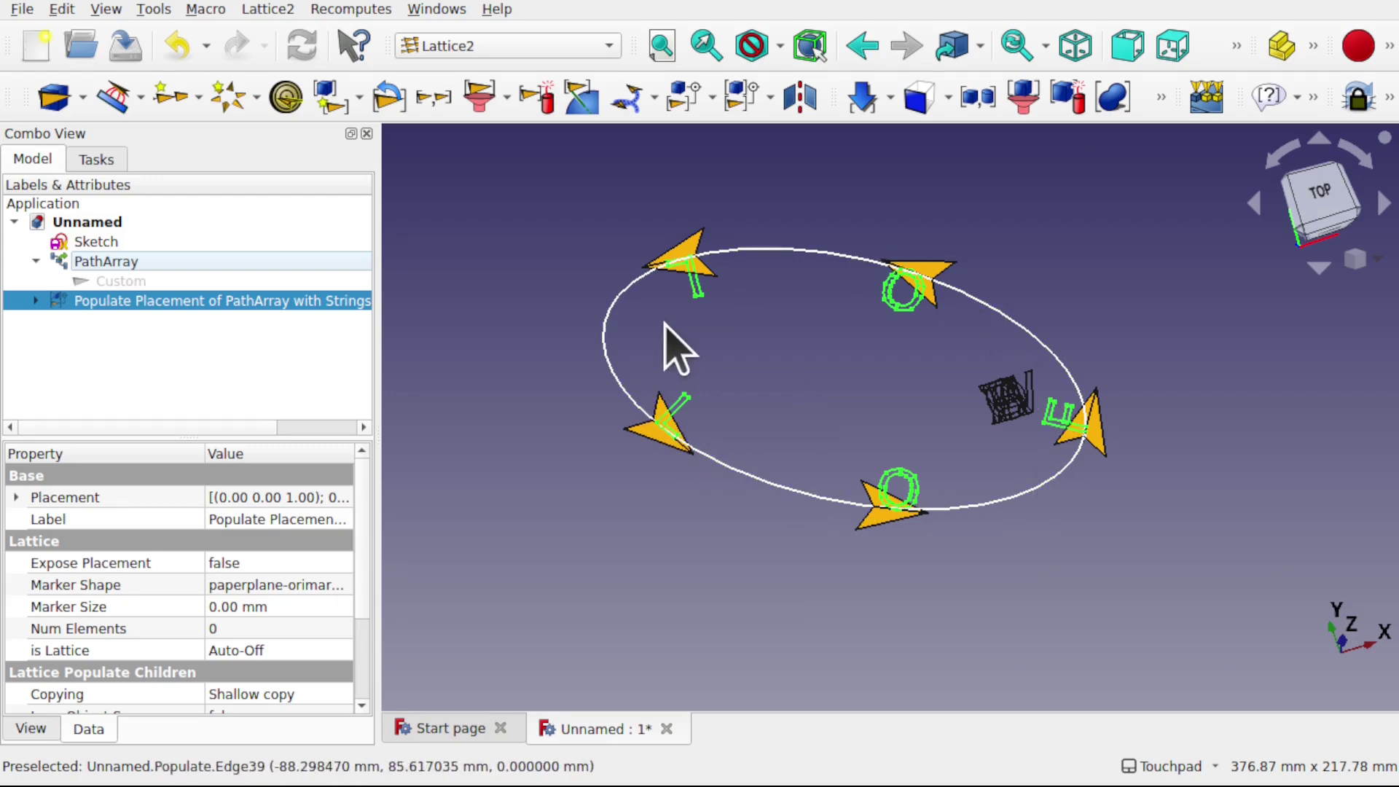
Set PathArray's Count to 11 so eleven lettered arrows circle the ellipse.
{"action": "left_click", "coordinate": [202, 267]}
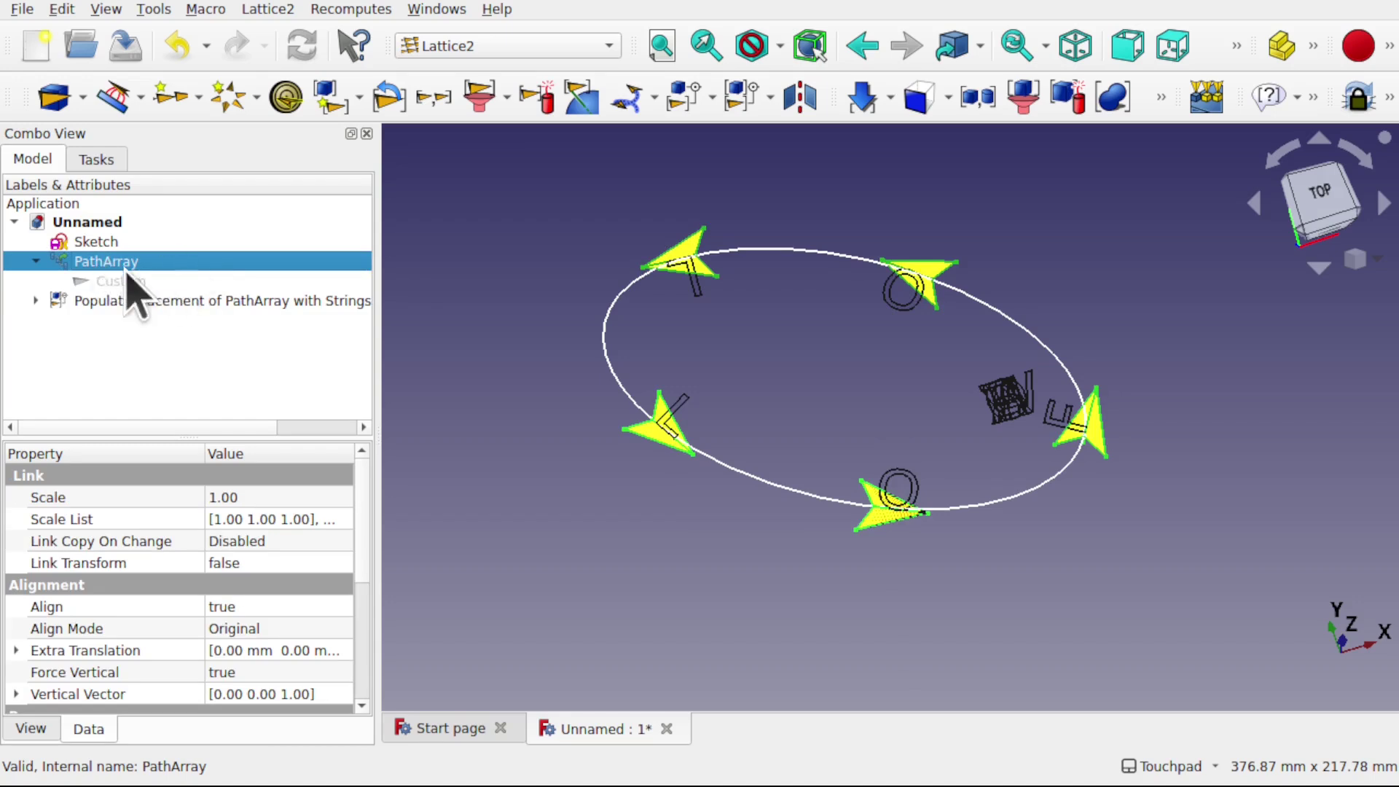
{"action": "left_click_drag", "start_coordinate": [369, 556], "coordinate": [362, 681]}
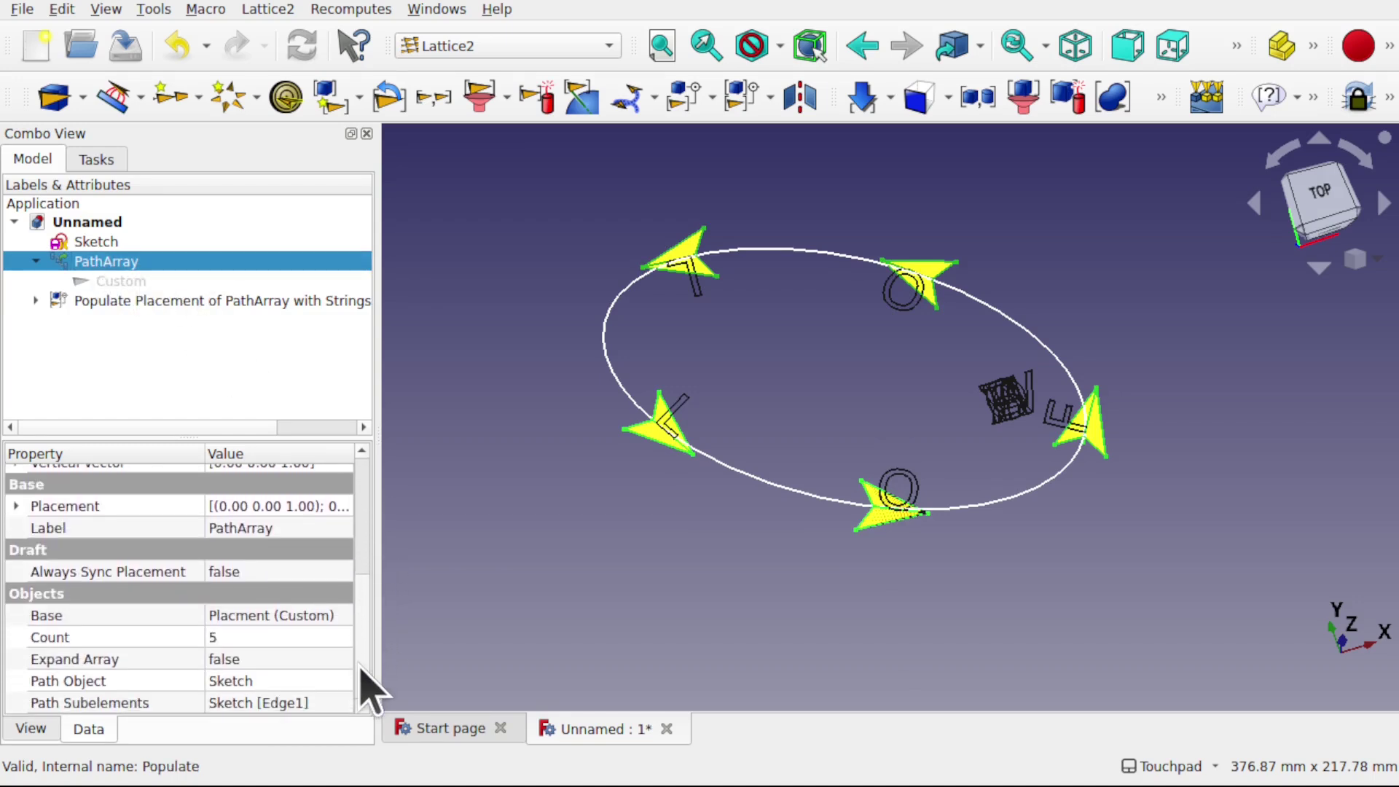
{"action": "left_click", "coordinate": [241, 637]}
{"action": "type", "text": "11"}
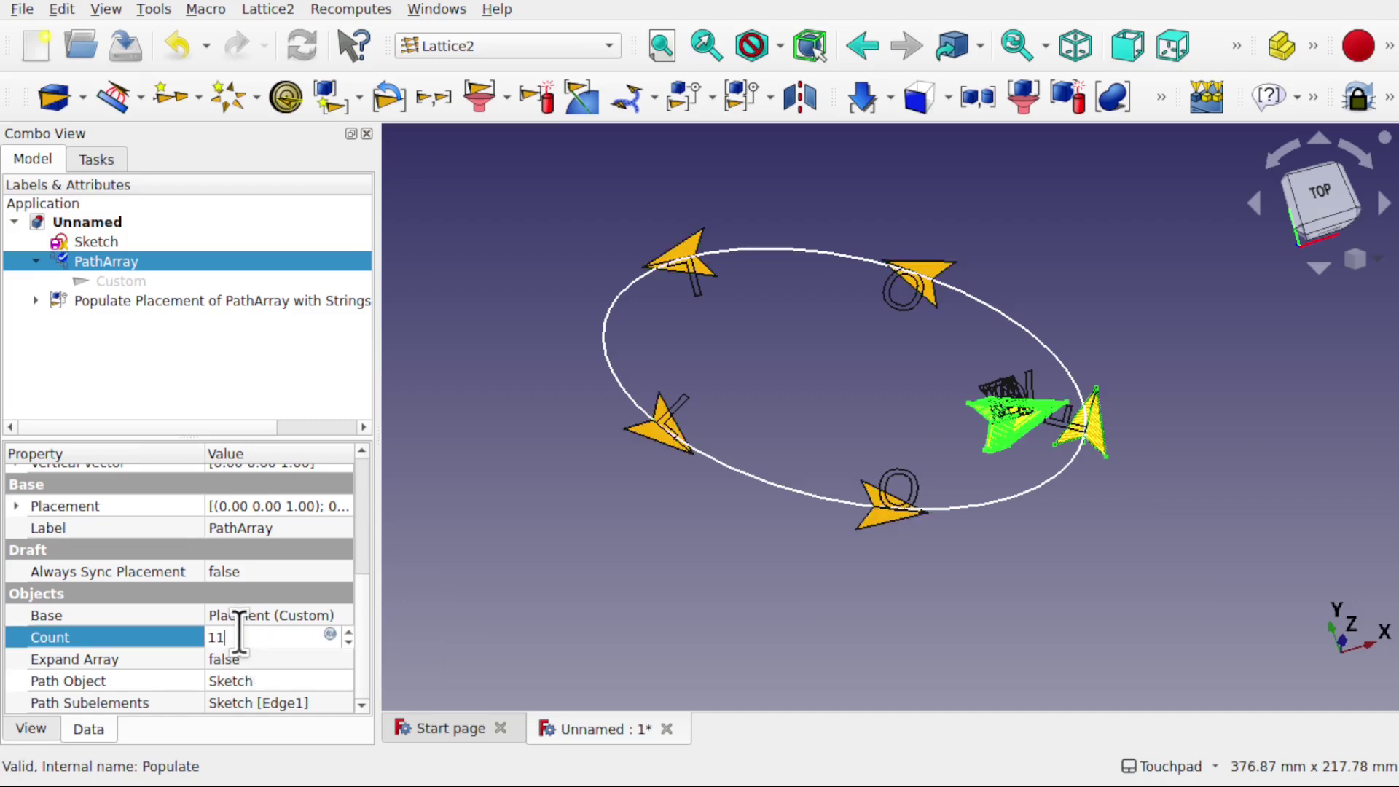
{"action": "key", "text": "Return"}
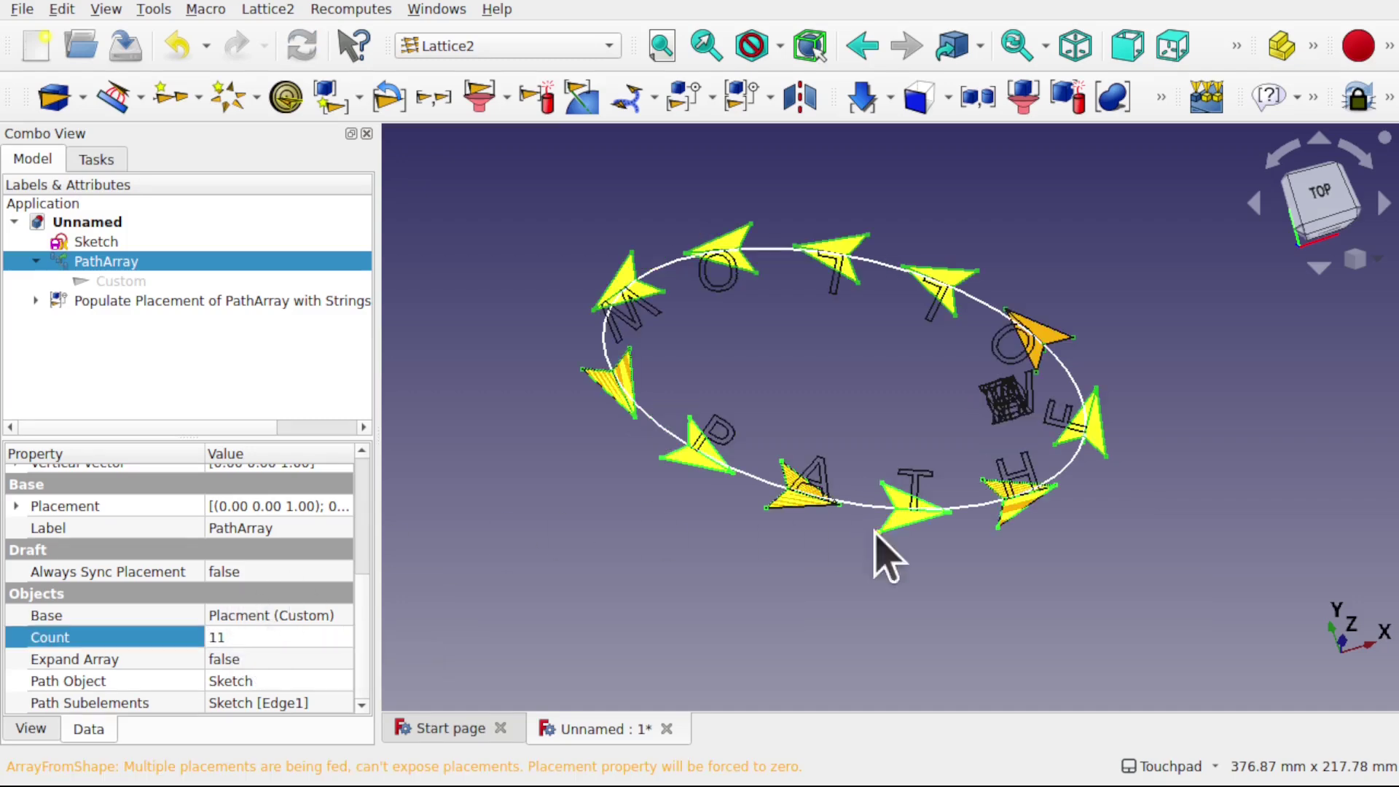
{"action": "left_click", "coordinate": [937, 577]}
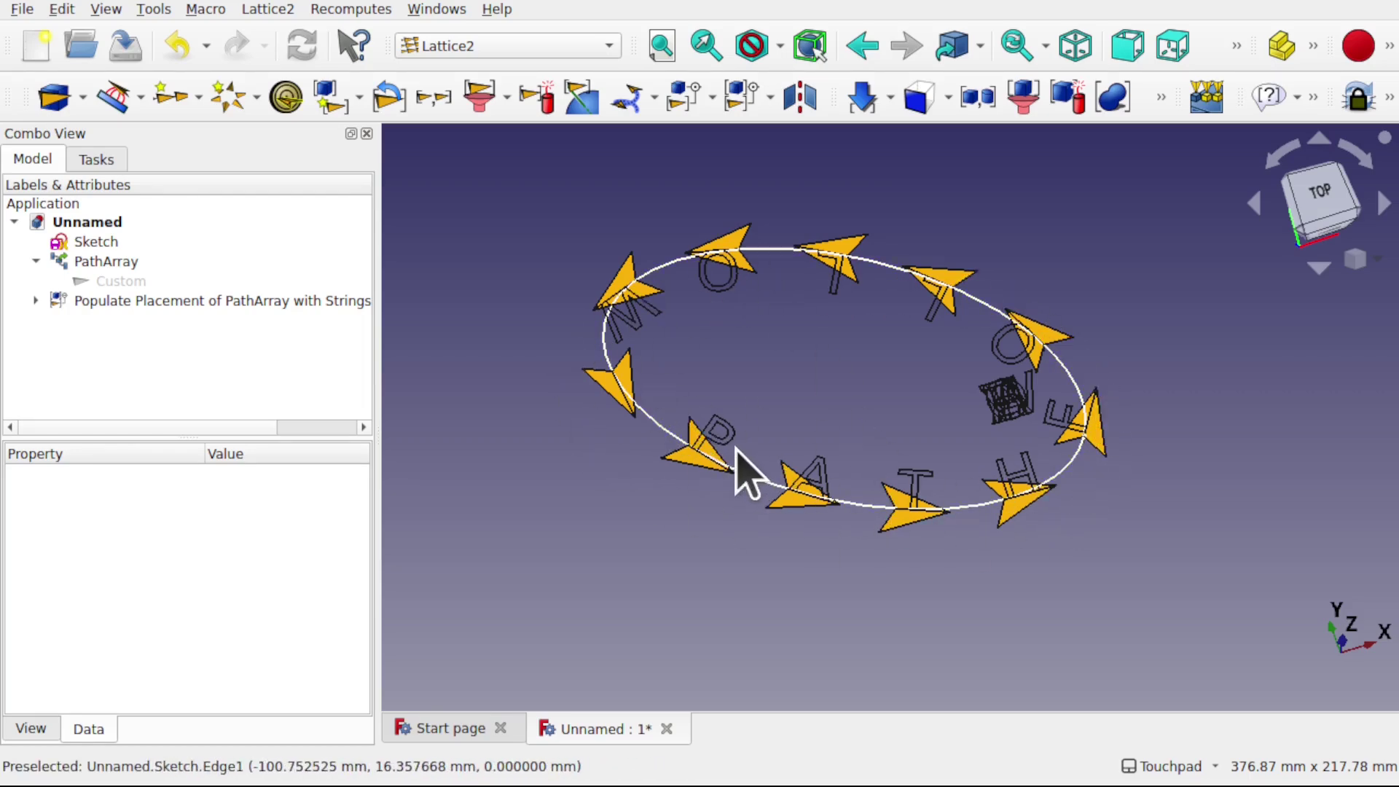
Set the Custom marker's Flip Z to true so yellow arrows and readable letters circle the ellipse.
{"action": "left_click", "coordinate": [124, 283]}
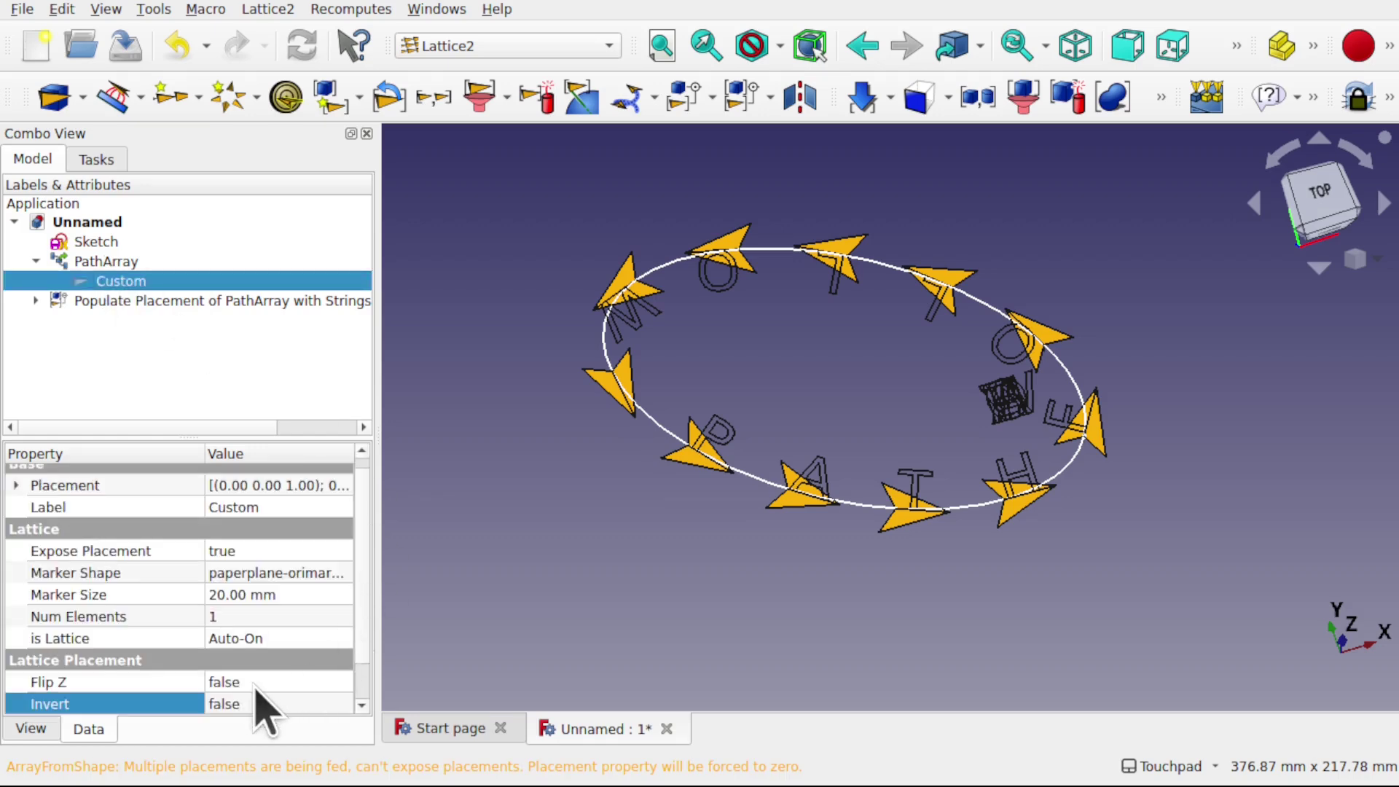
{"action": "left_click", "coordinate": [275, 681]}
{"action": "left_click", "coordinate": [277, 682]}
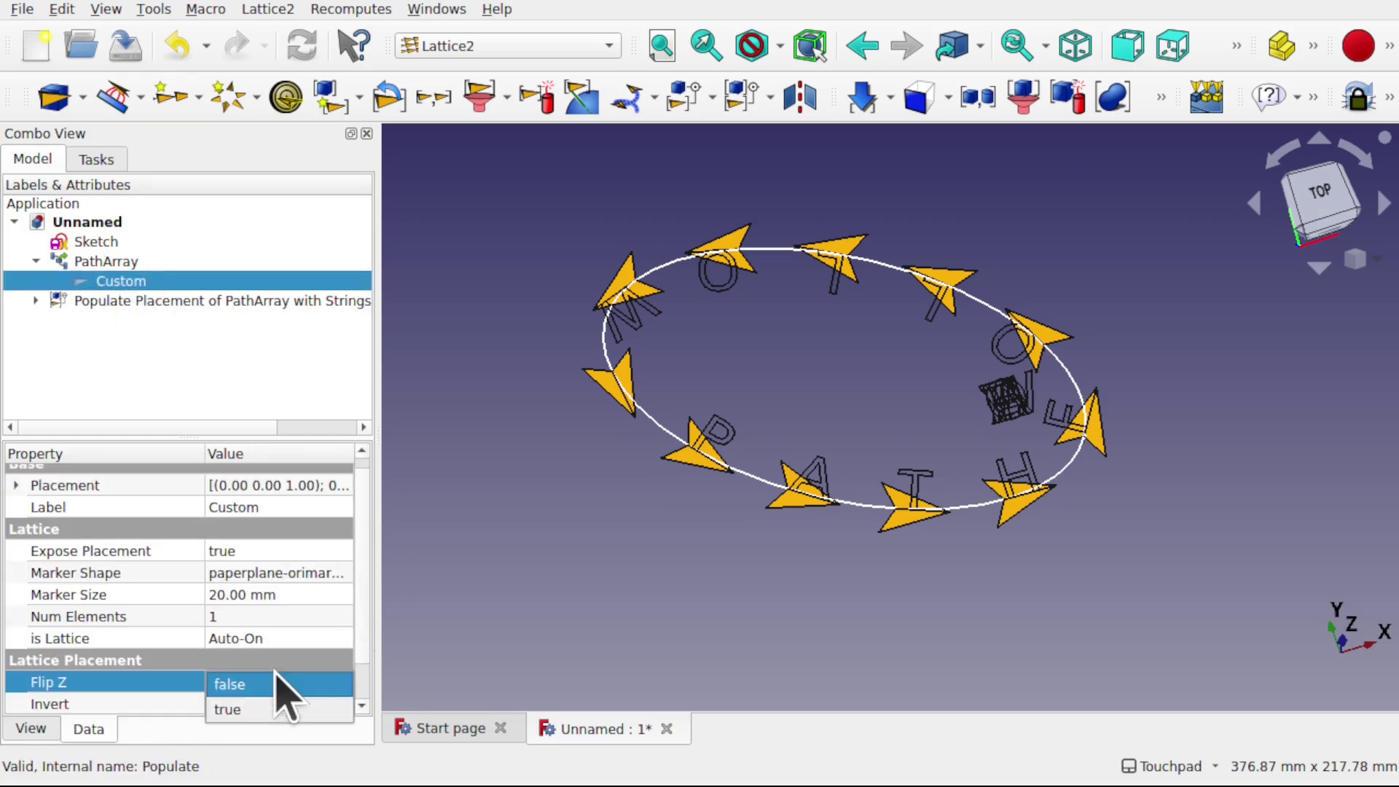
{"action": "left_click", "coordinate": [284, 710]}
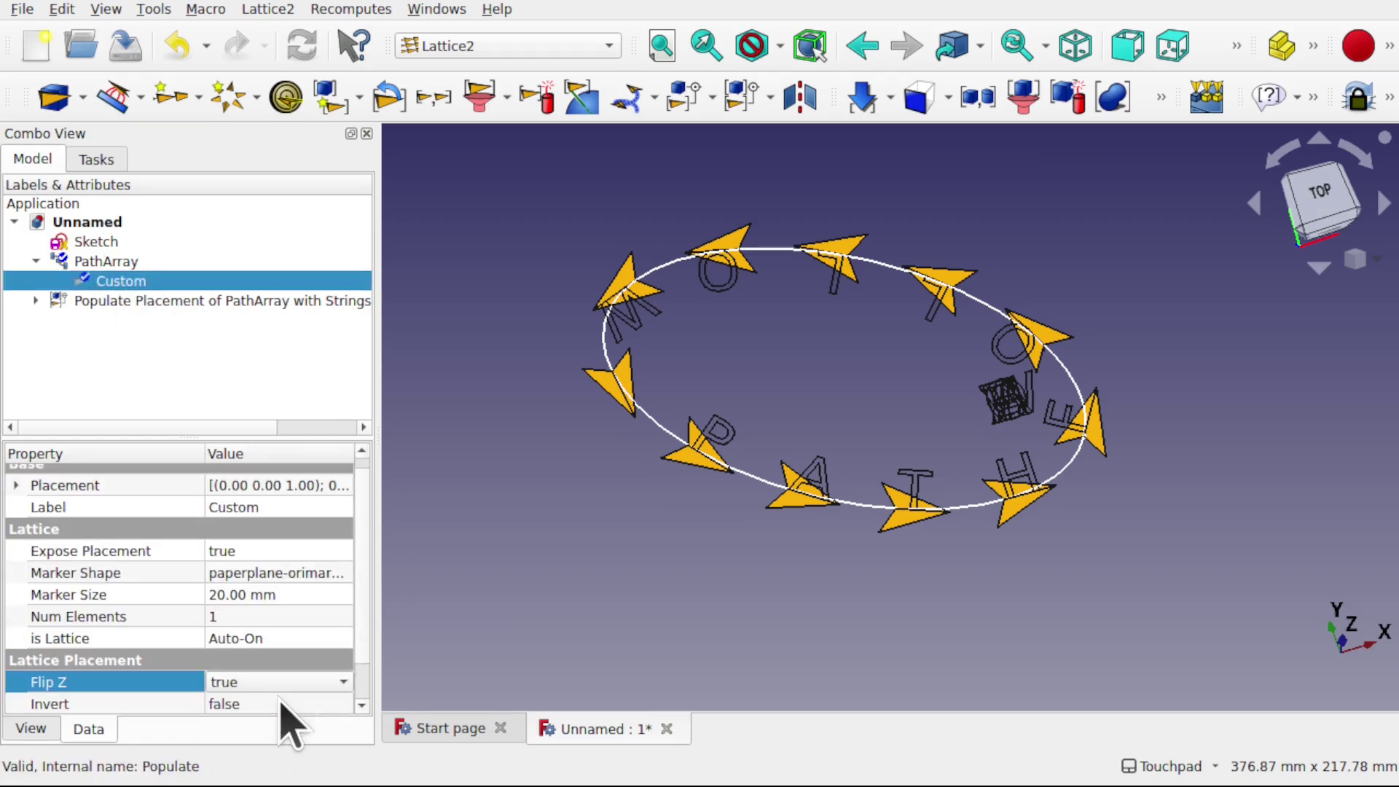
{"action": "left_click", "coordinate": [495, 596]}
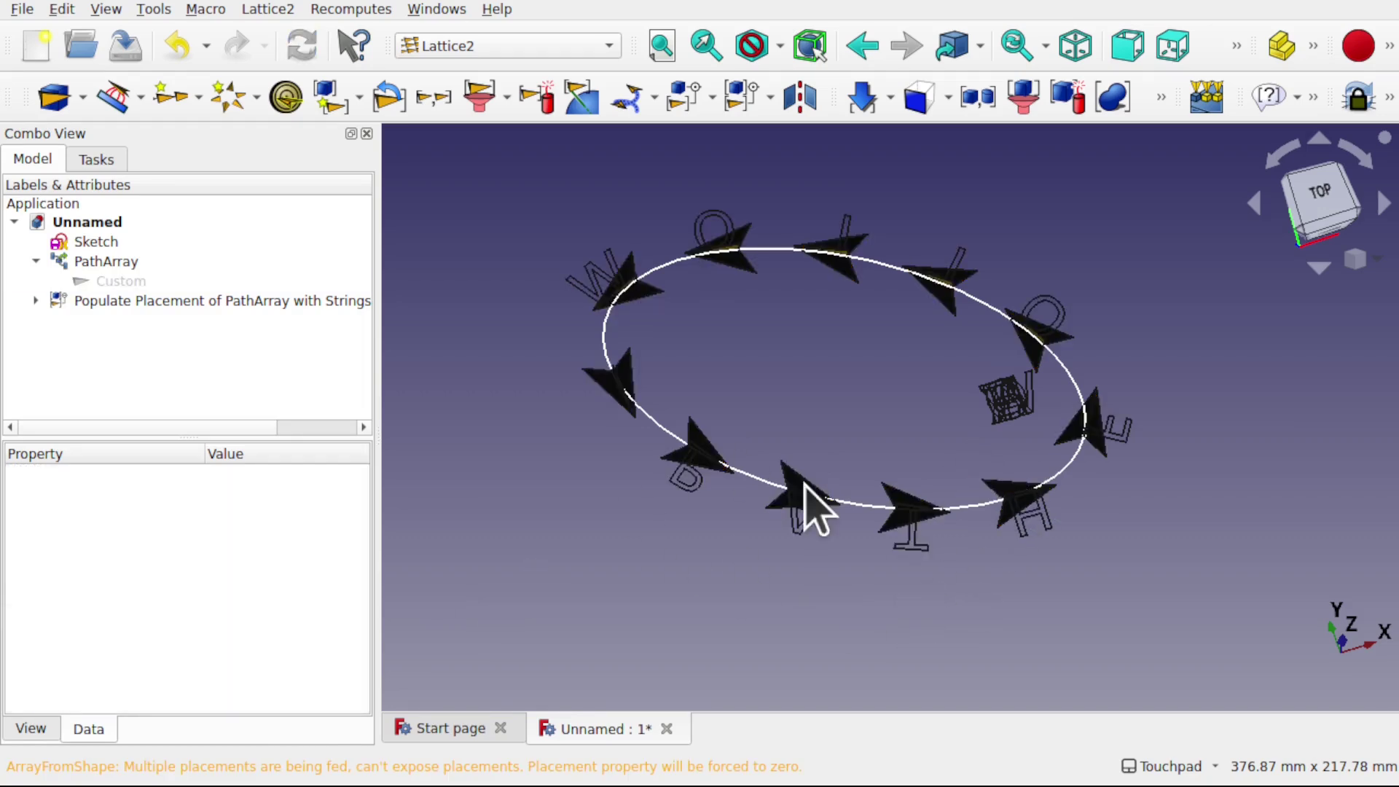
{"action": "left_click", "coordinate": [113, 282]}
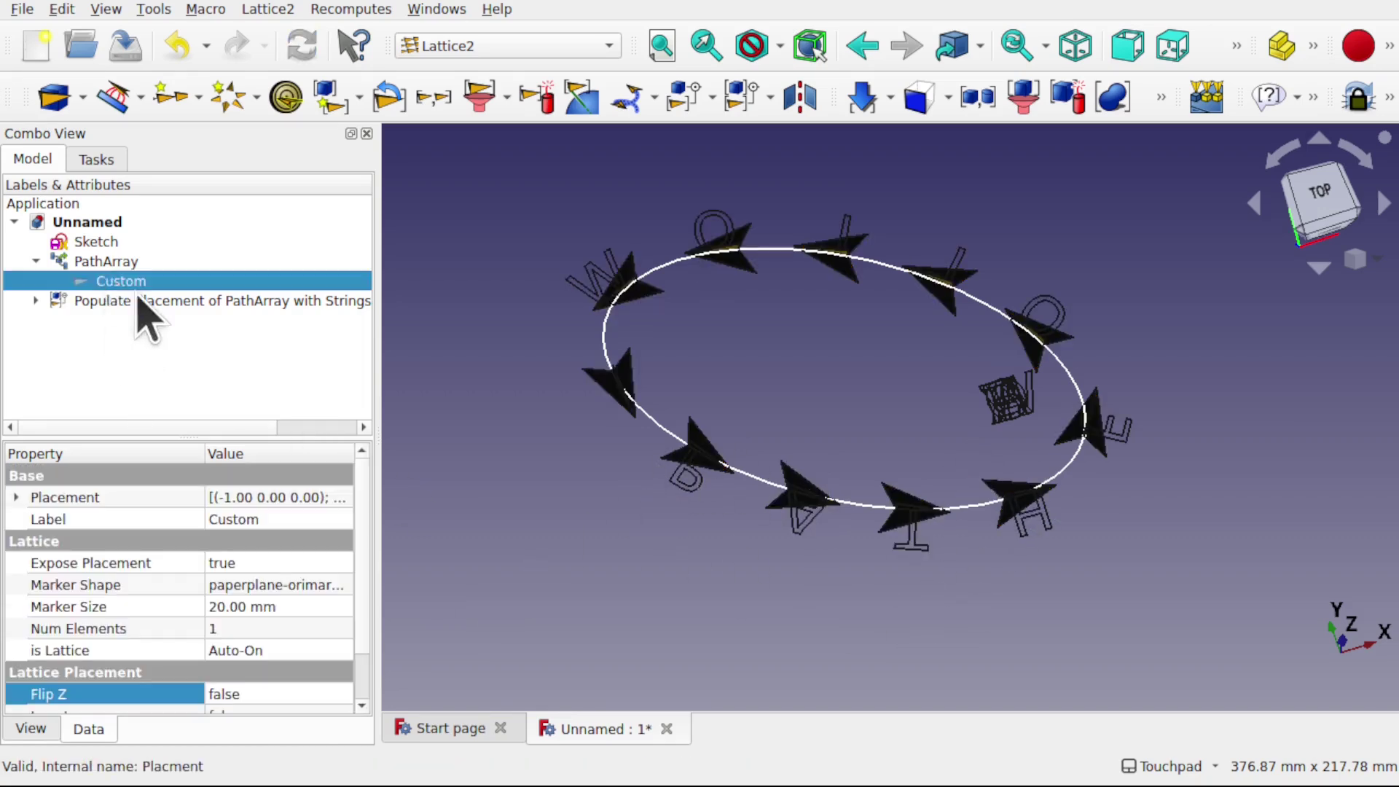
{"action": "left_click", "coordinate": [361, 705]}
{"action": "left_click", "coordinate": [361, 705]}
{"action": "left_click", "coordinate": [274, 652]}
{"action": "left_click", "coordinate": [273, 652]}
{"action": "left_click", "coordinate": [248, 674]}
{"action": "left_click", "coordinate": [604, 586]}
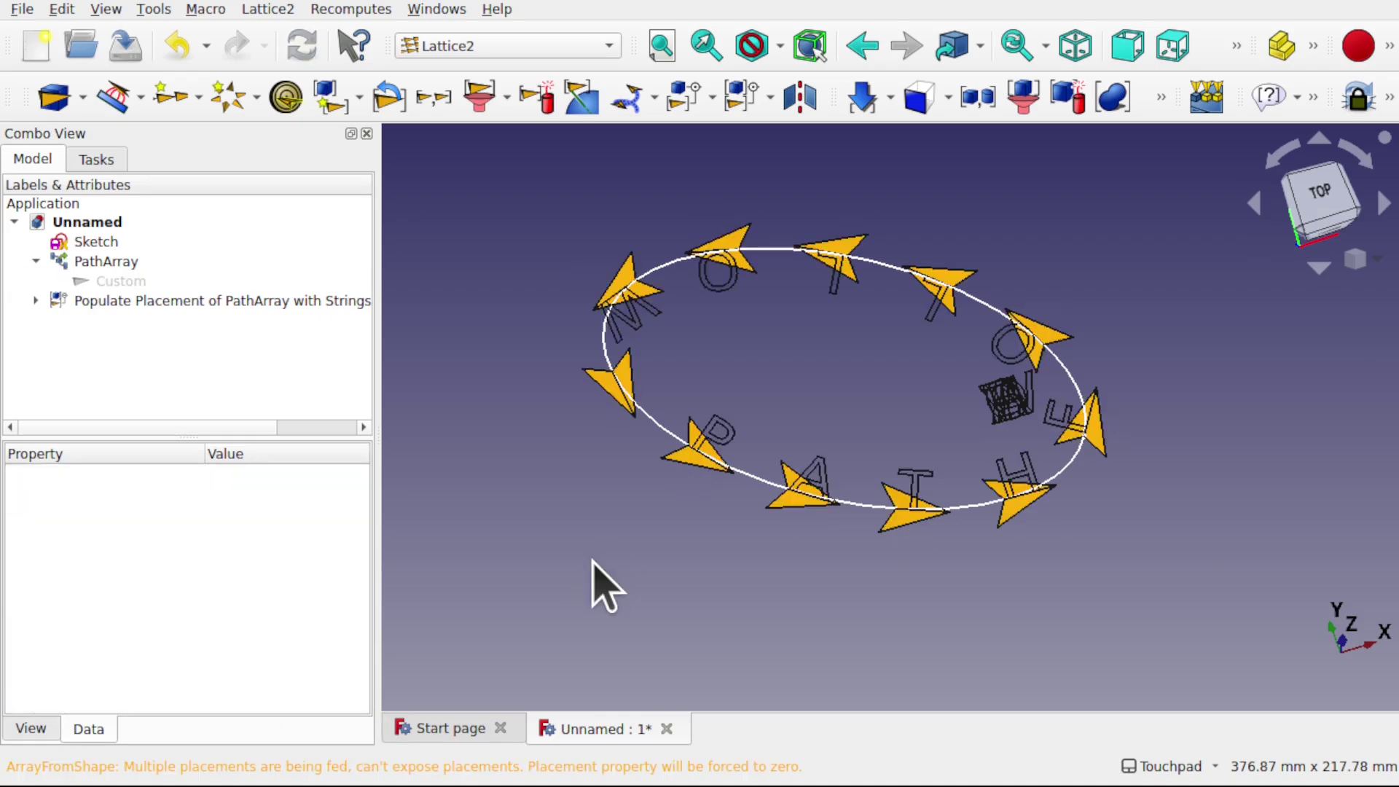
{"action": "left_click", "coordinate": [117, 262]}
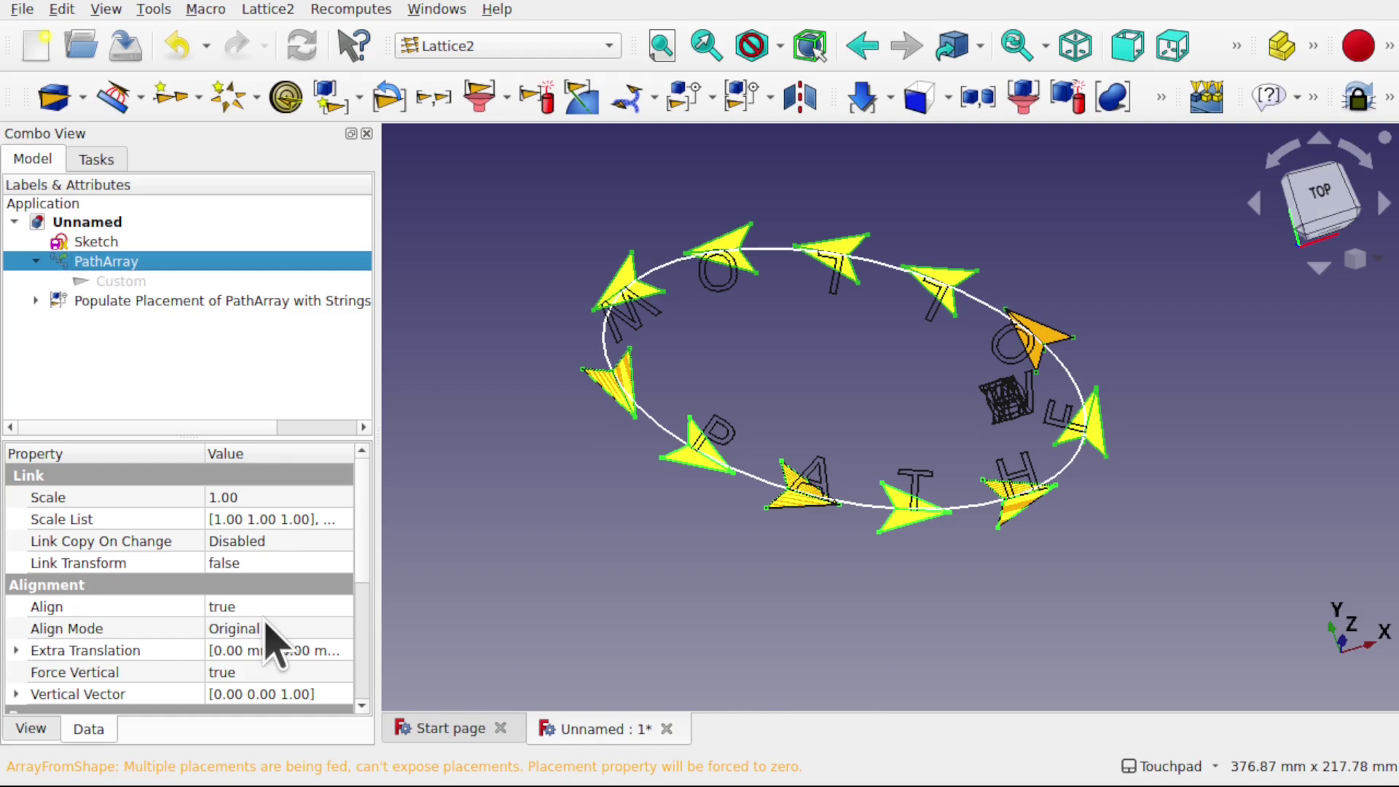
{"action": "scroll", "coordinate": [368, 630], "scroll_direction": "down", "scroll_amount": 3}
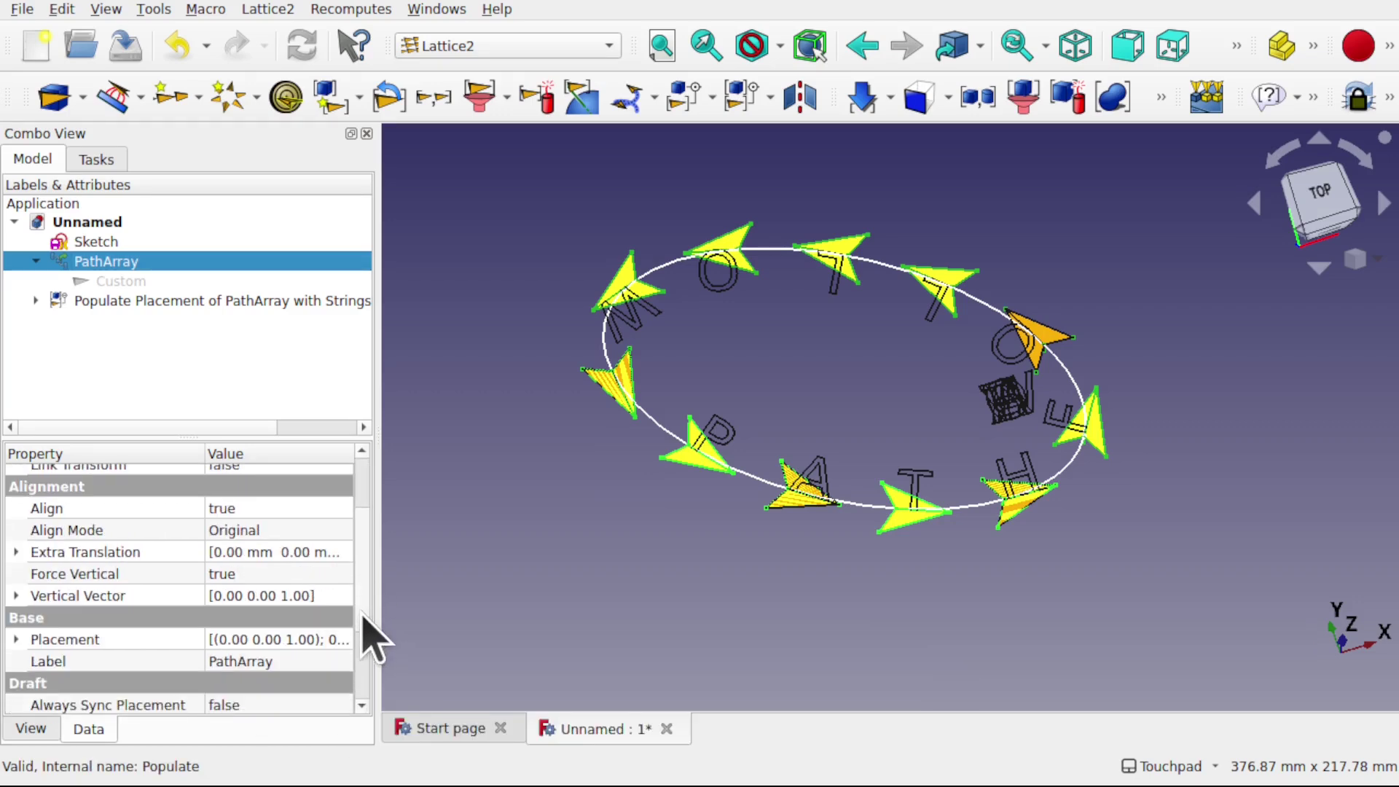
{"action": "left_click", "coordinate": [16, 595]}
{"action": "left_click", "coordinate": [271, 660]}
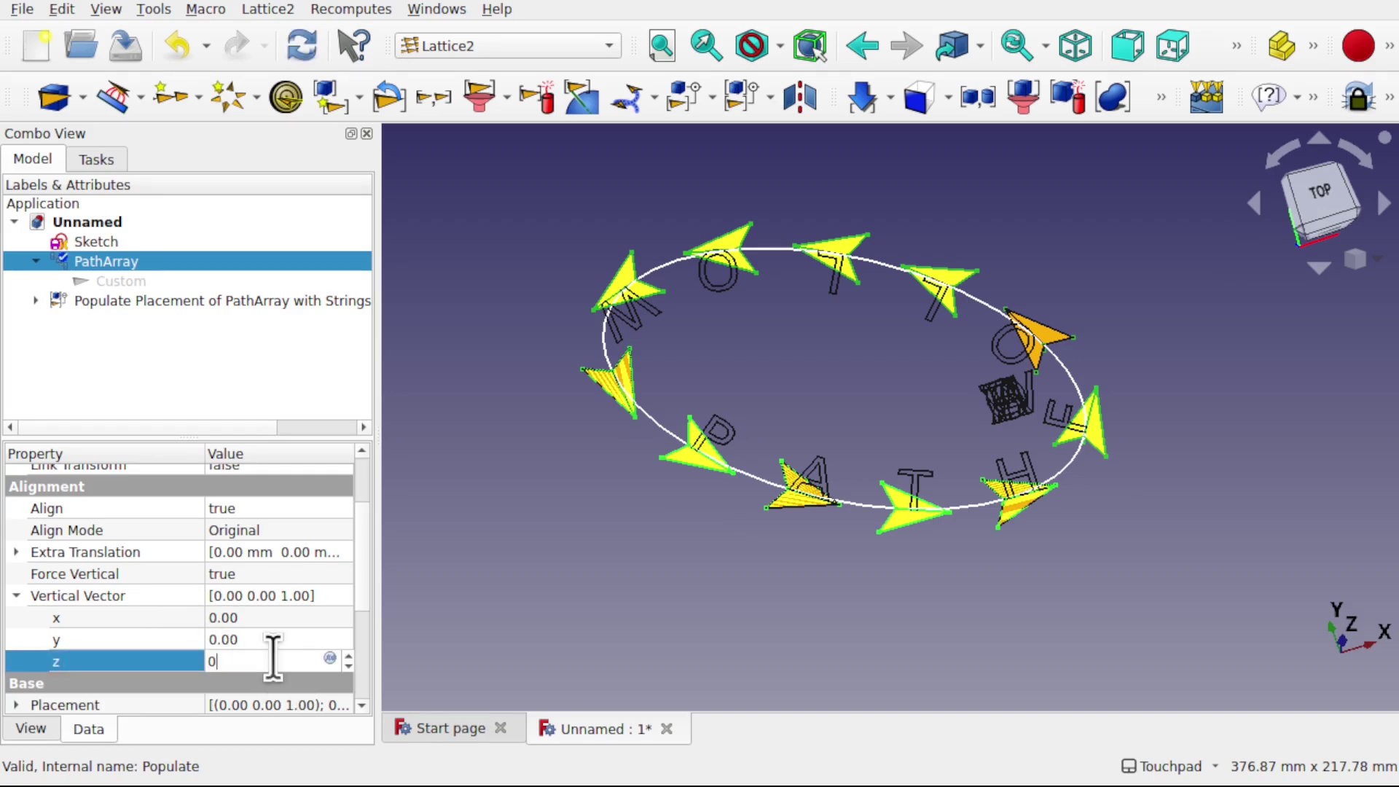
{"action": "left_click", "coordinate": [273, 619]}
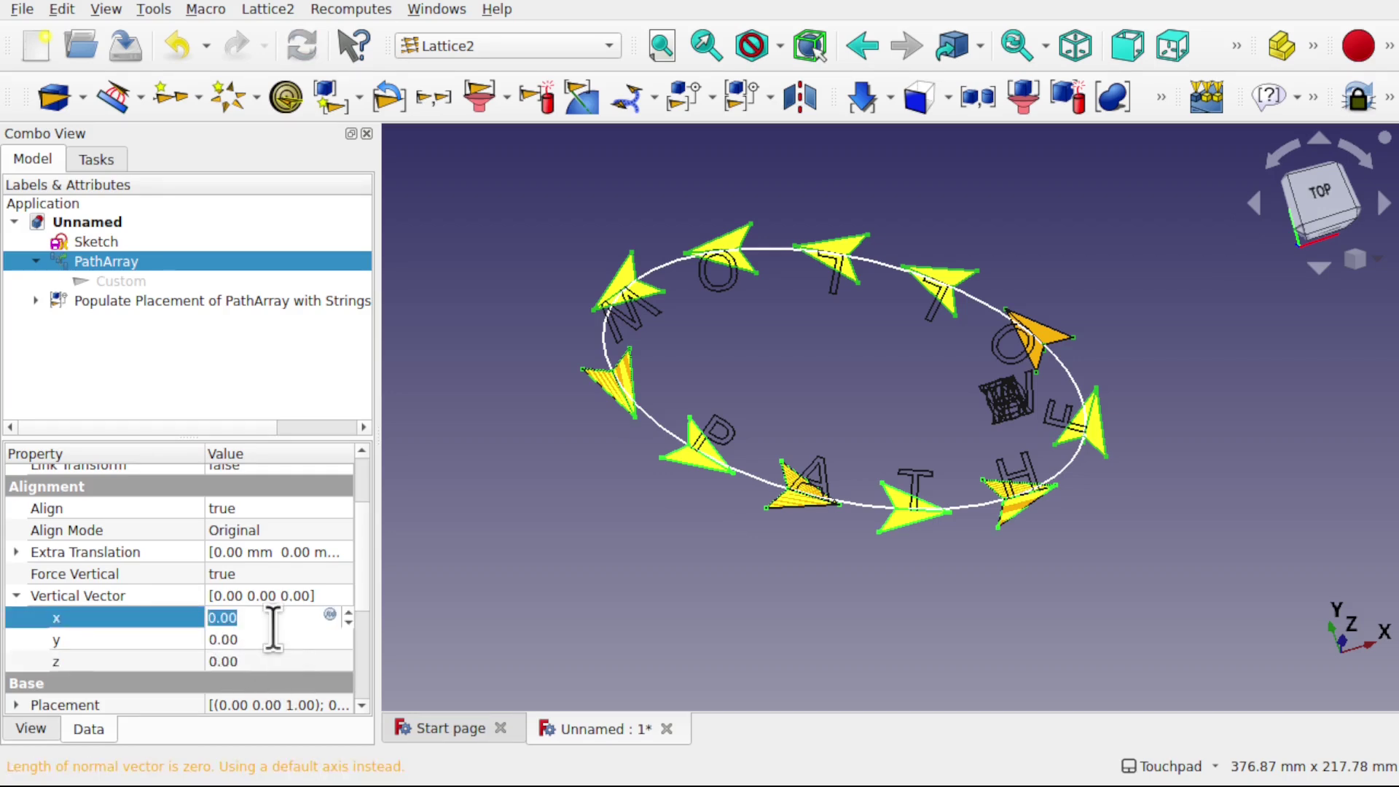
{"action": "type", "text": "1"}
{"action": "left_click", "coordinate": [500, 609]}
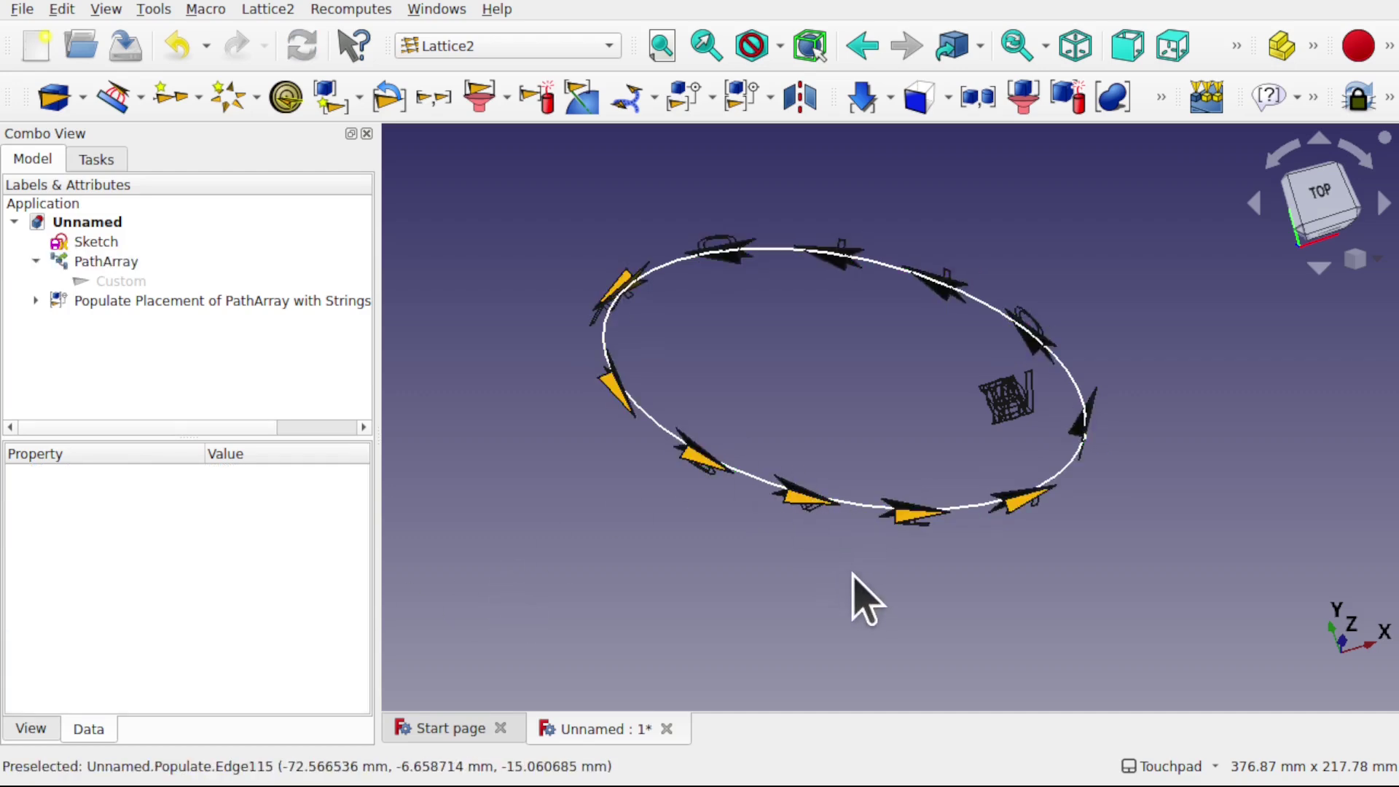
{"action": "left_click_drag", "start_coordinate": [864, 592], "coordinate": [908, 547], "text": "alt"}
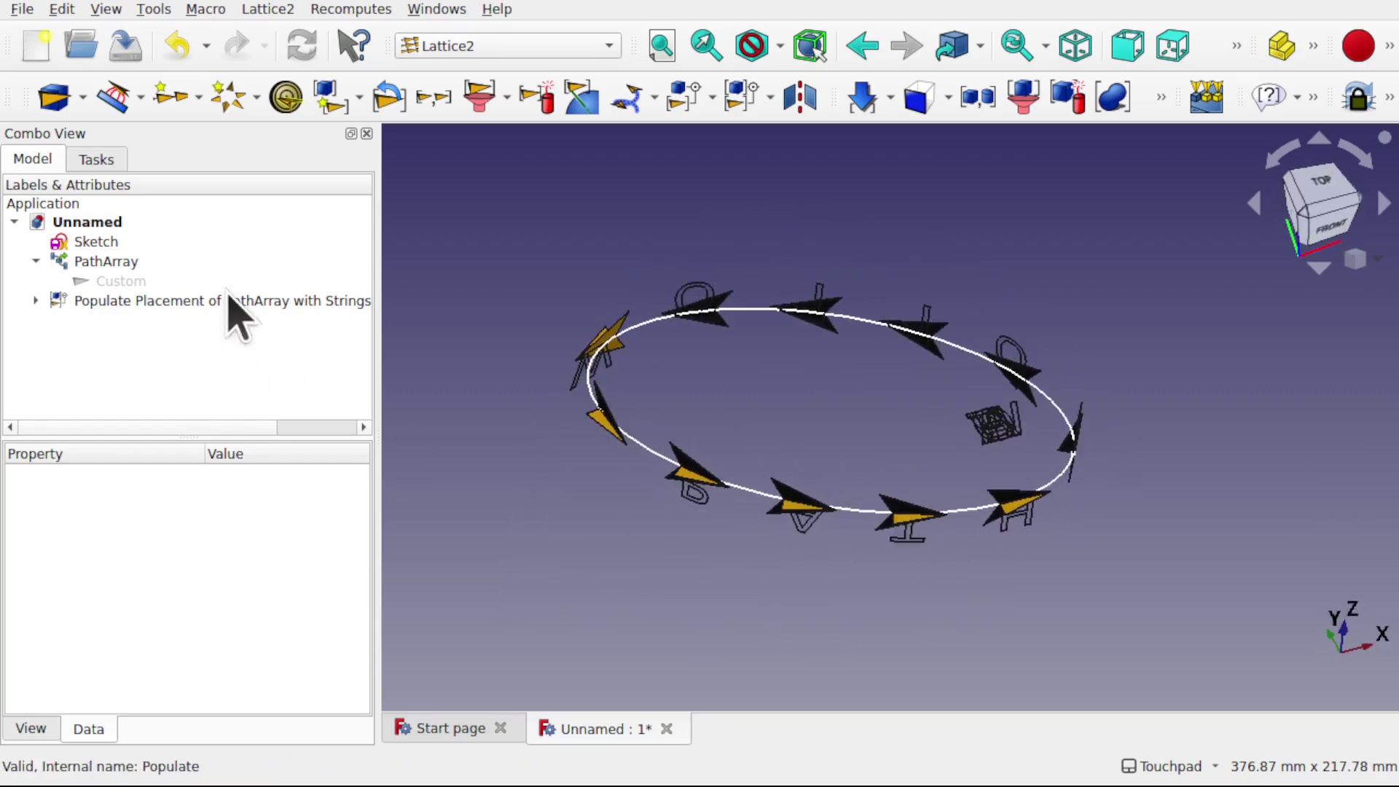
{"action": "key", "text": "ctrl+z"}
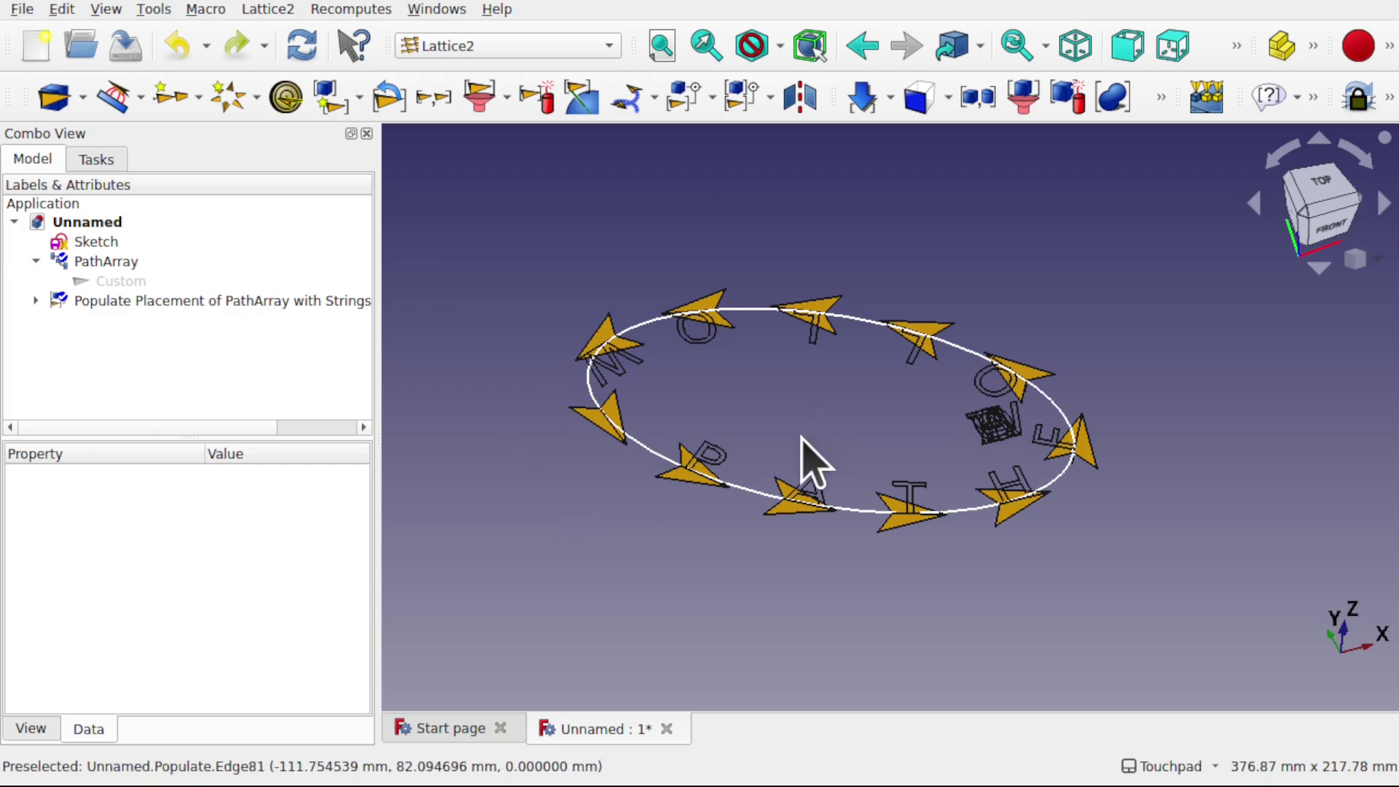
Downgrade Populate Placement of PathArray with Strings to Leaves and select the new Leaves object.
{"action": "left_click", "coordinate": [188, 303]}
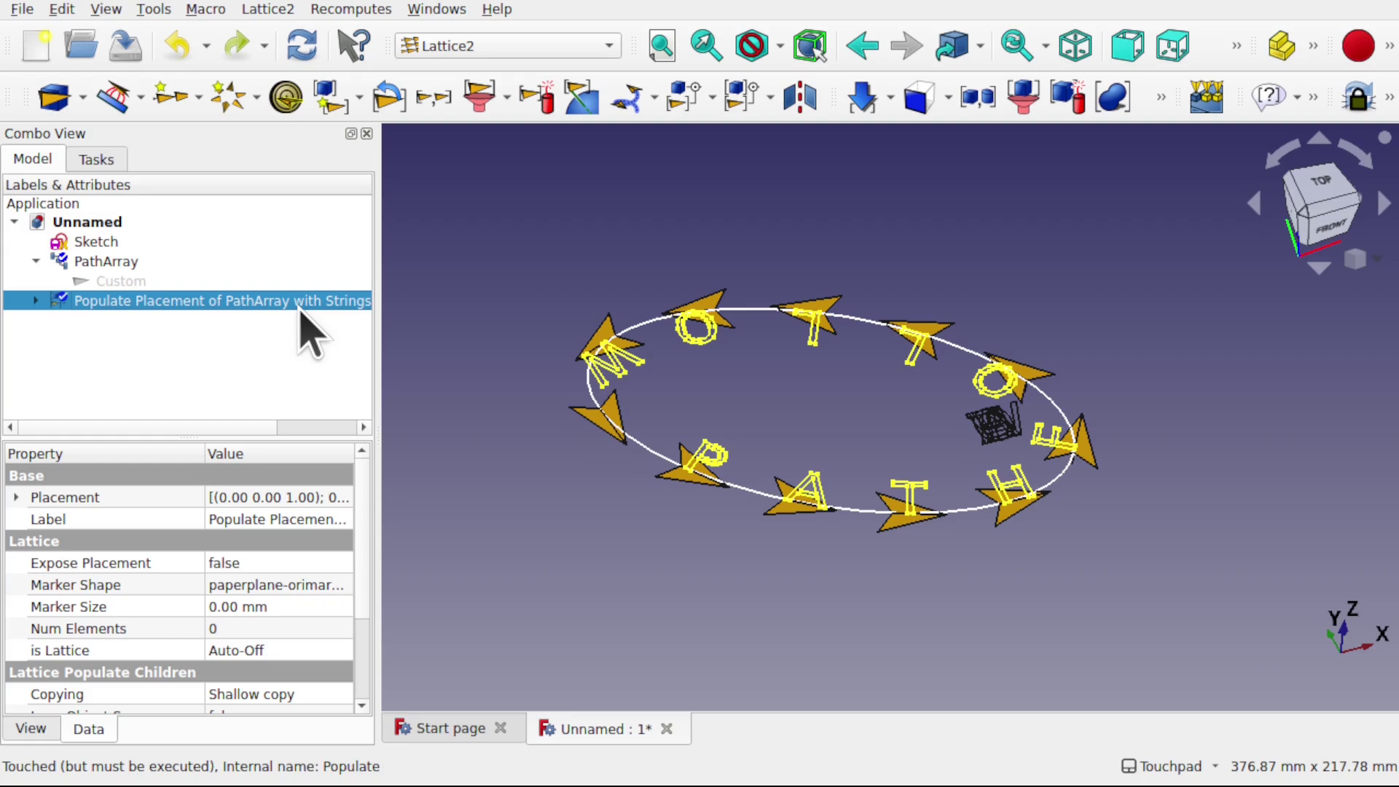
{"action": "left_click", "coordinate": [268, 10]}
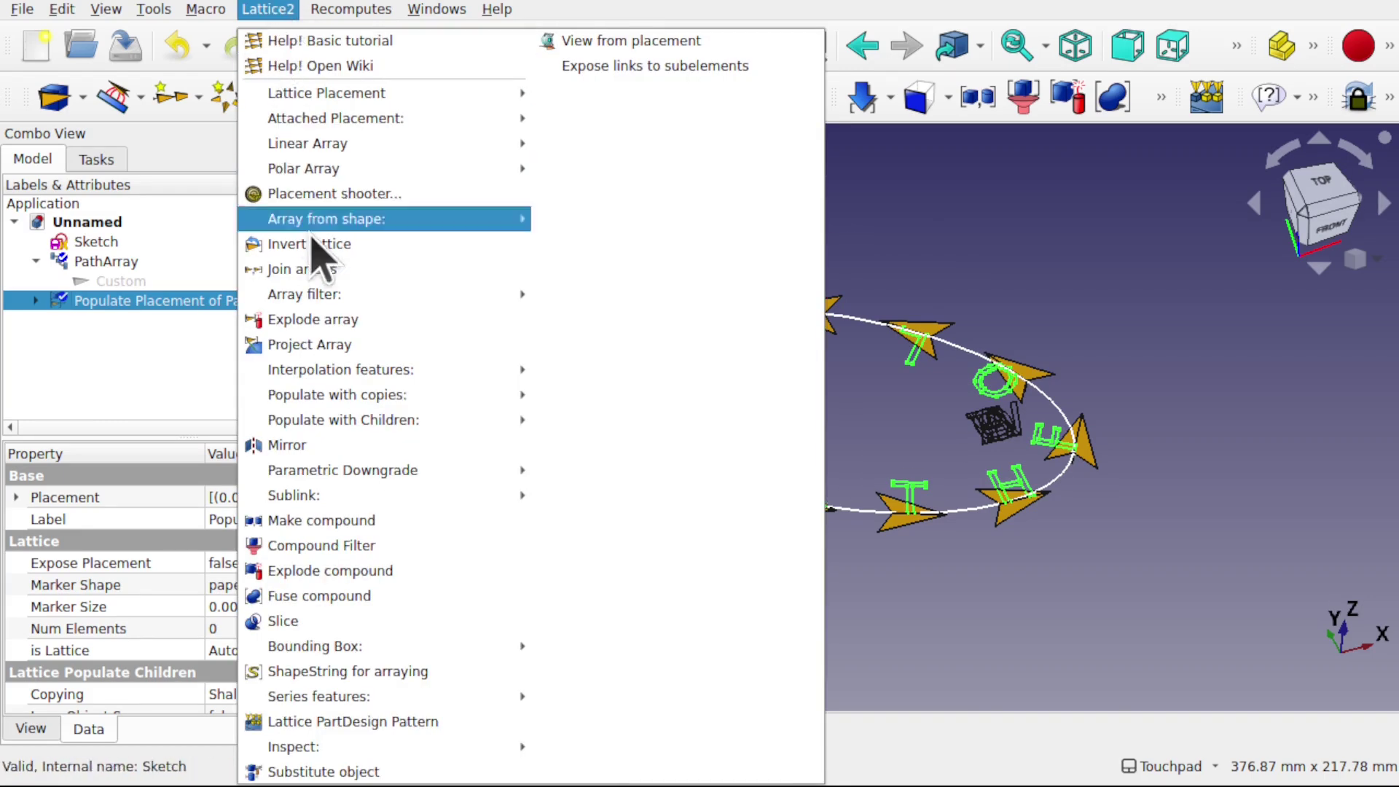
{"action": "mouse_move", "coordinate": [399, 473]}
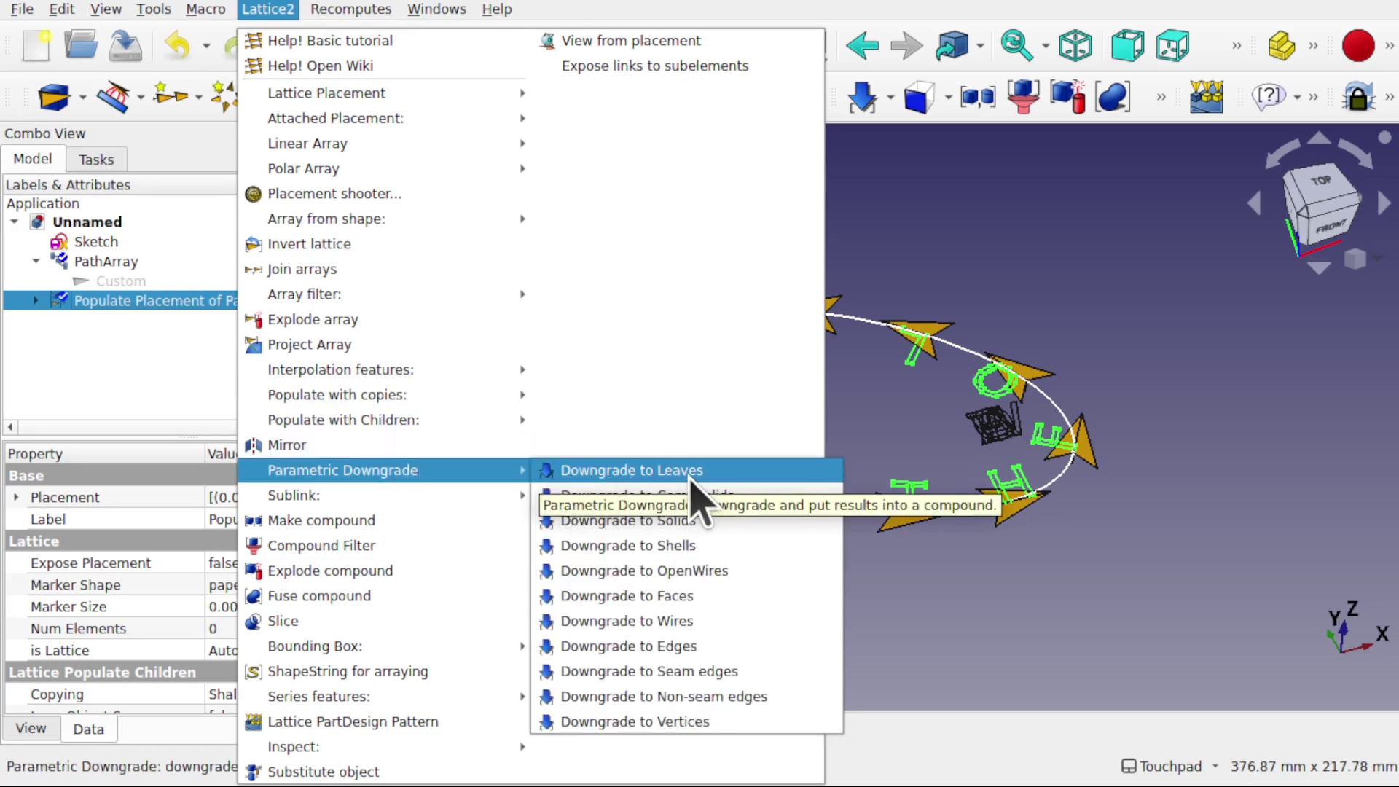
{"action": "left_click", "coordinate": [631, 470]}
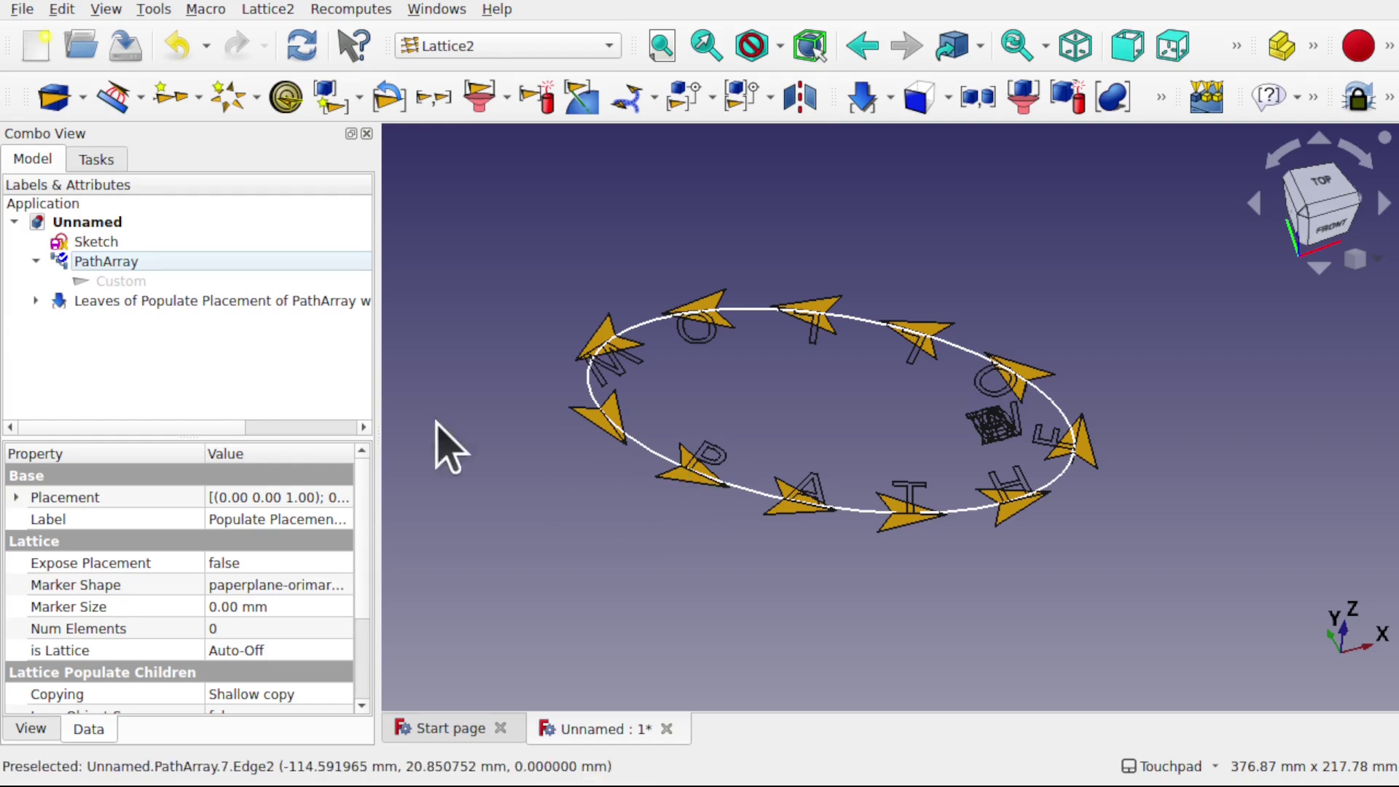
{"action": "left_click", "coordinate": [244, 300]}
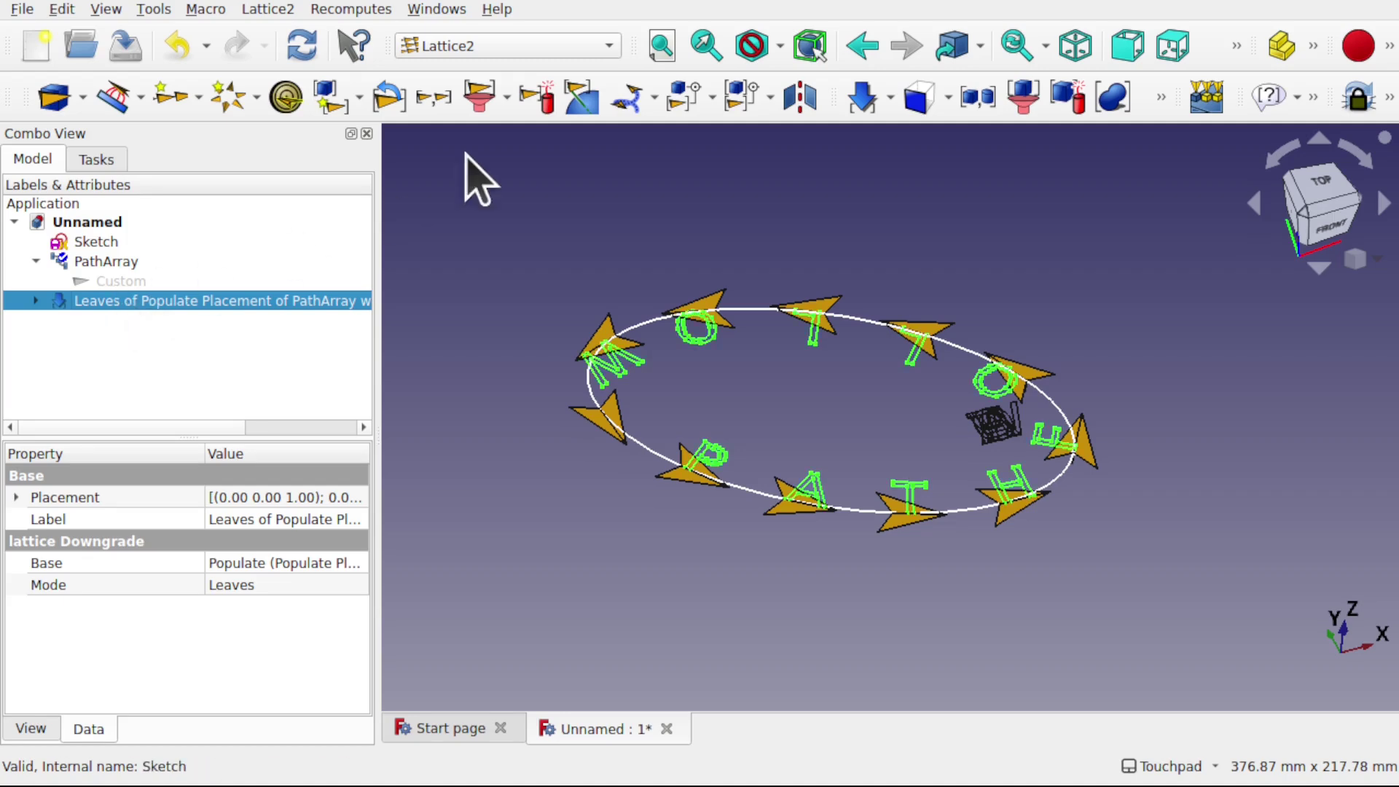
In the Part workbench, extrude the Leaves object 10 mm into solid letters.
{"action": "left_click", "coordinate": [469, 48]}
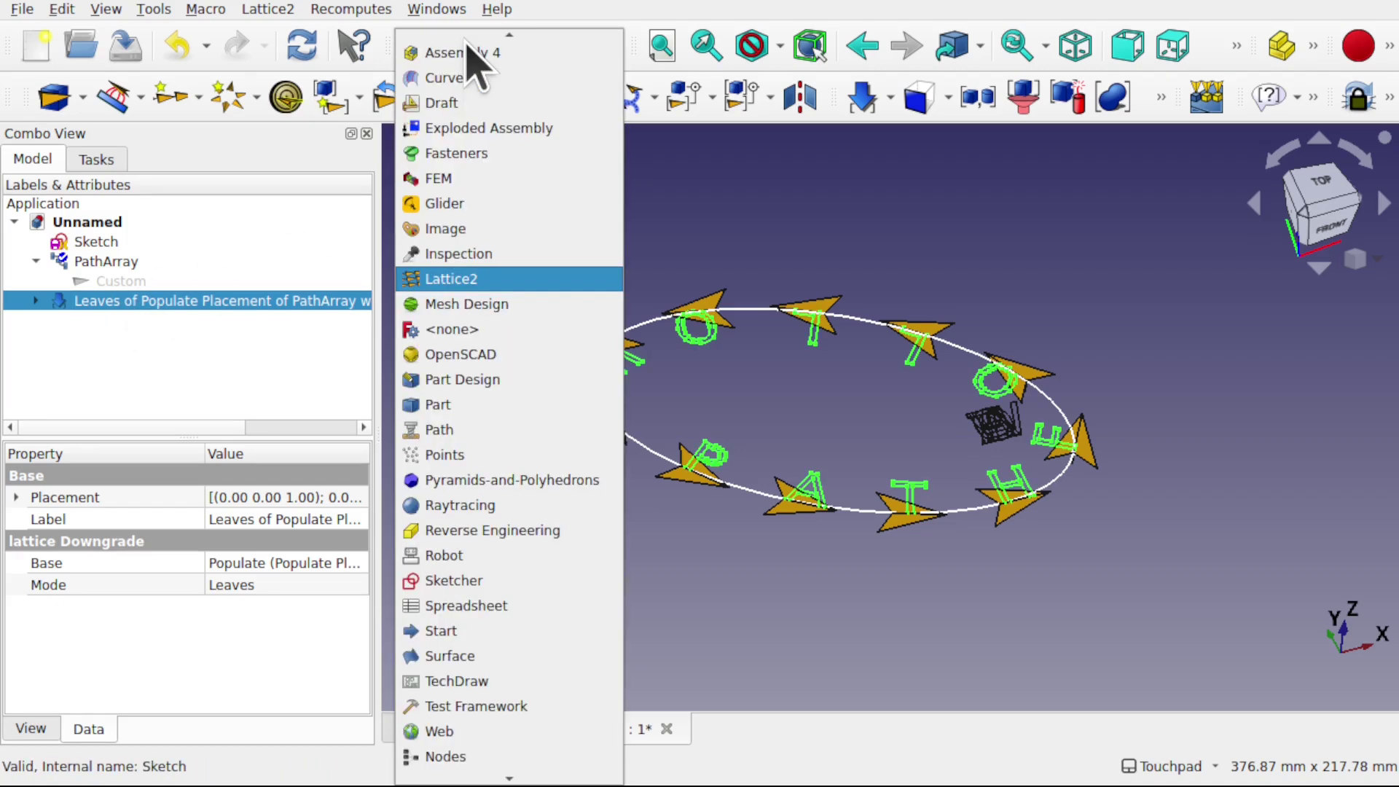
{"action": "left_click", "coordinate": [451, 409]}
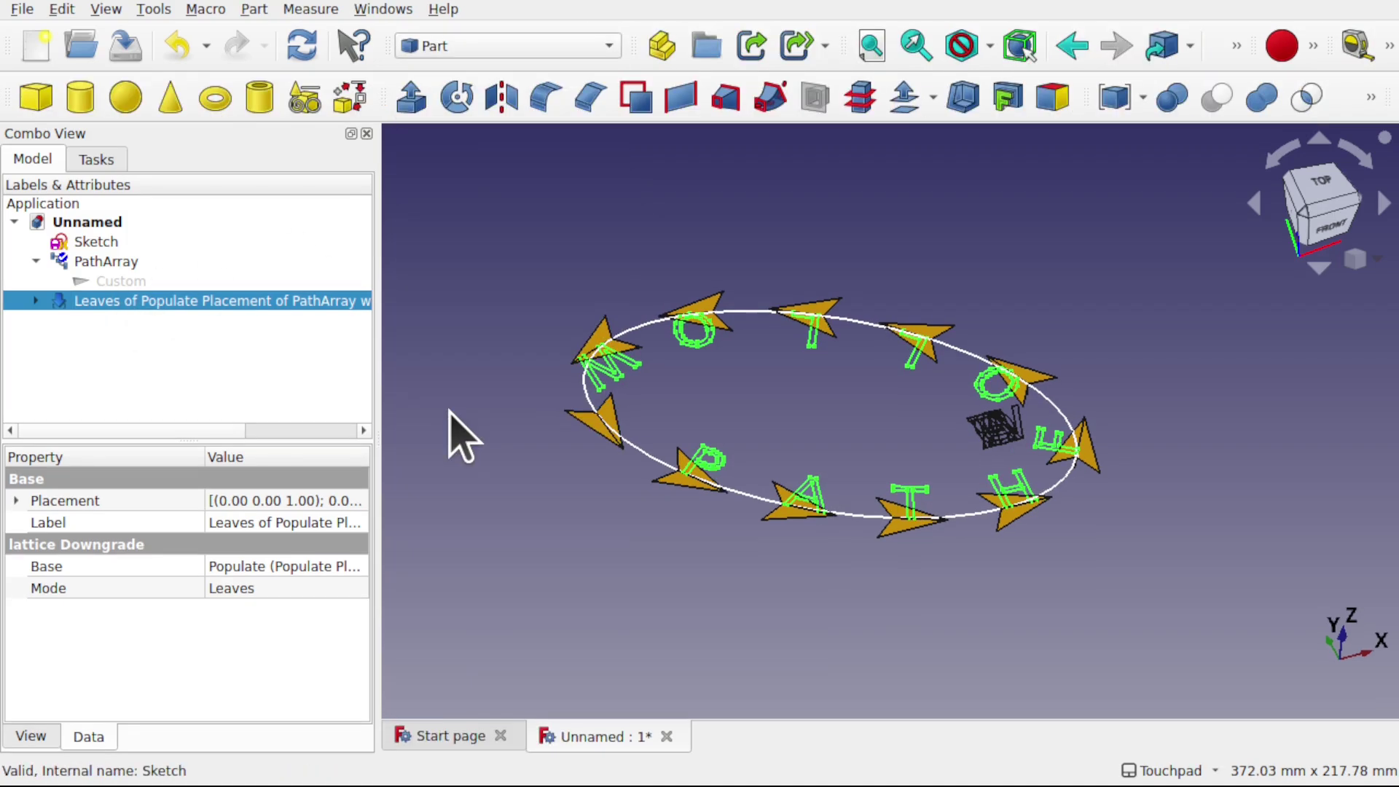
{"action": "left_click", "coordinate": [412, 100]}
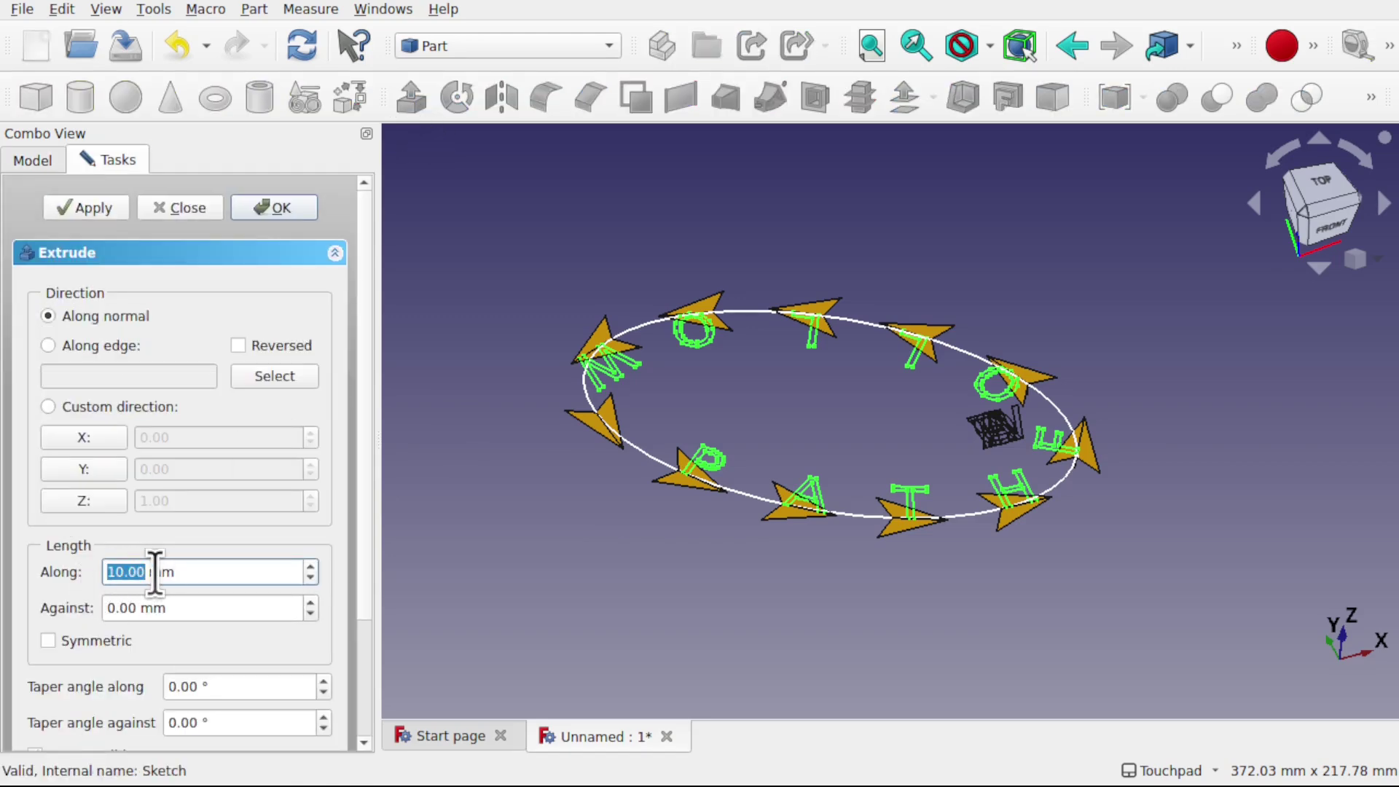
{"action": "left_click", "coordinate": [266, 208]}
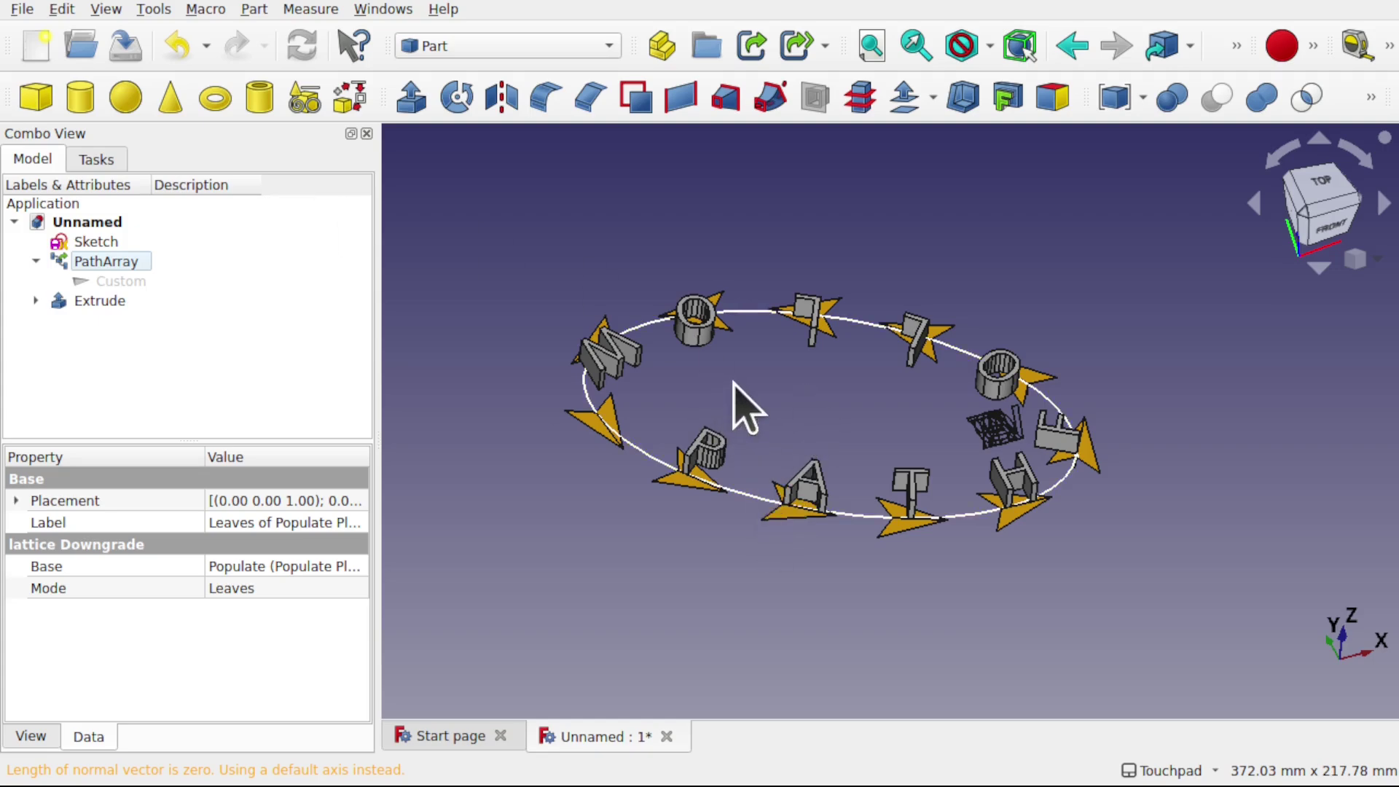
{"action": "left_click_drag", "start_coordinate": [910, 372], "coordinate": [889, 469], "text": "alt"}
{"action": "left_click_drag", "start_coordinate": [938, 281], "coordinate": [852, 390], "text": "alt"}
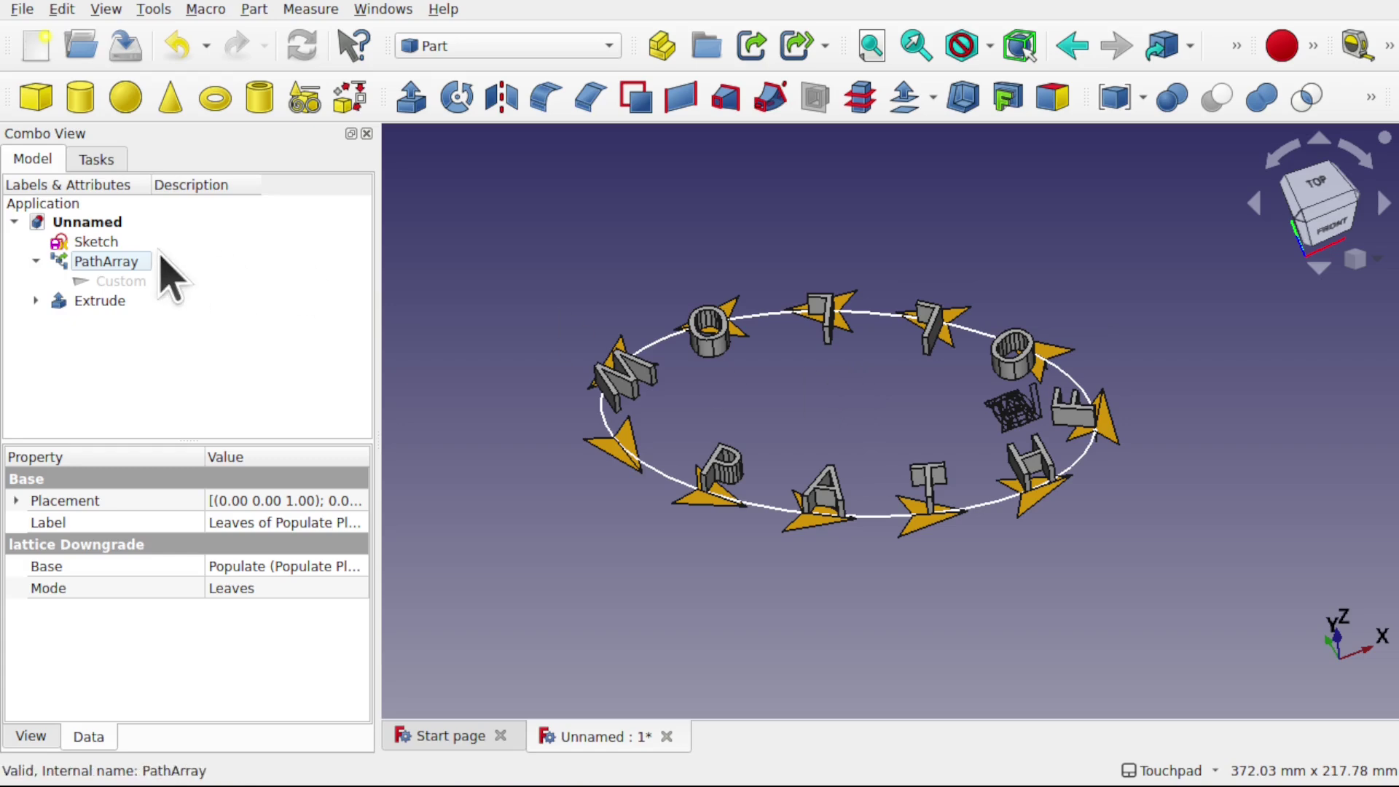
Hide the ellipse Sketch and PathArray arrow markers, leaving the 3D FOLLOW PATH letters visible.
{"action": "left_click", "coordinate": [113, 264]}
{"action": "left_click", "coordinate": [109, 244]}
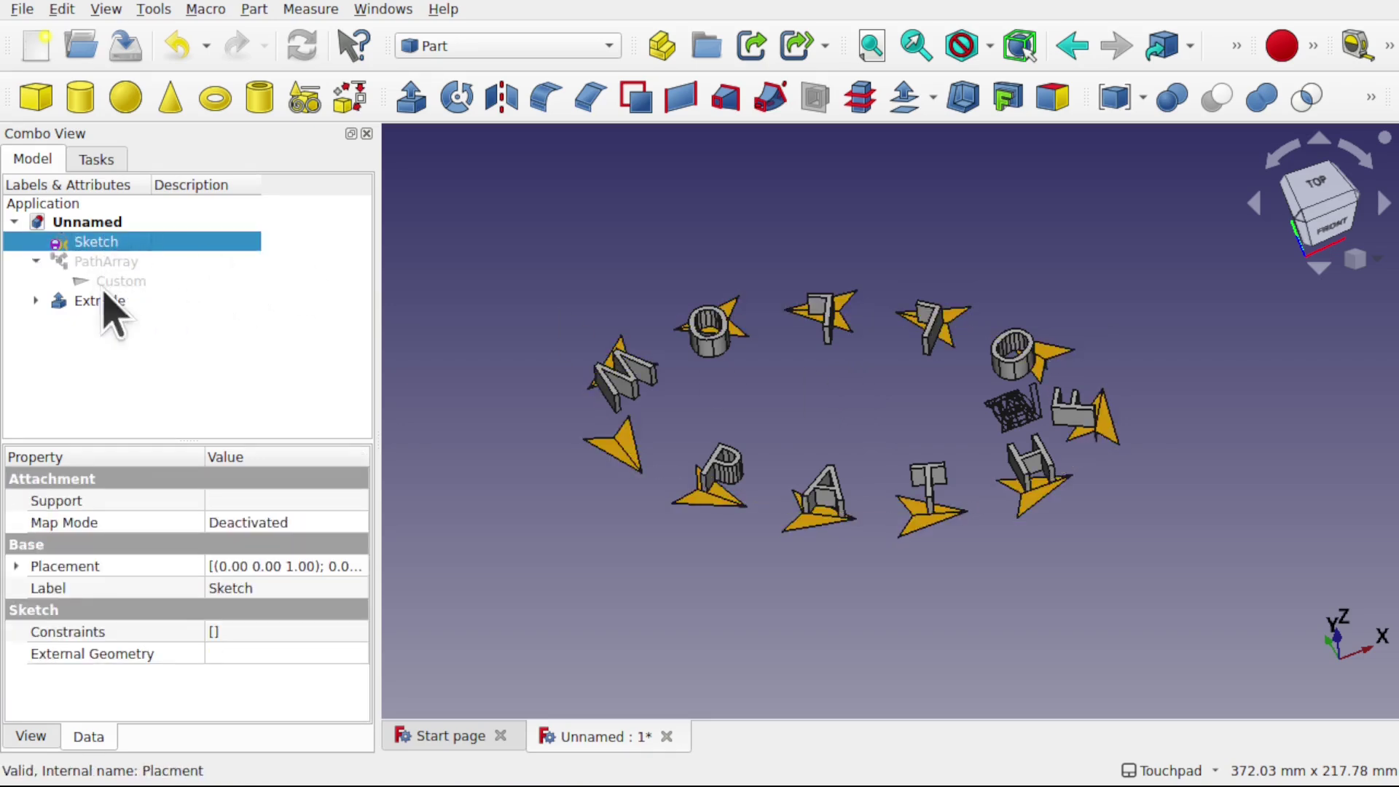
{"action": "left_click", "coordinate": [35, 300]}
{"action": "left_click", "coordinate": [58, 319]}
{"action": "left_click", "coordinate": [80, 340]}
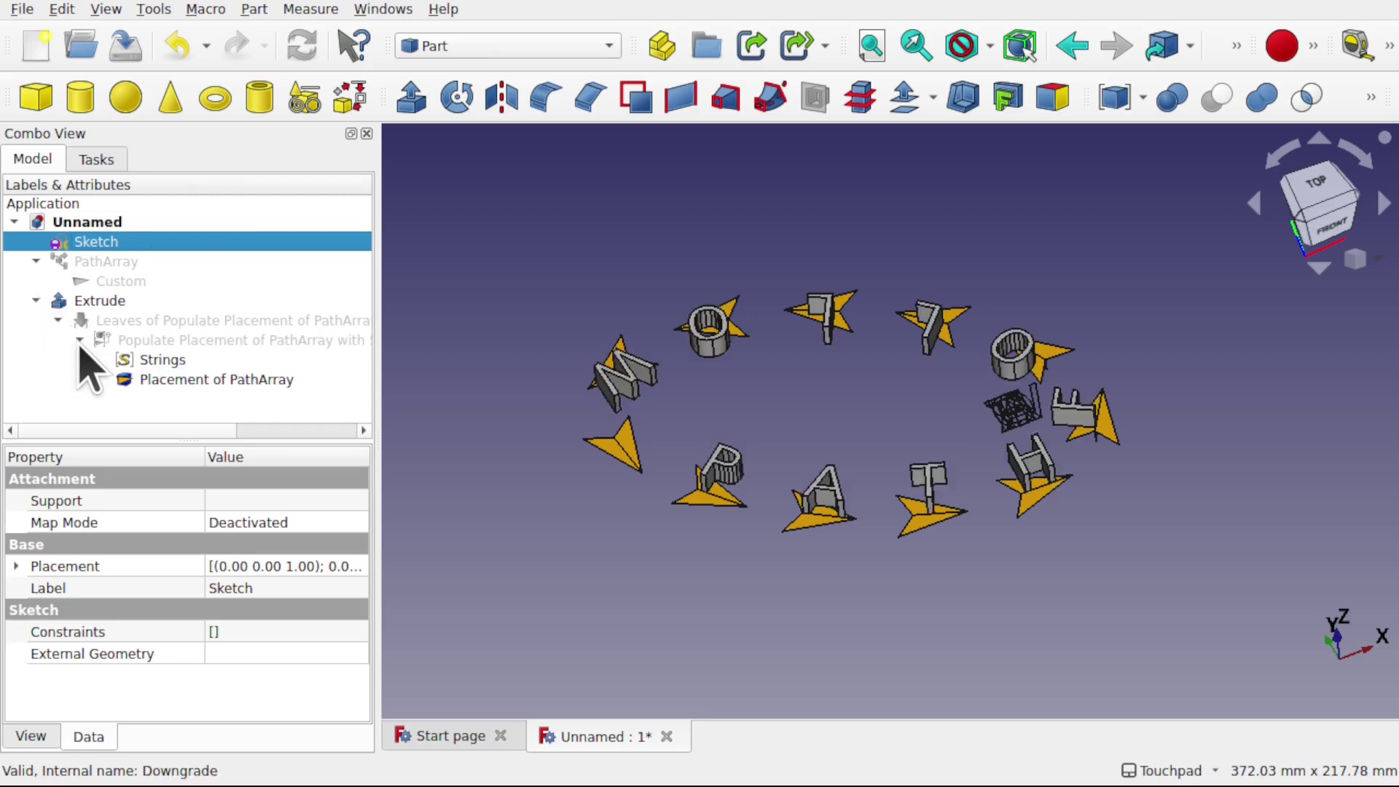
{"action": "left_click", "coordinate": [240, 379]}
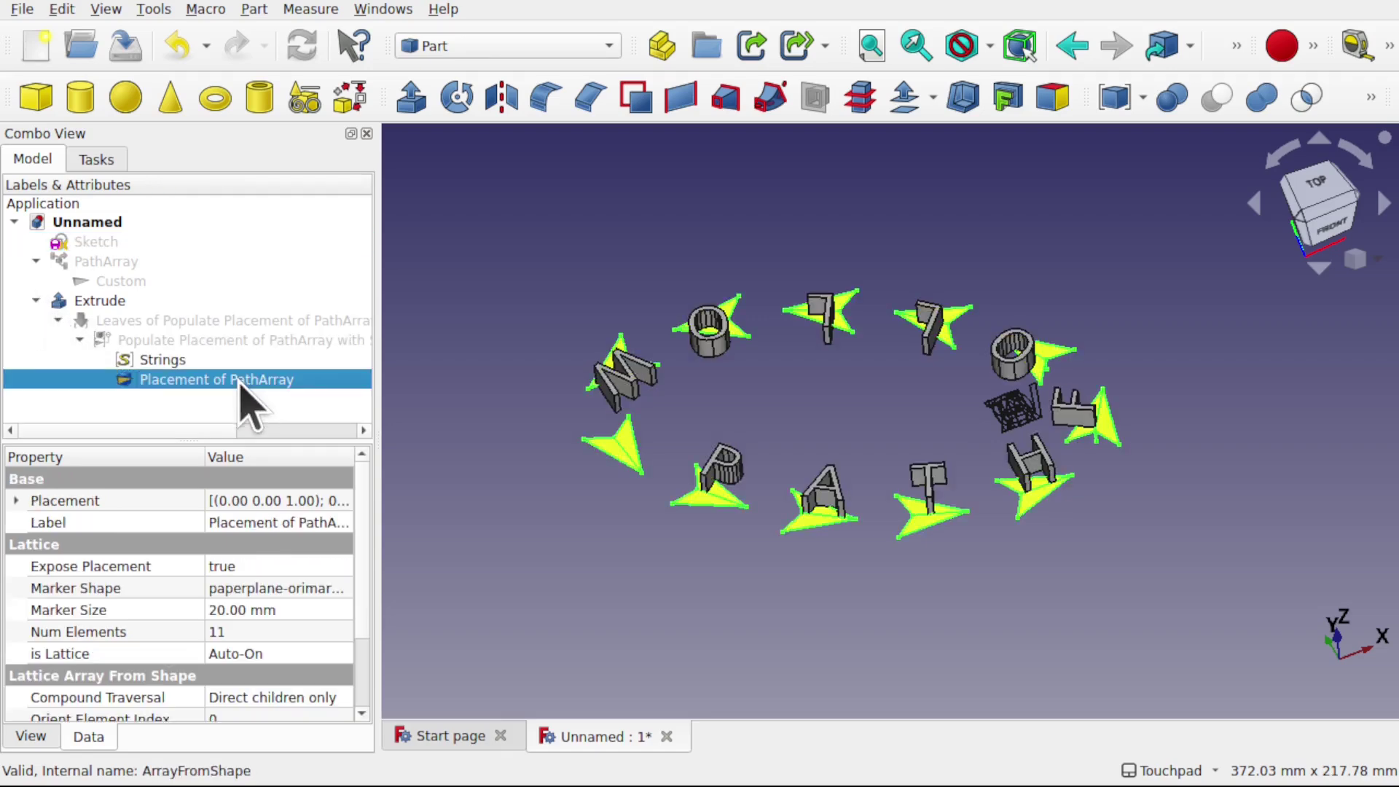
{"action": "left_click", "coordinate": [161, 359]}
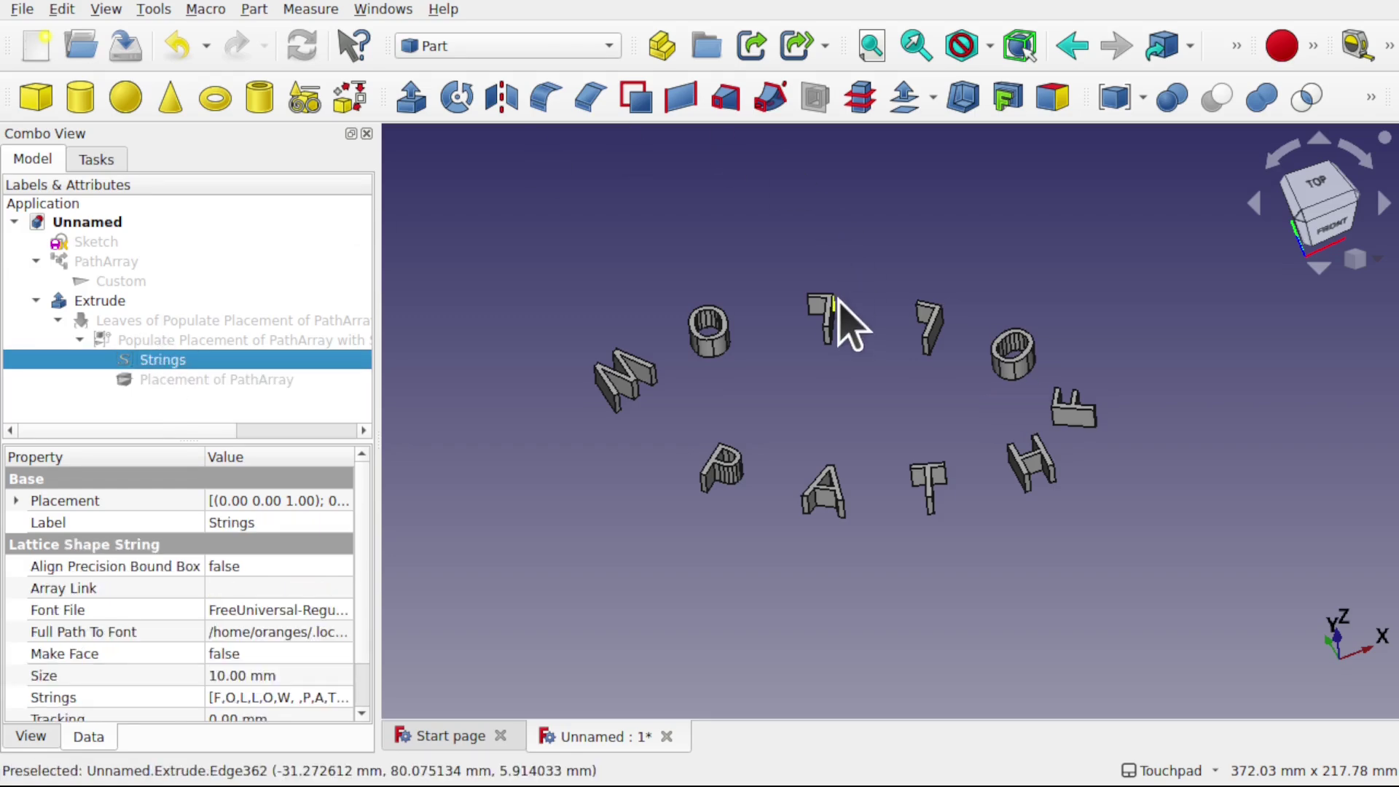
{"action": "left_click_drag", "start_coordinate": [905, 396], "coordinate": [915, 459], "text": "alt"}
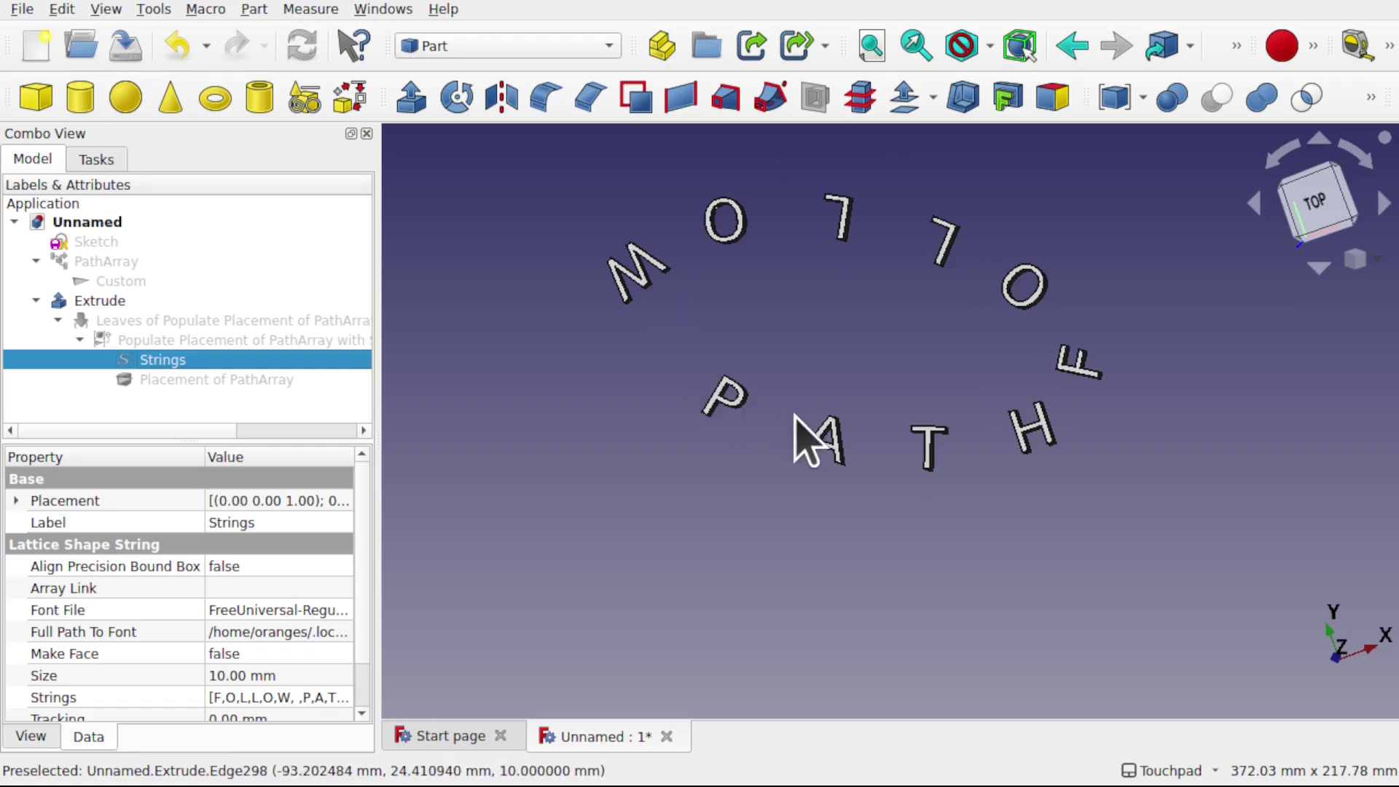
{"action": "left_click_drag", "start_coordinate": [837, 437], "coordinate": [858, 329], "text": "alt"}
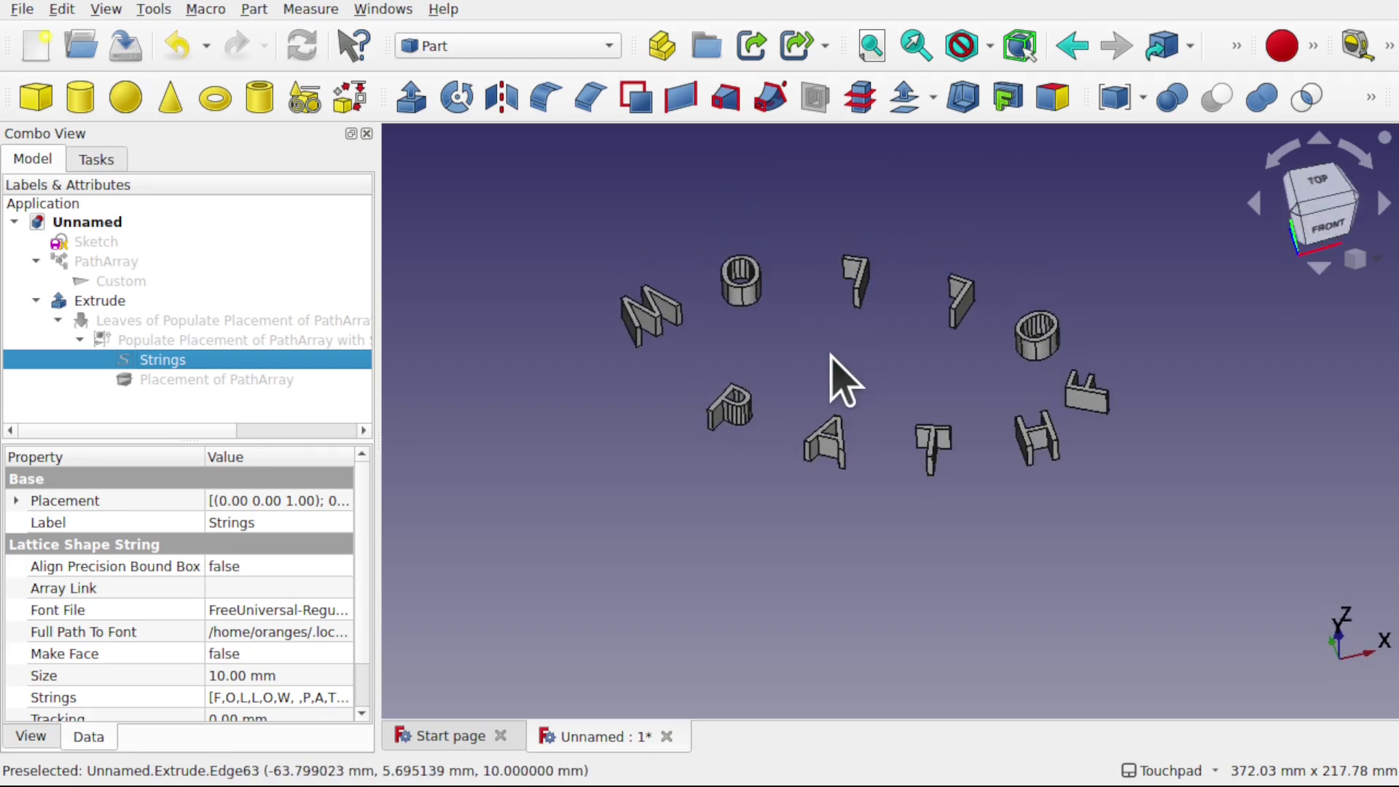